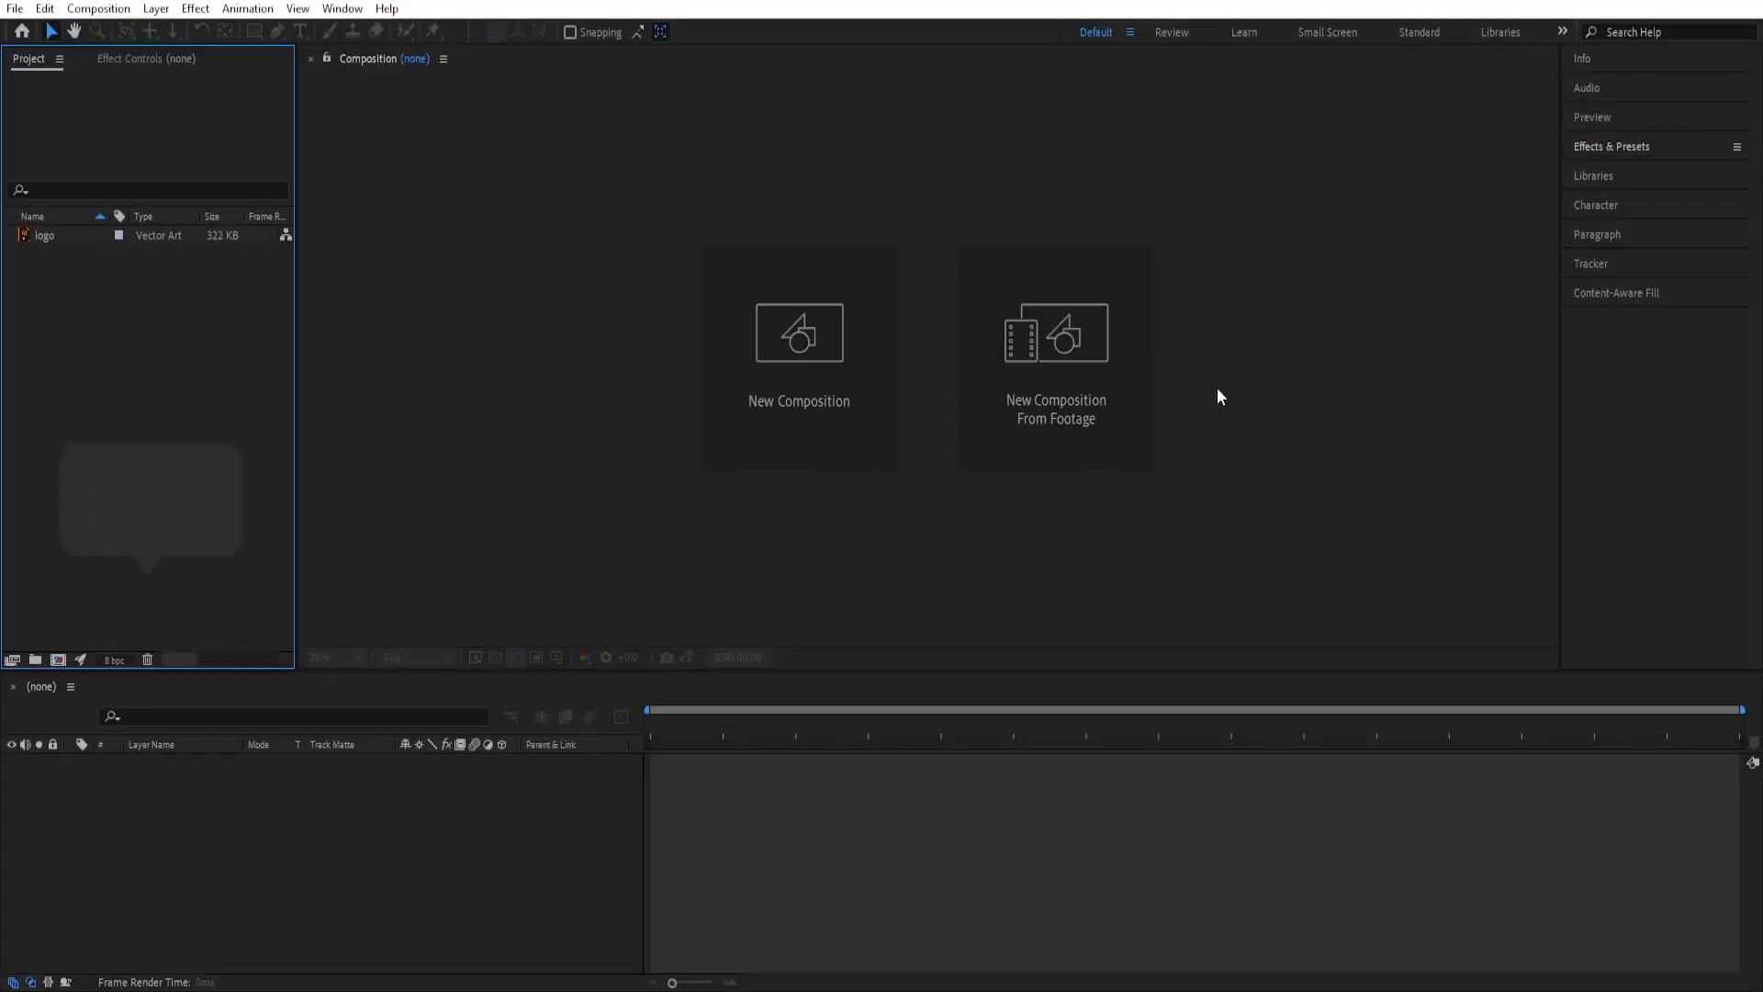
Create a new 1920×1080, 30 fps composition, Comp 1, and add the logo footage as its layer.
left_click(64, 240)
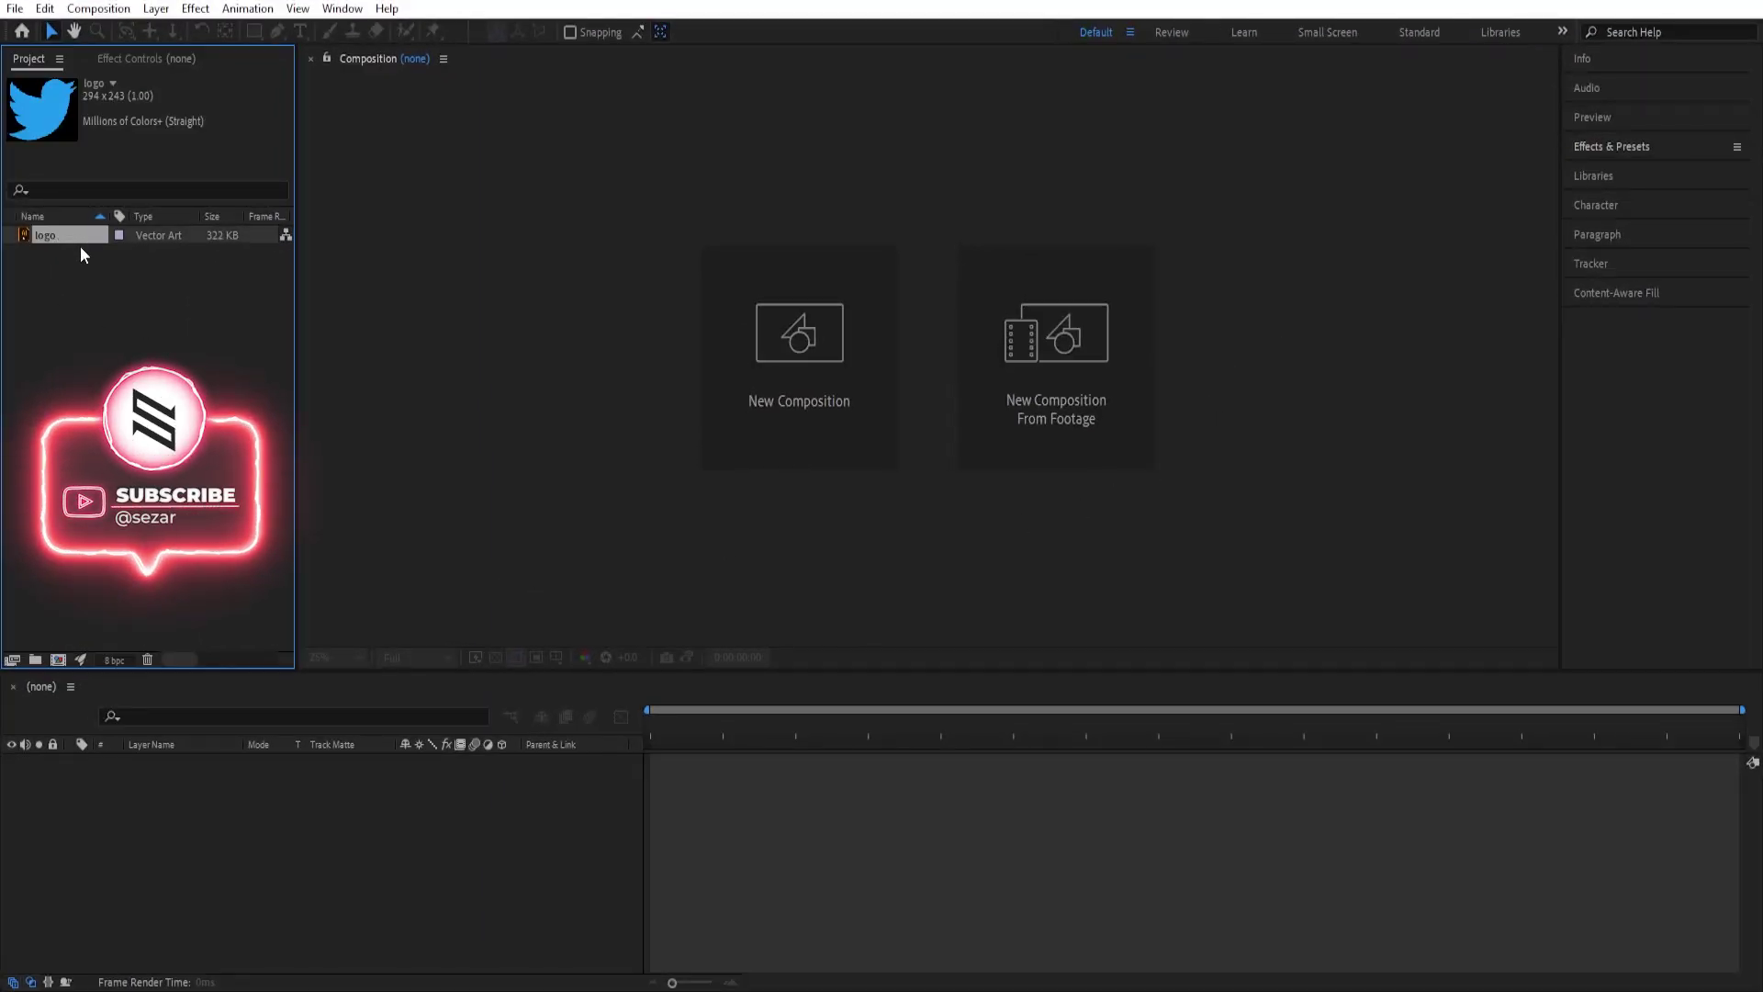
left_click(797, 412)
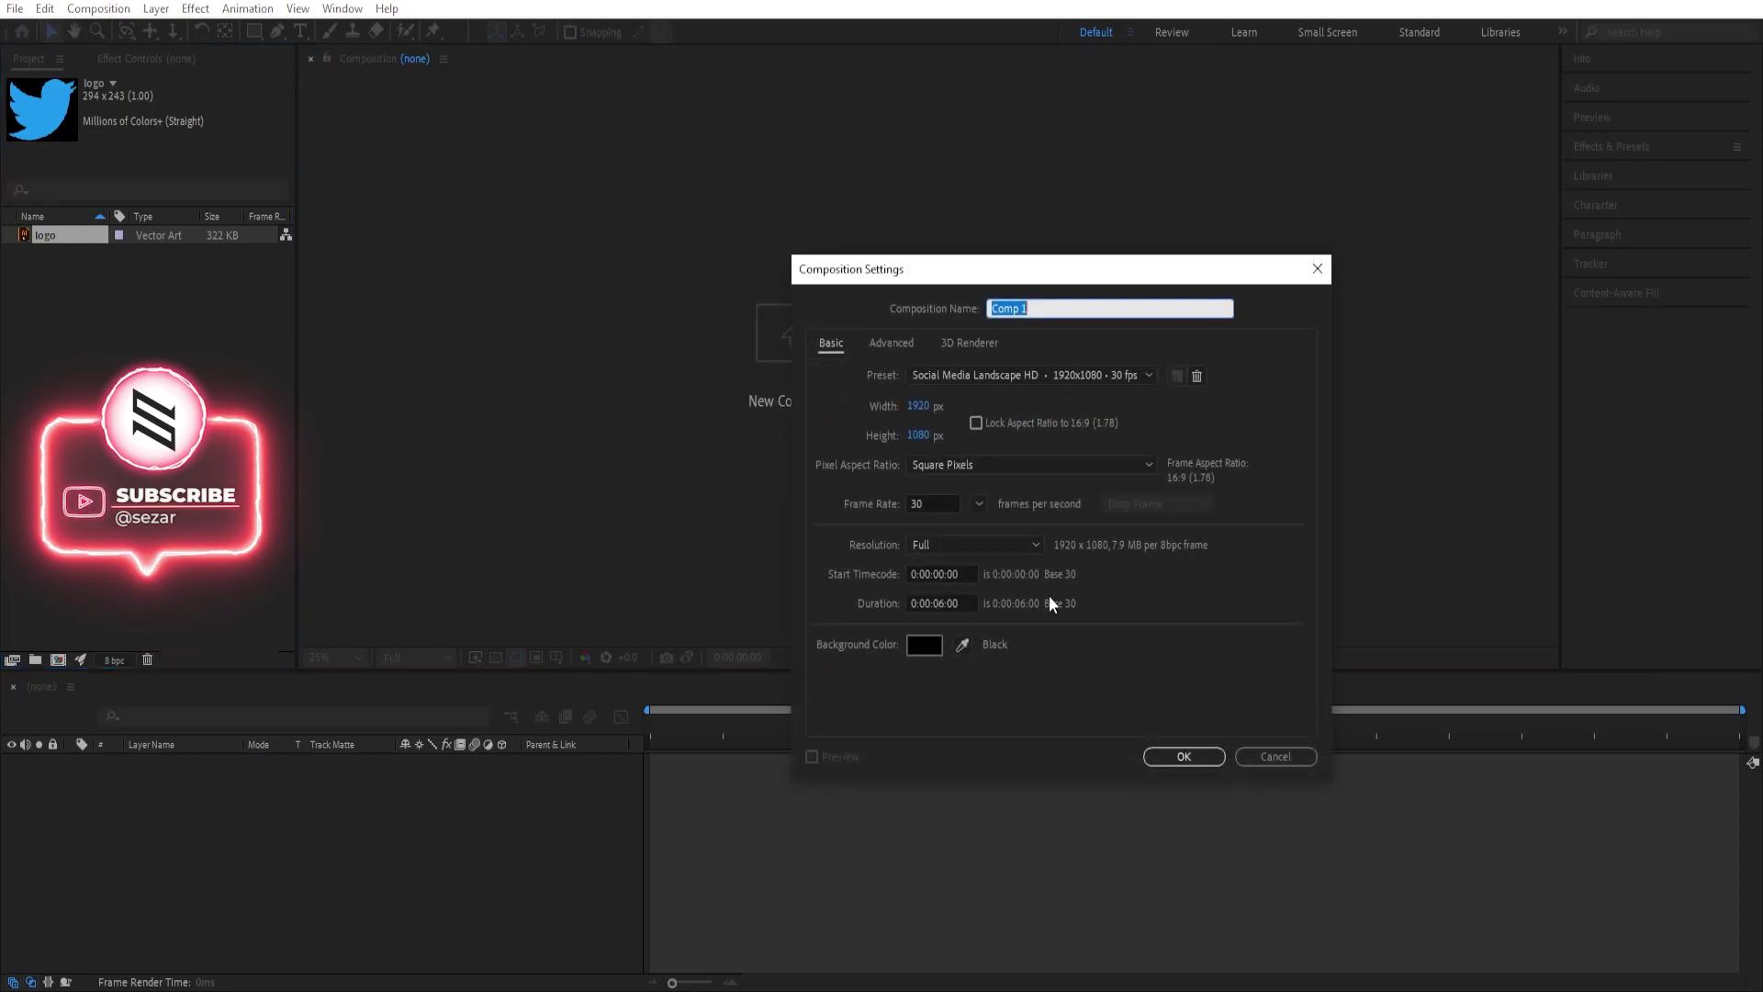
left_click(1186, 755)
left_click_drag(53, 255, 138, 758)
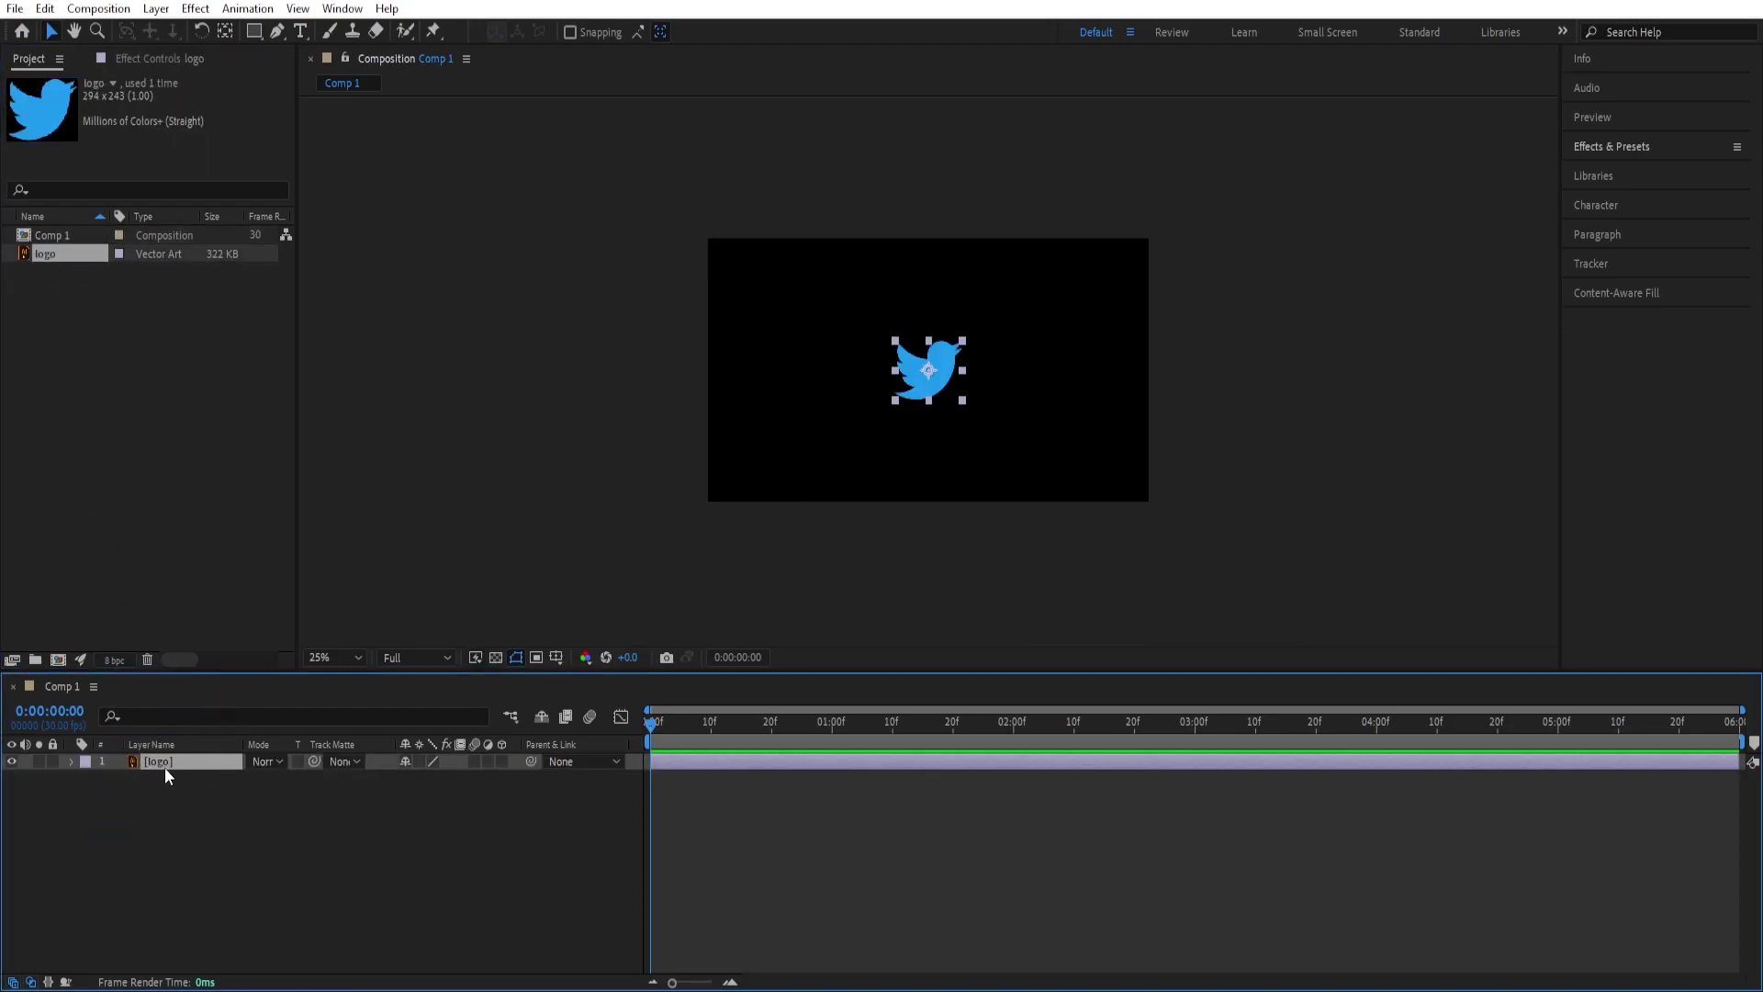
Convert the vector logo into a shape layer and delete the original vector layer.
right_click(167, 763)
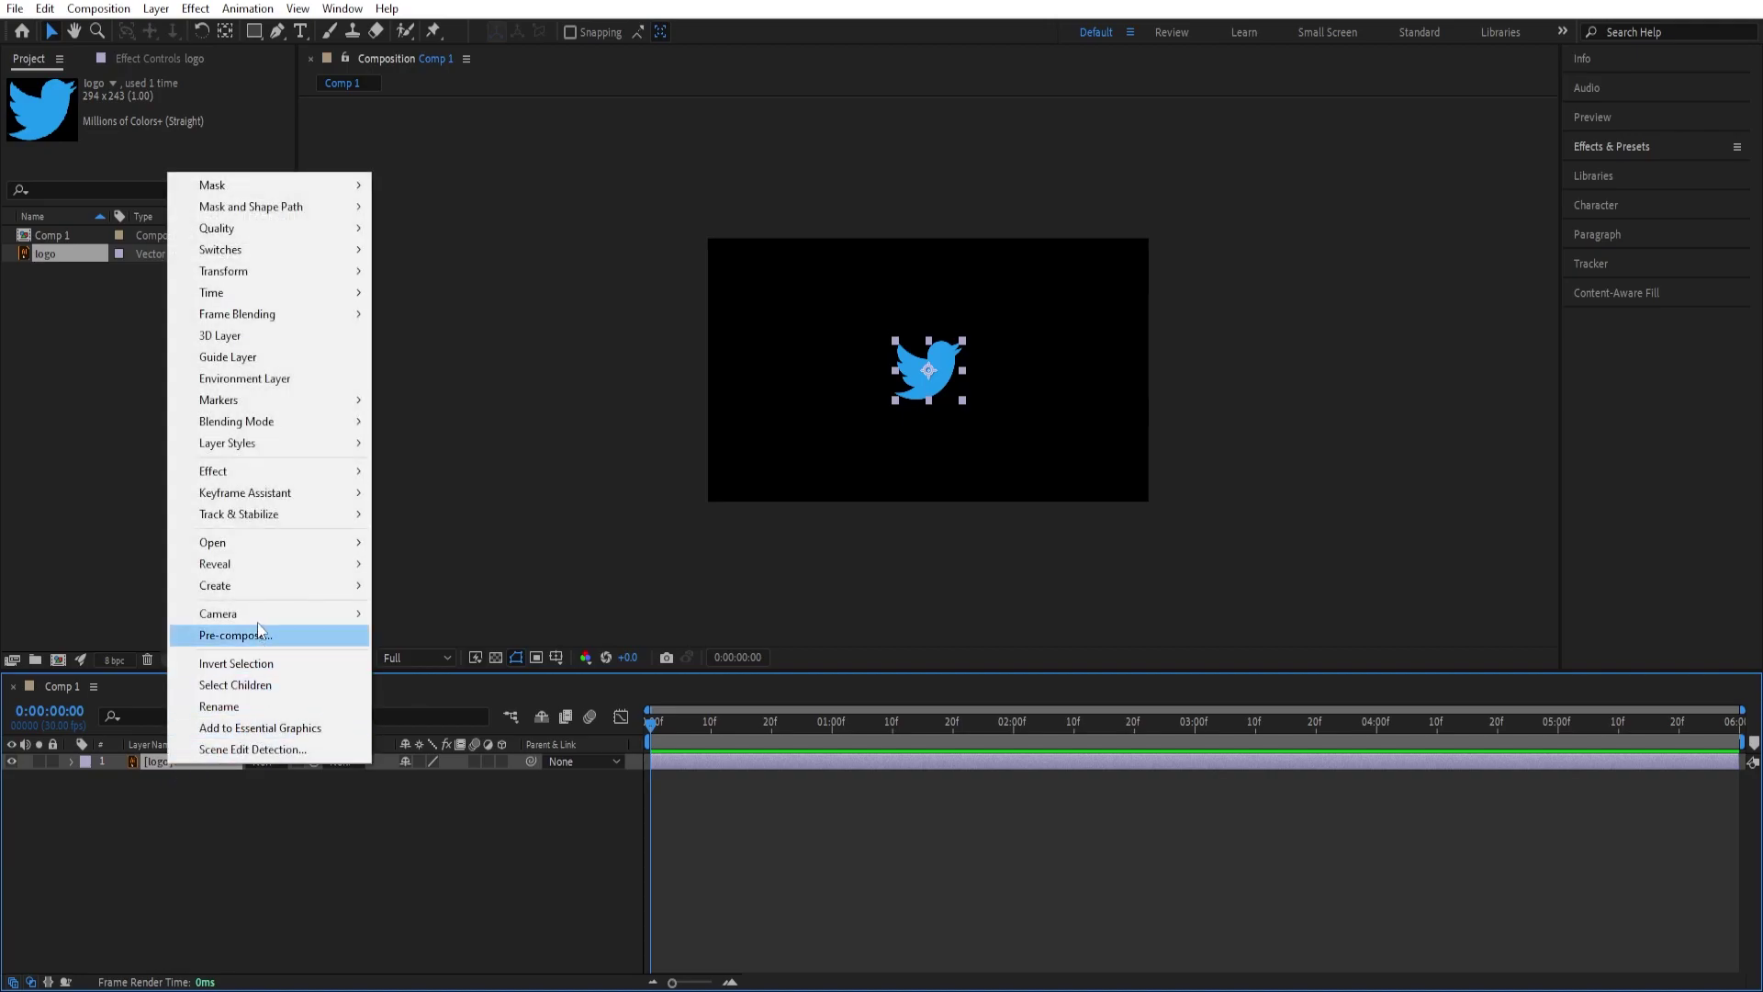
mouse_move(255, 576)
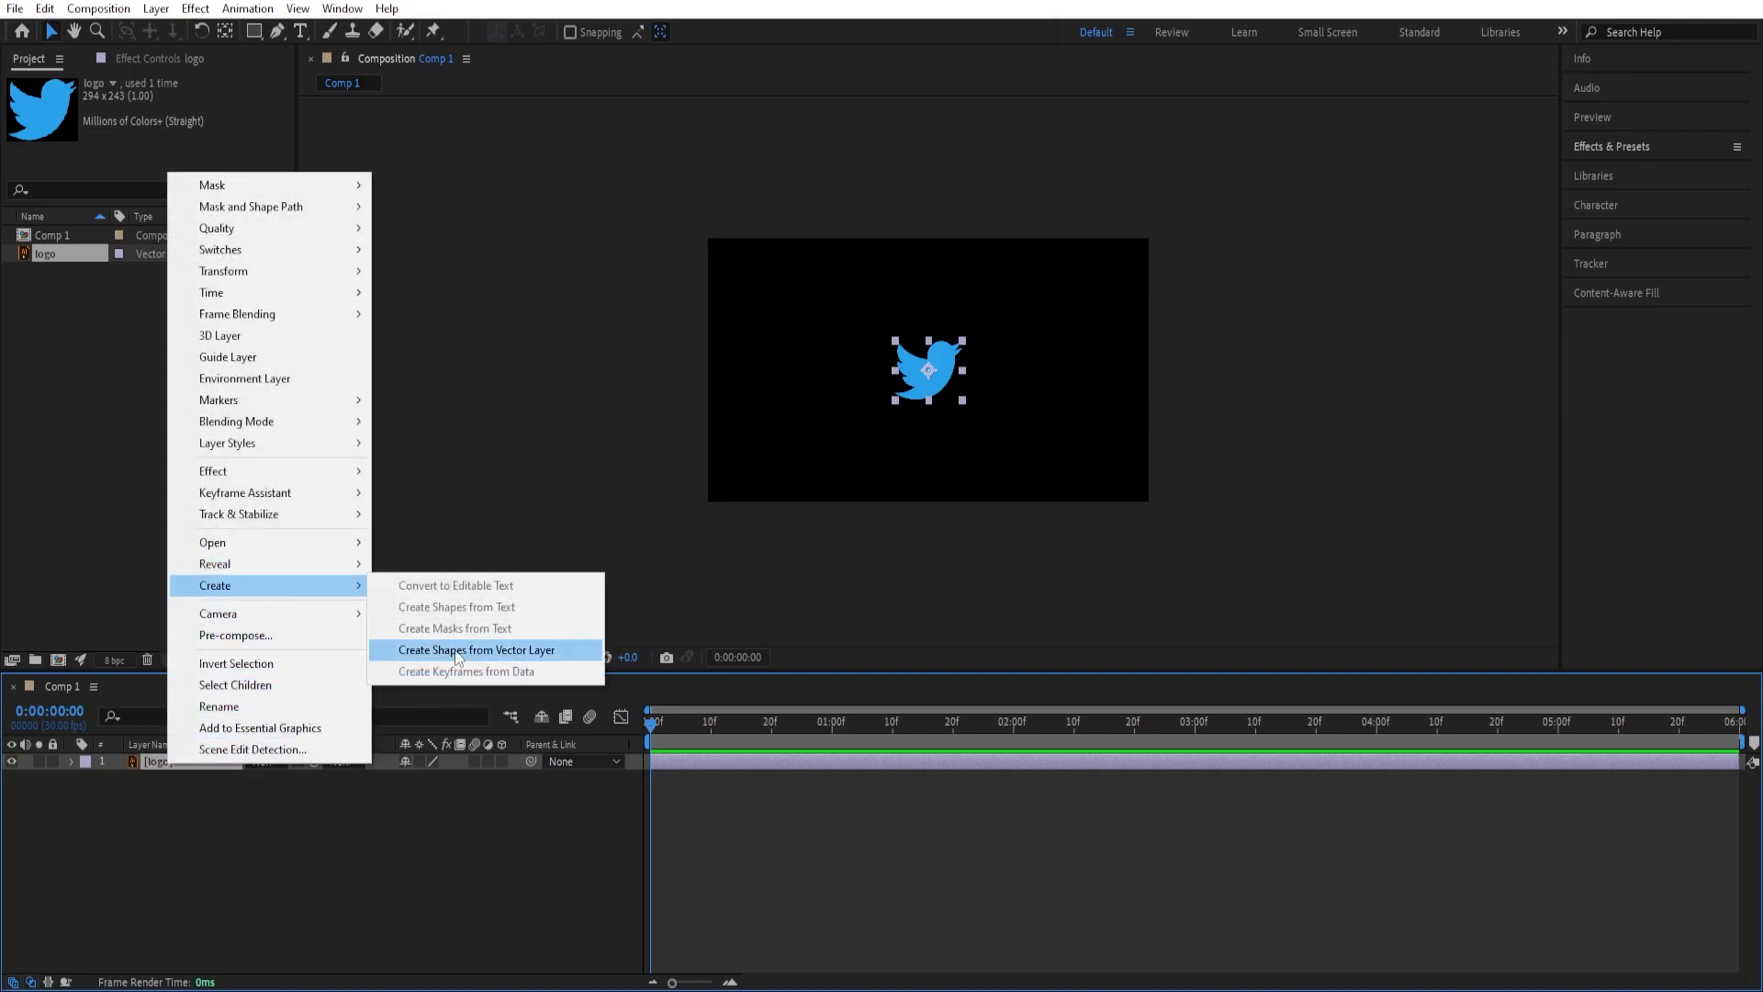
left_click(470, 651)
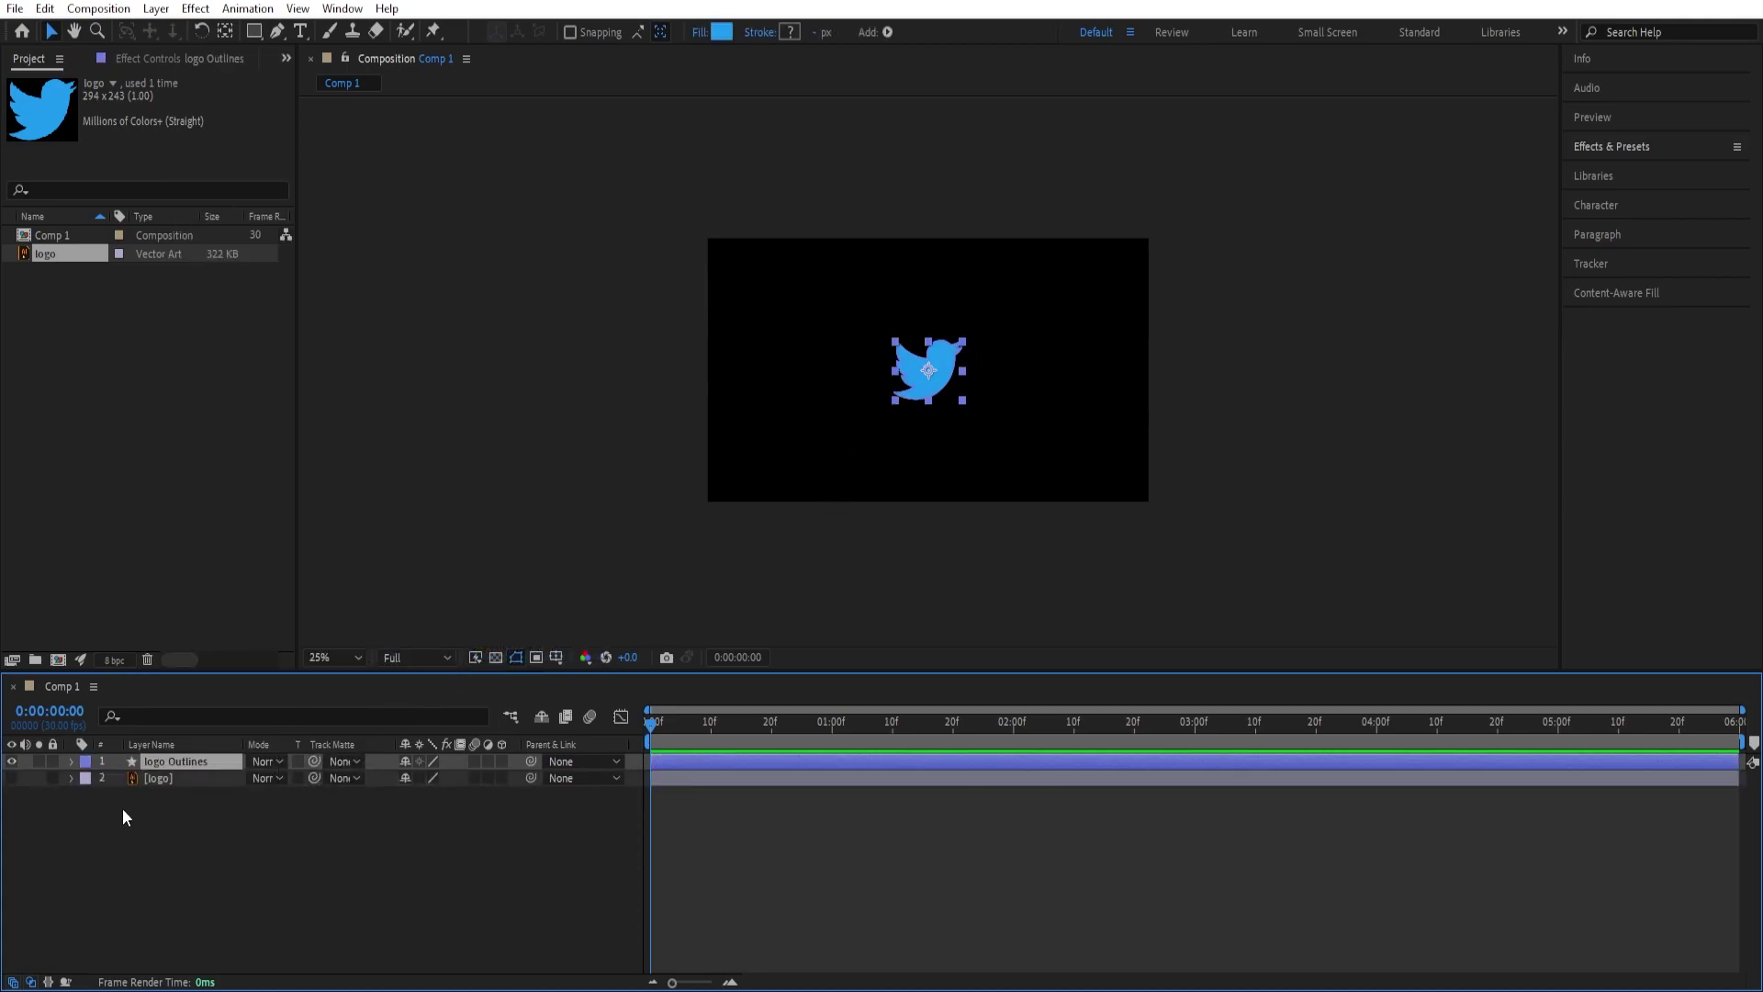
left_click(165, 779)
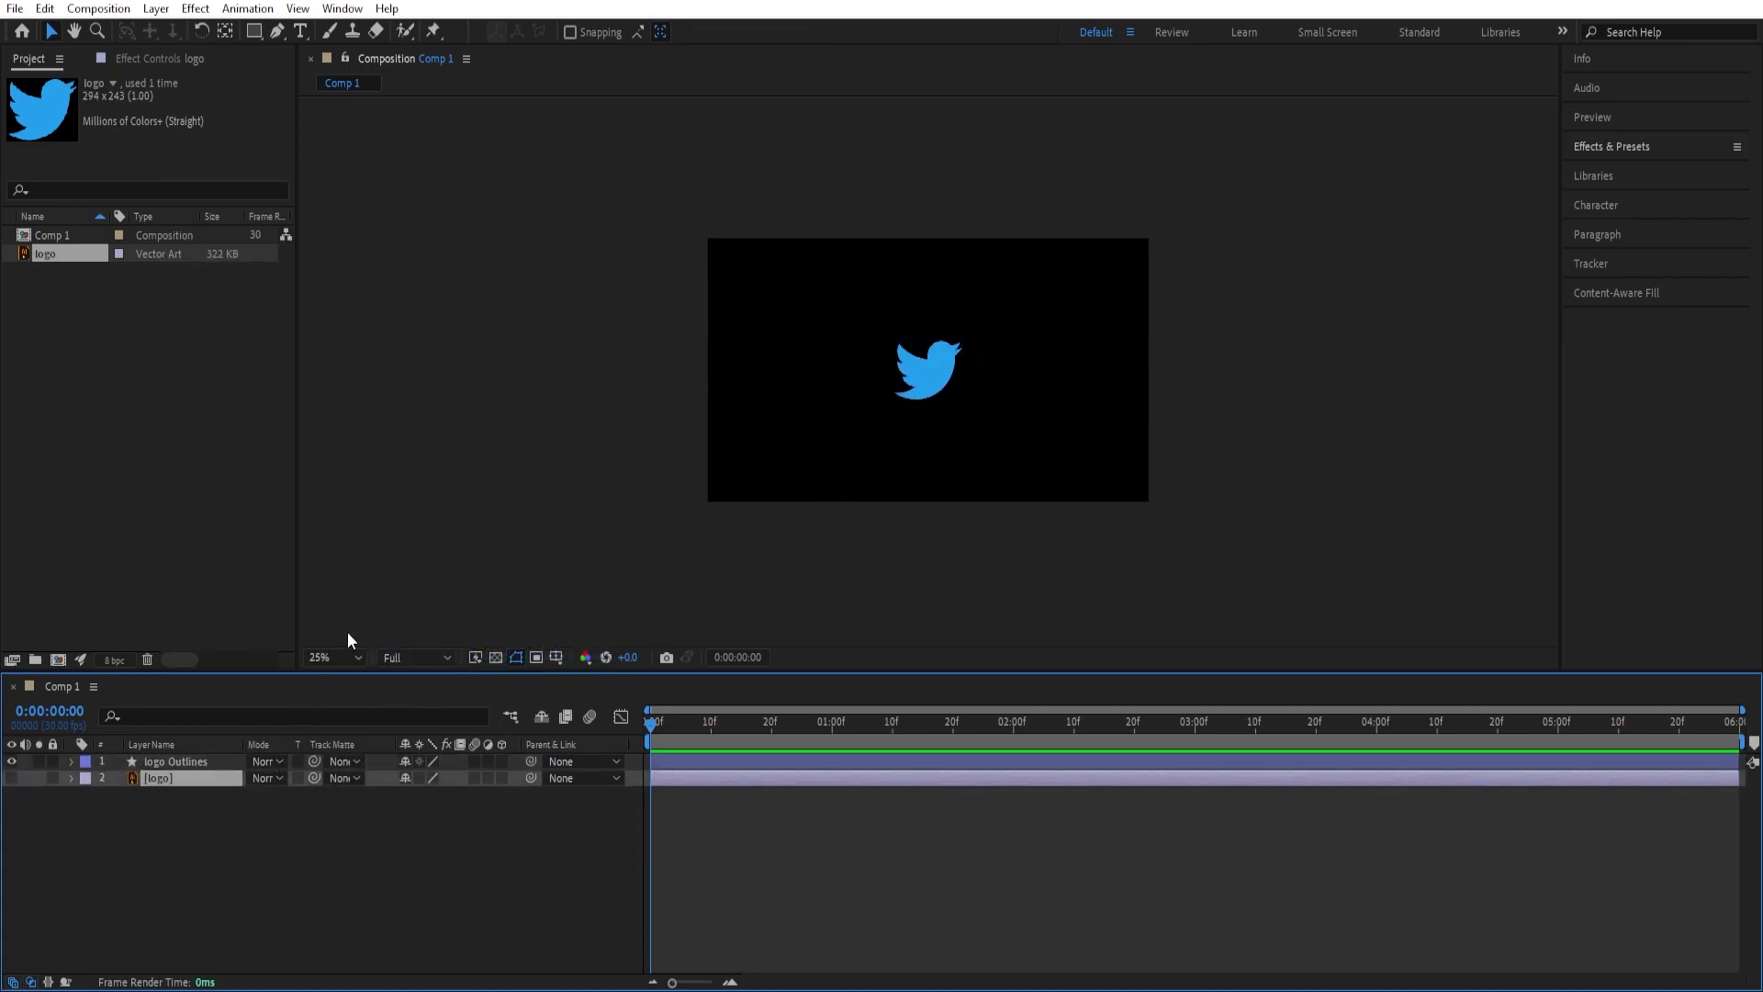
key("Delete")
Rename the Outlines shape layer to 'logo'.
left_click(207, 761)
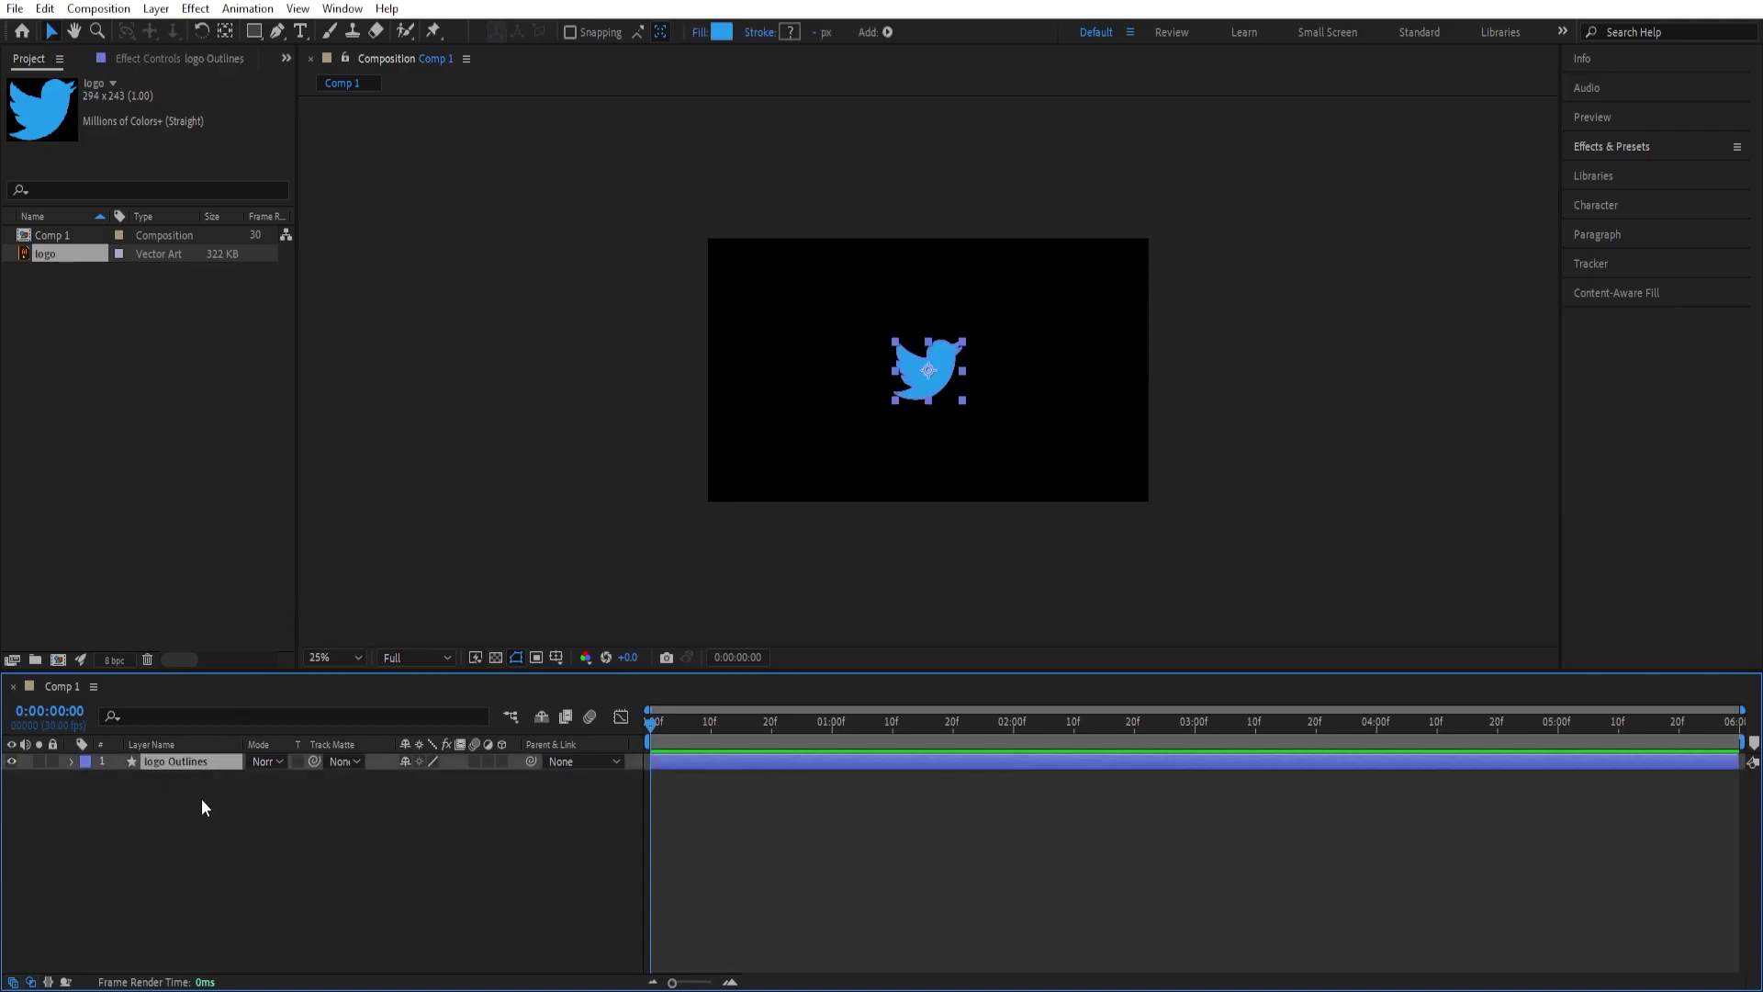
key("Return")
type("logo")
key("Return")
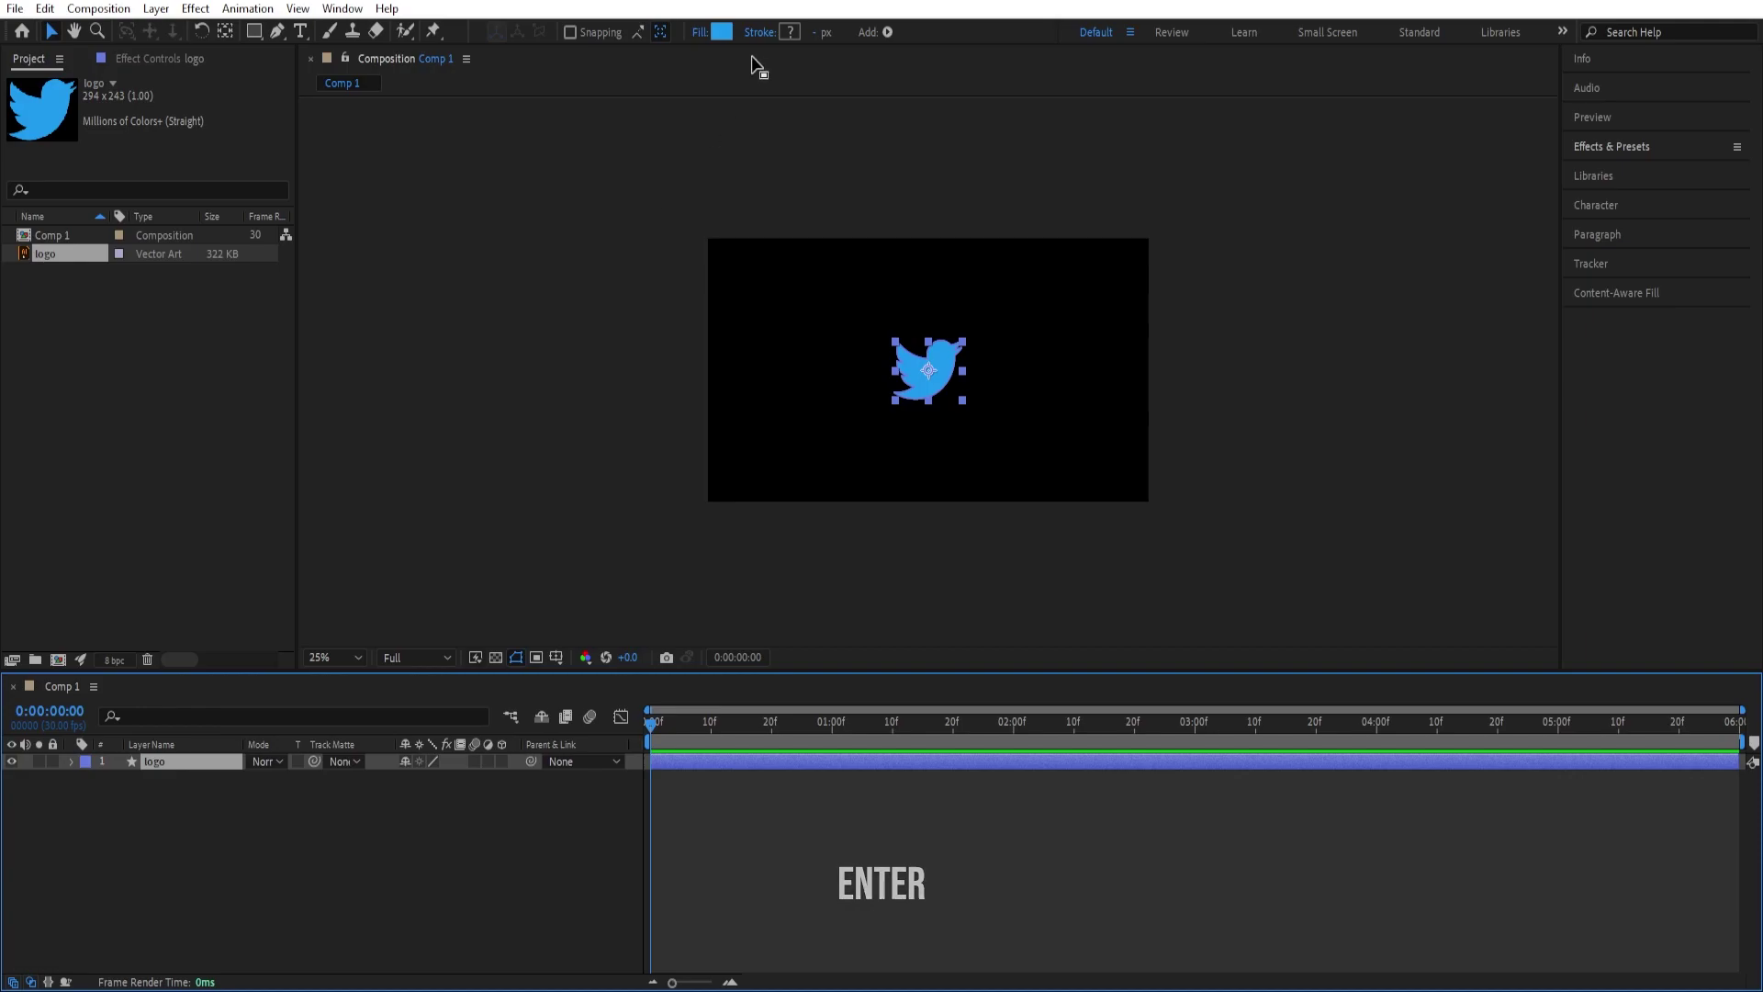
Set the bird's fill colour to pure white.
left_click(722, 32)
left_click_drag(749, 531, 673, 453)
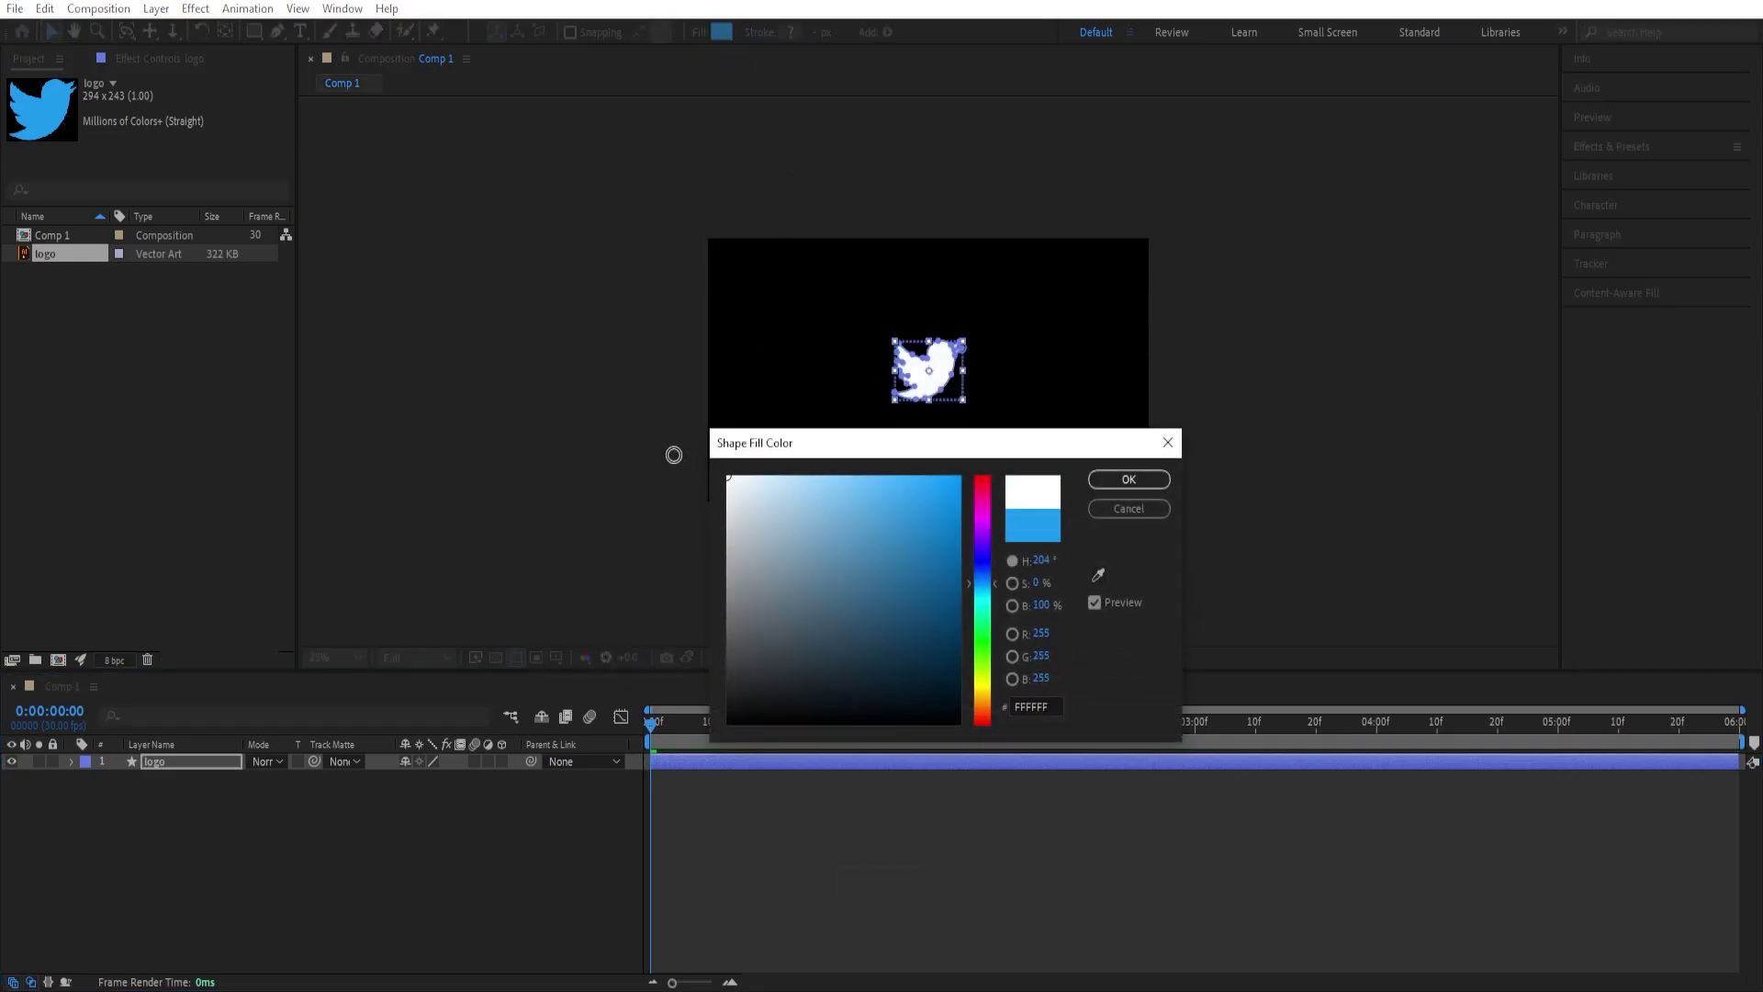
left_click(1125, 482)
left_click(417, 791)
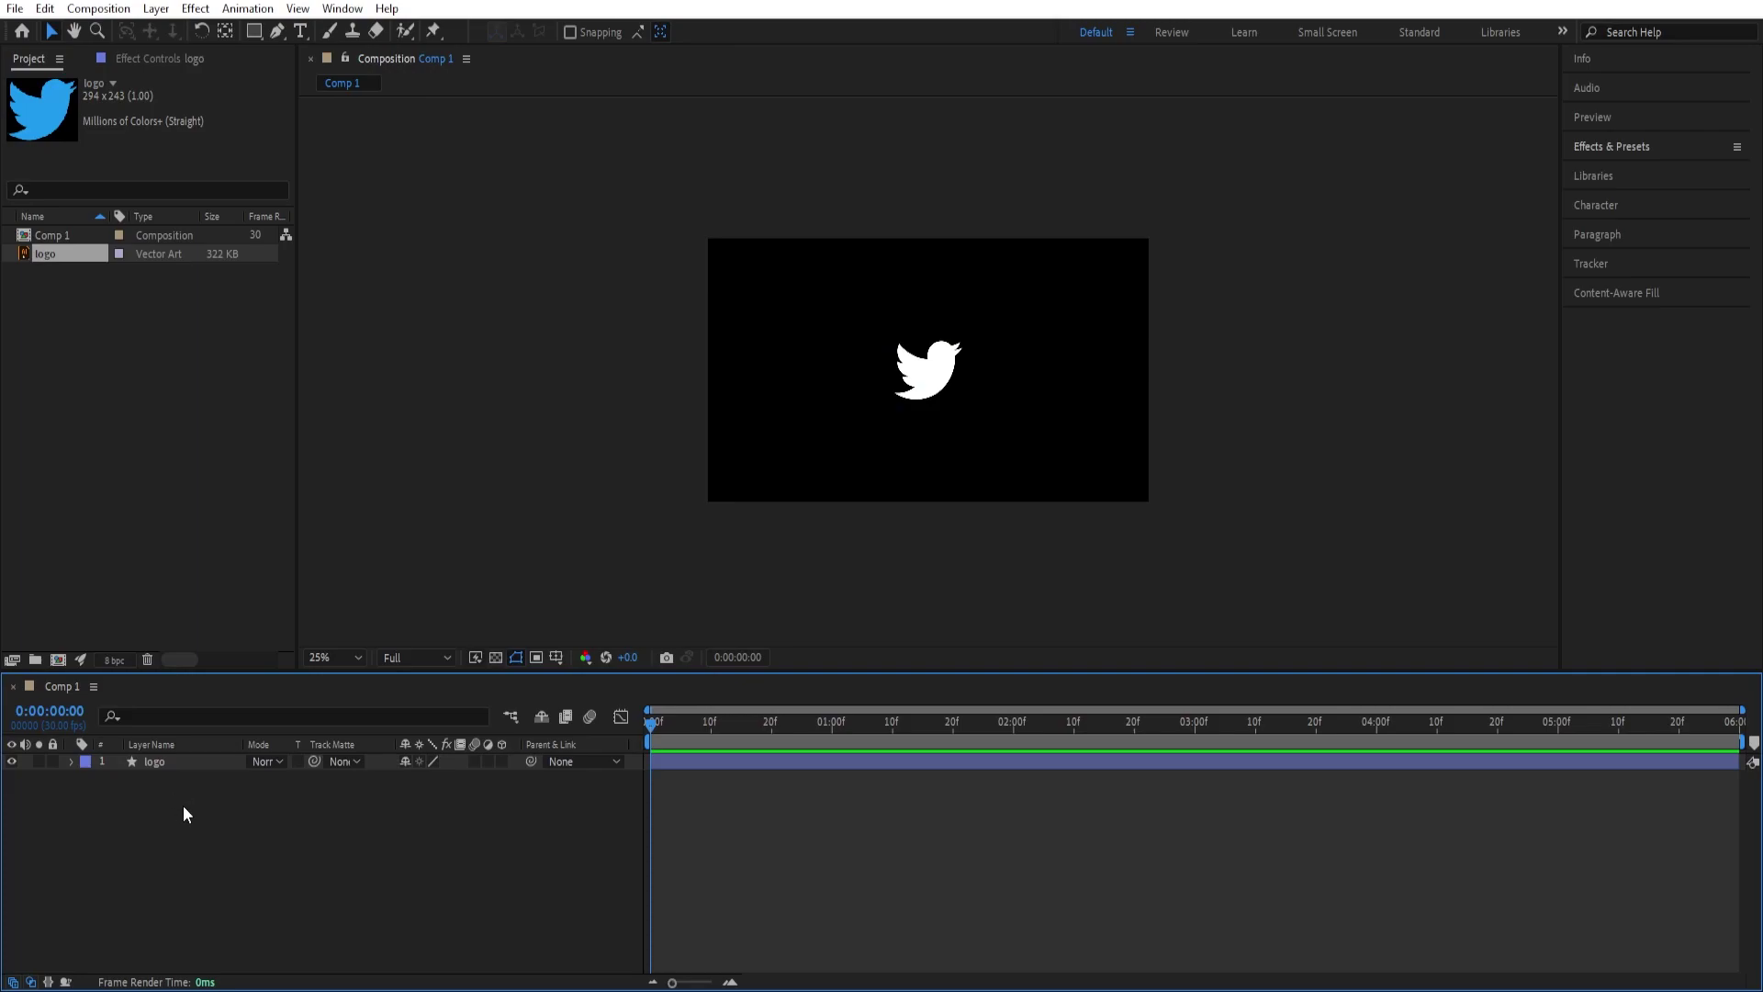
Draw a square rectangle around the bird and move it below the logo layer.
left_click(252, 30)
left_click_drag(877, 315, 983, 418)
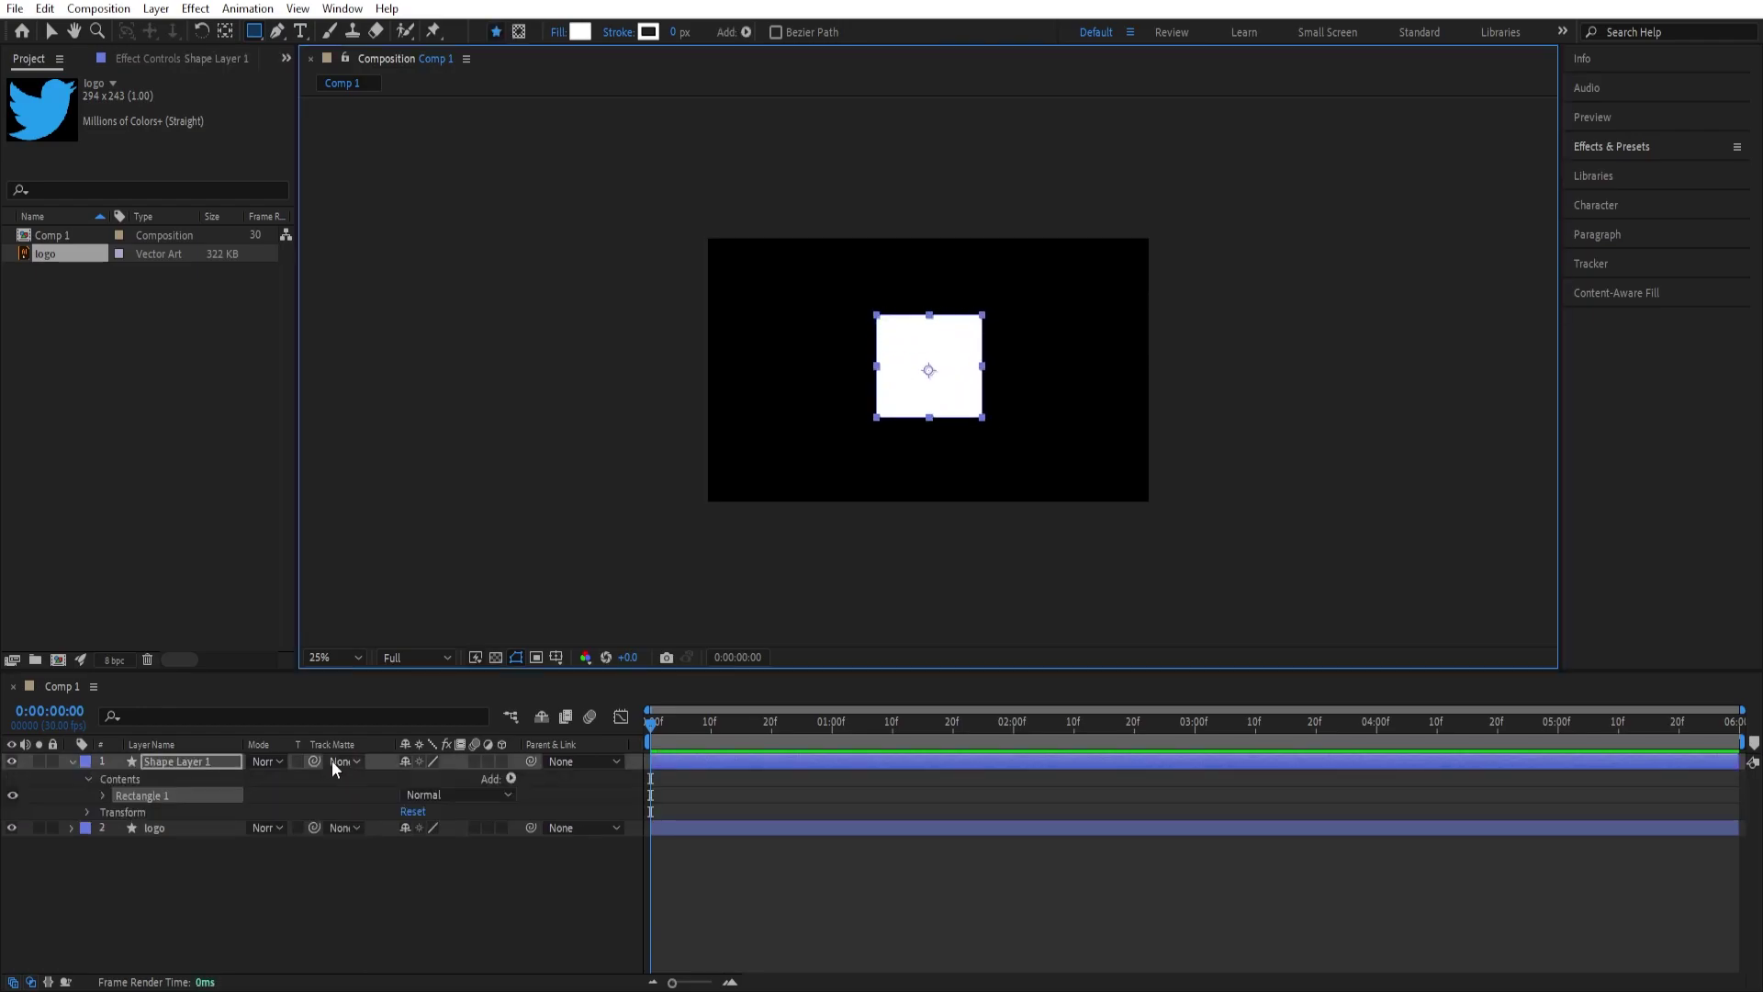
left_click(169, 764)
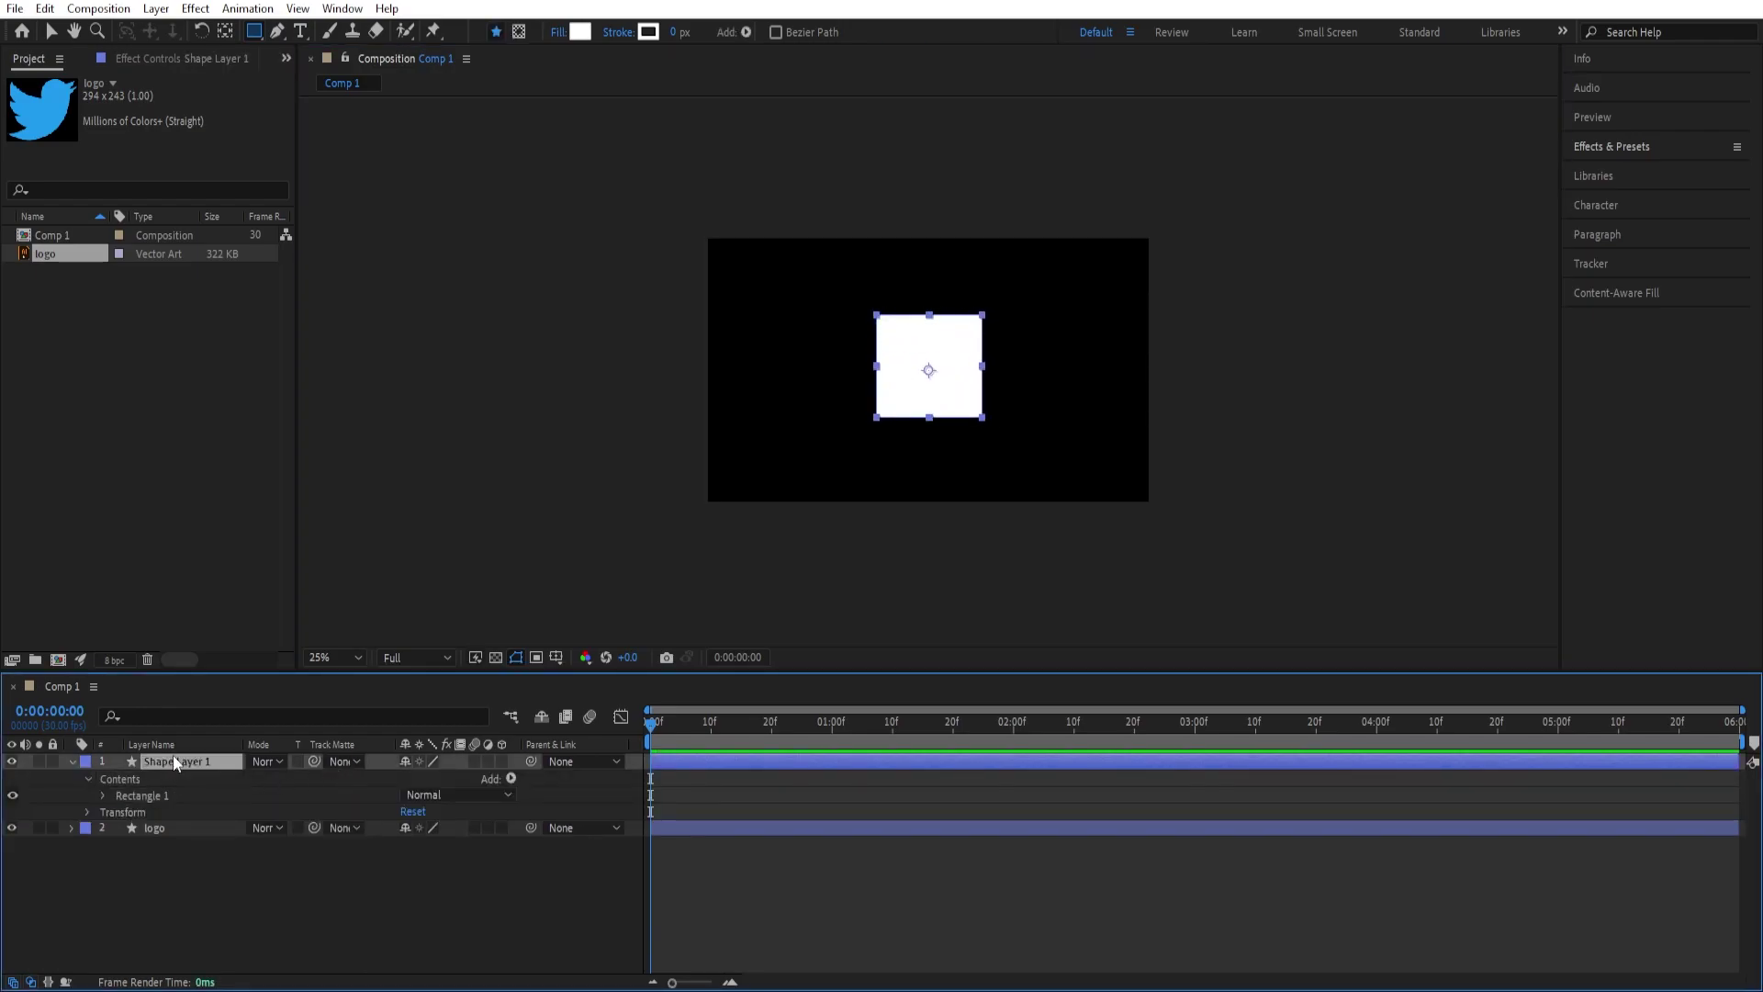
key("ctrl+bracketleft")
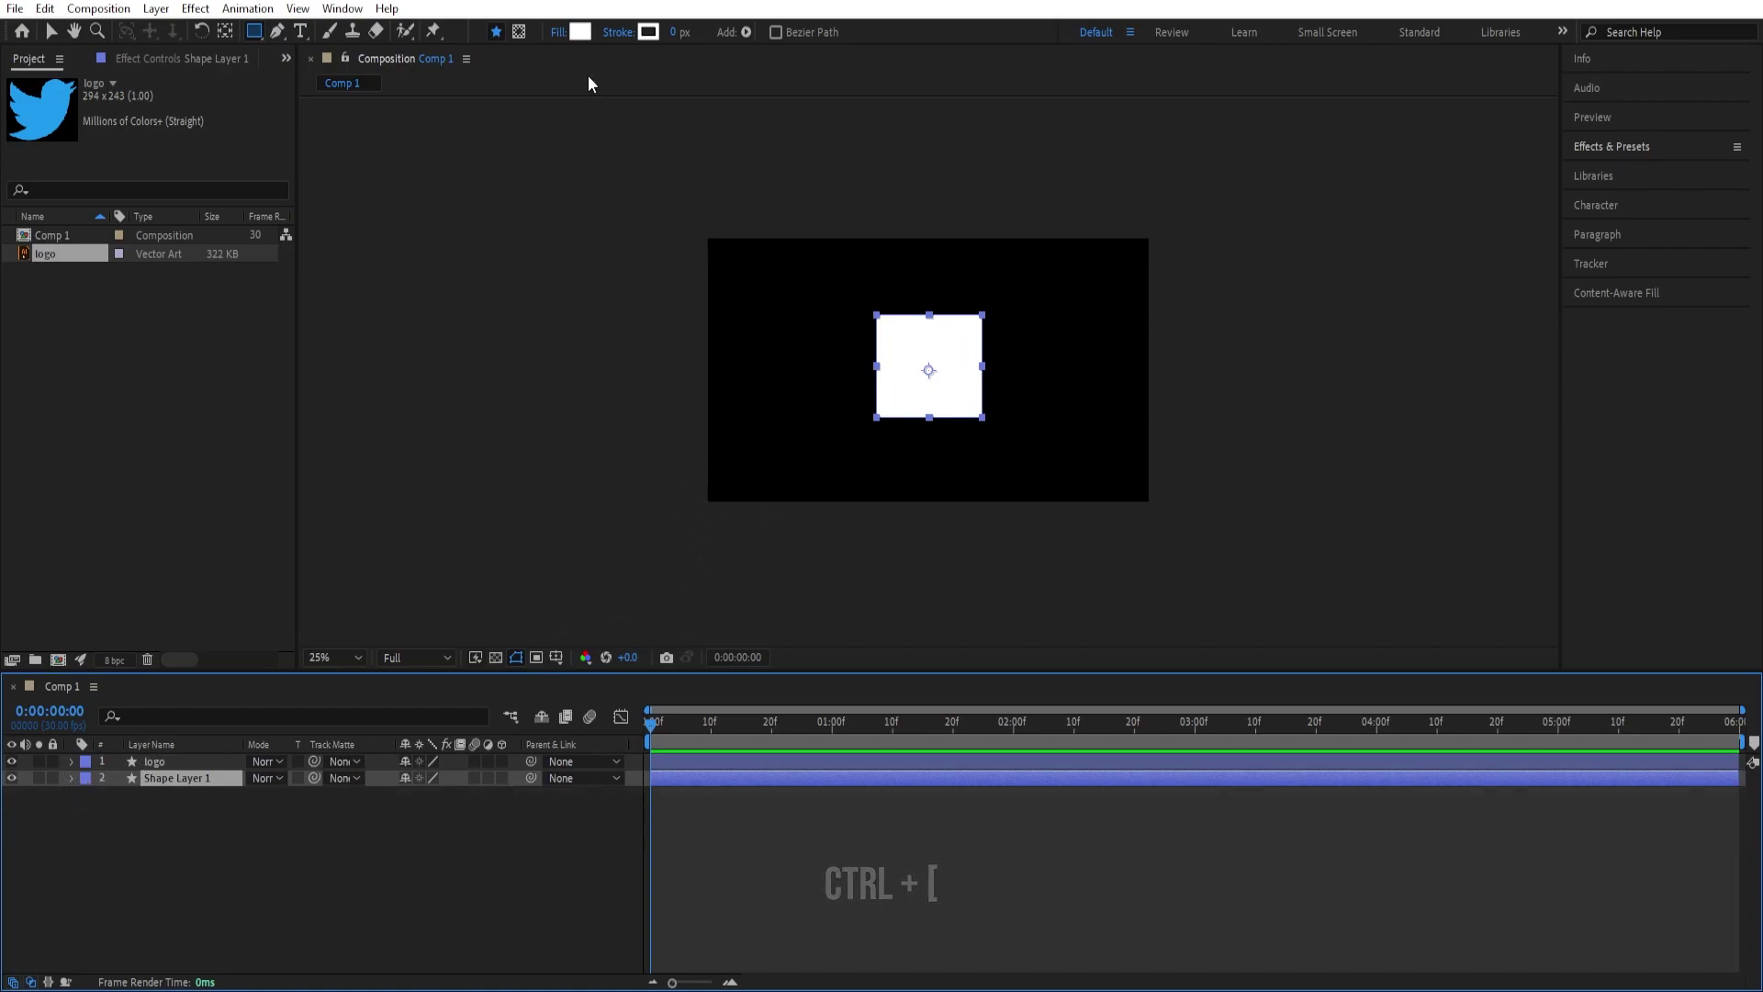
Give the square a Twitter-blue 1DA1F2 fill.
left_click(581, 33)
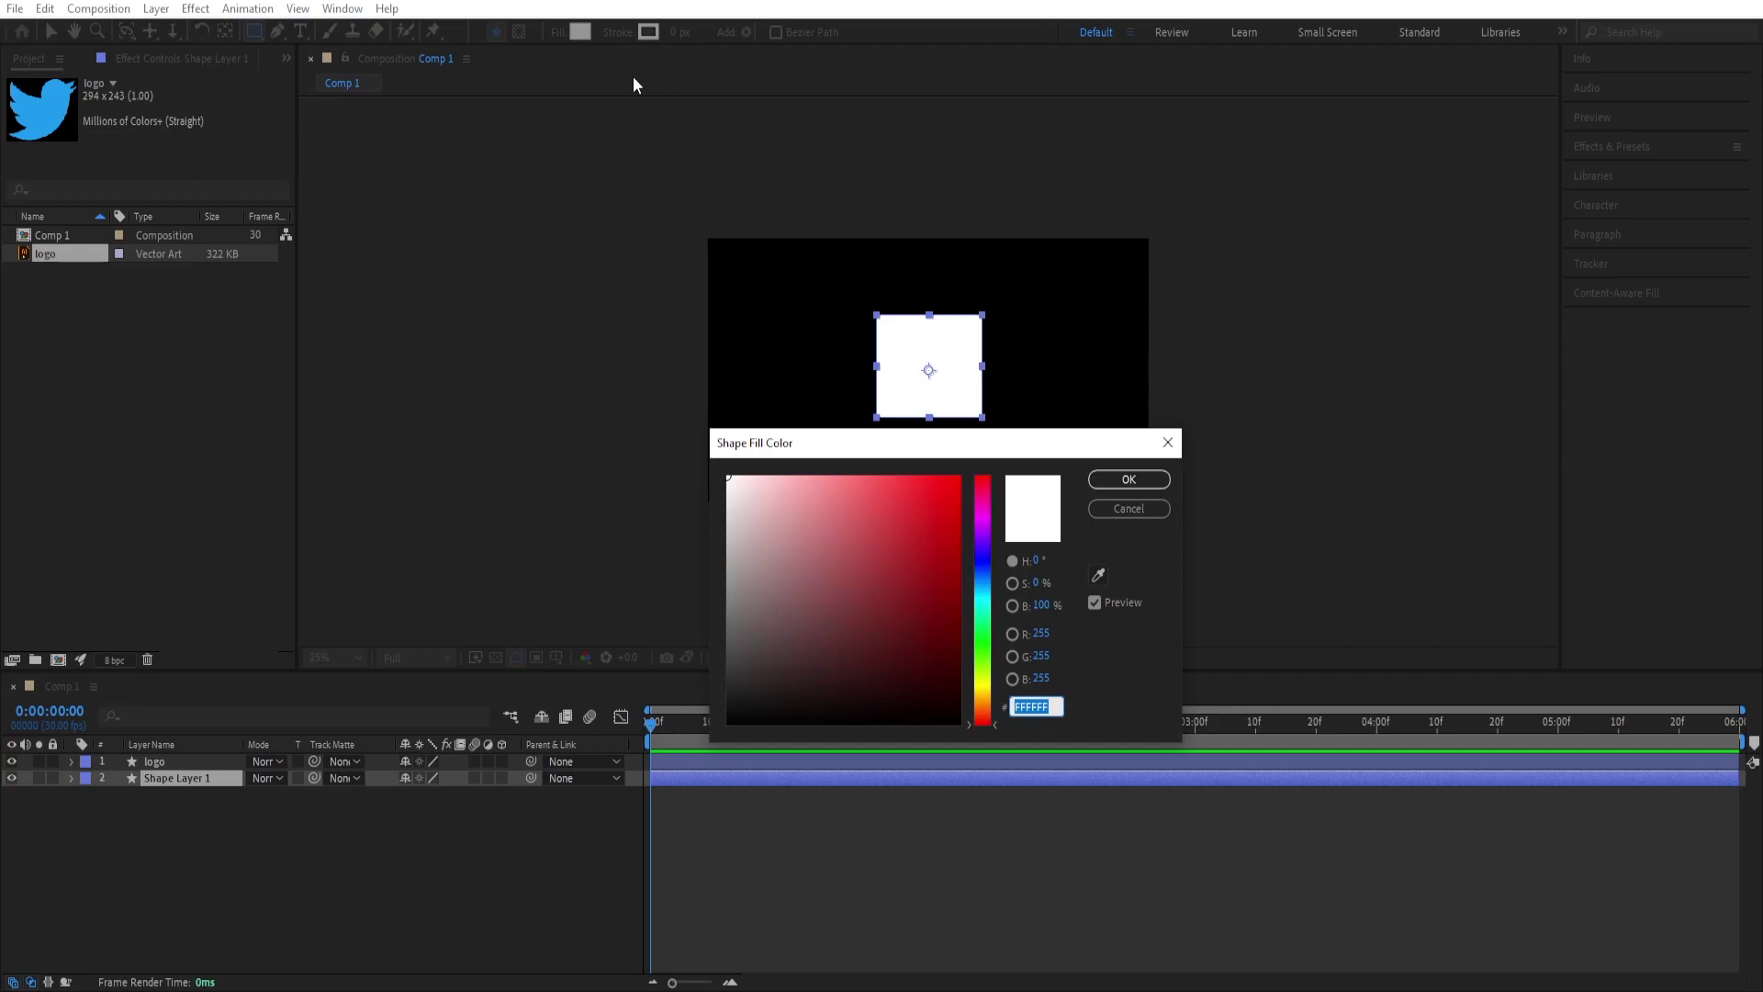
type("1DA1F2")
left_click(1129, 479)
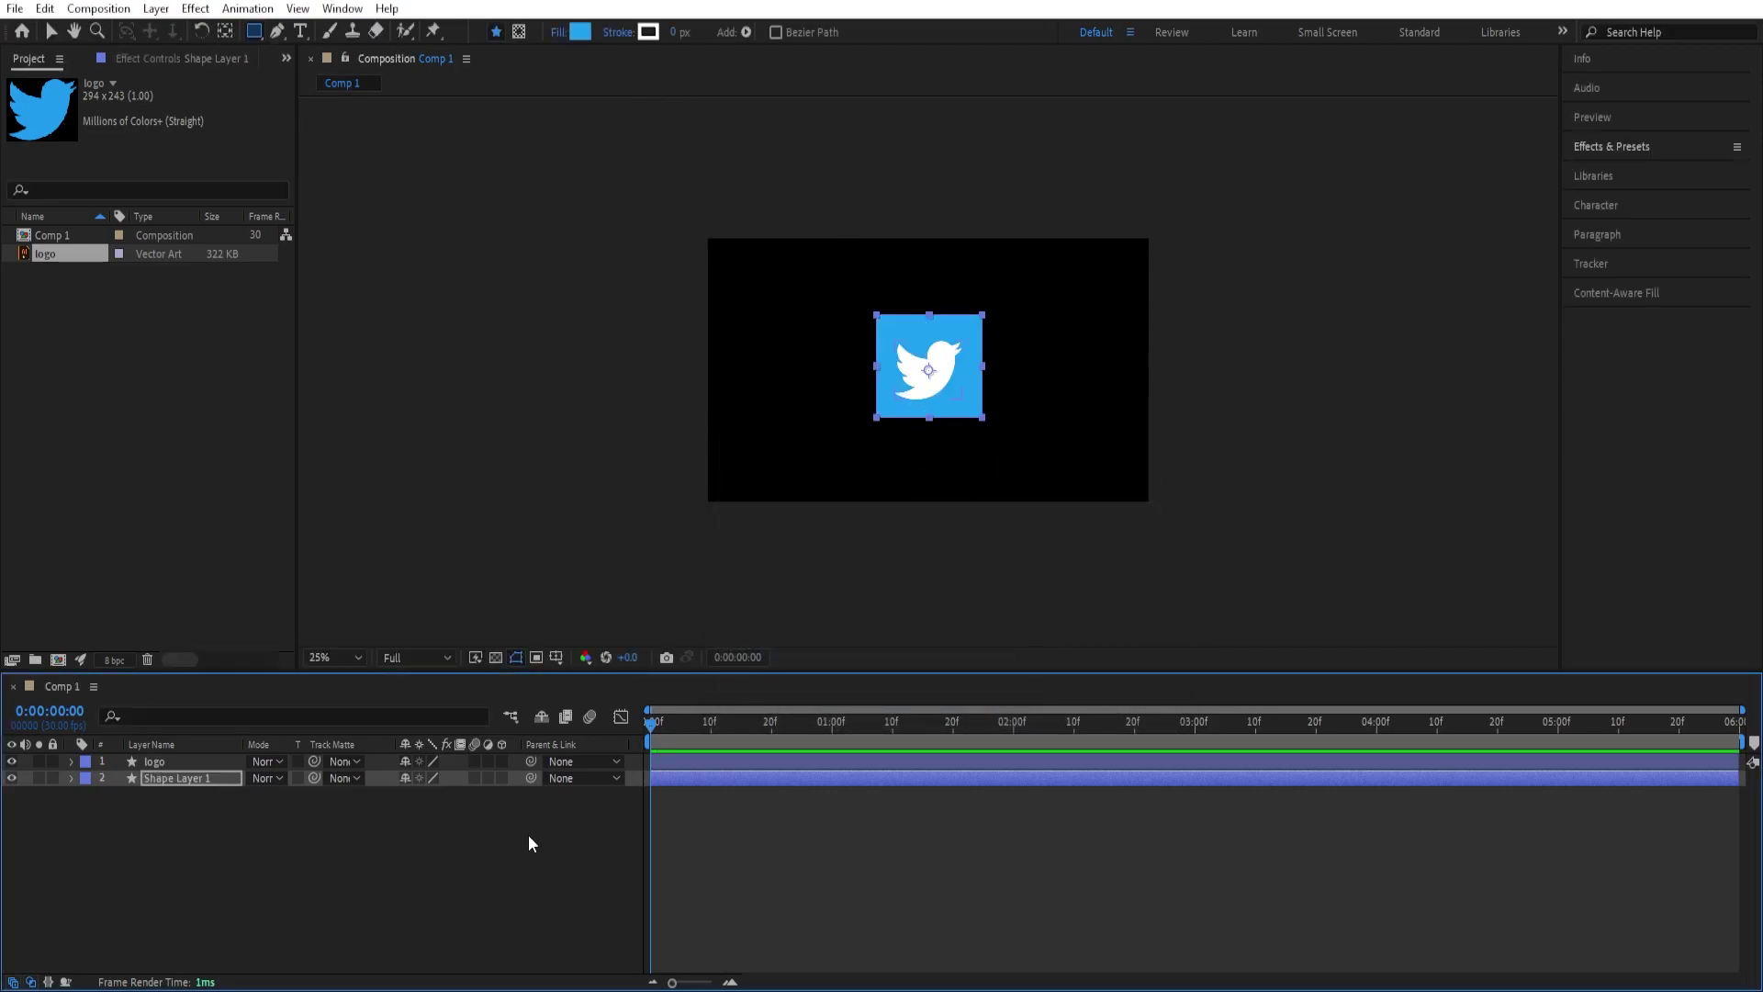
left_click(324, 884)
Centre Shape Layer 1's anchor point and the square in the composition.
left_click(183, 779)
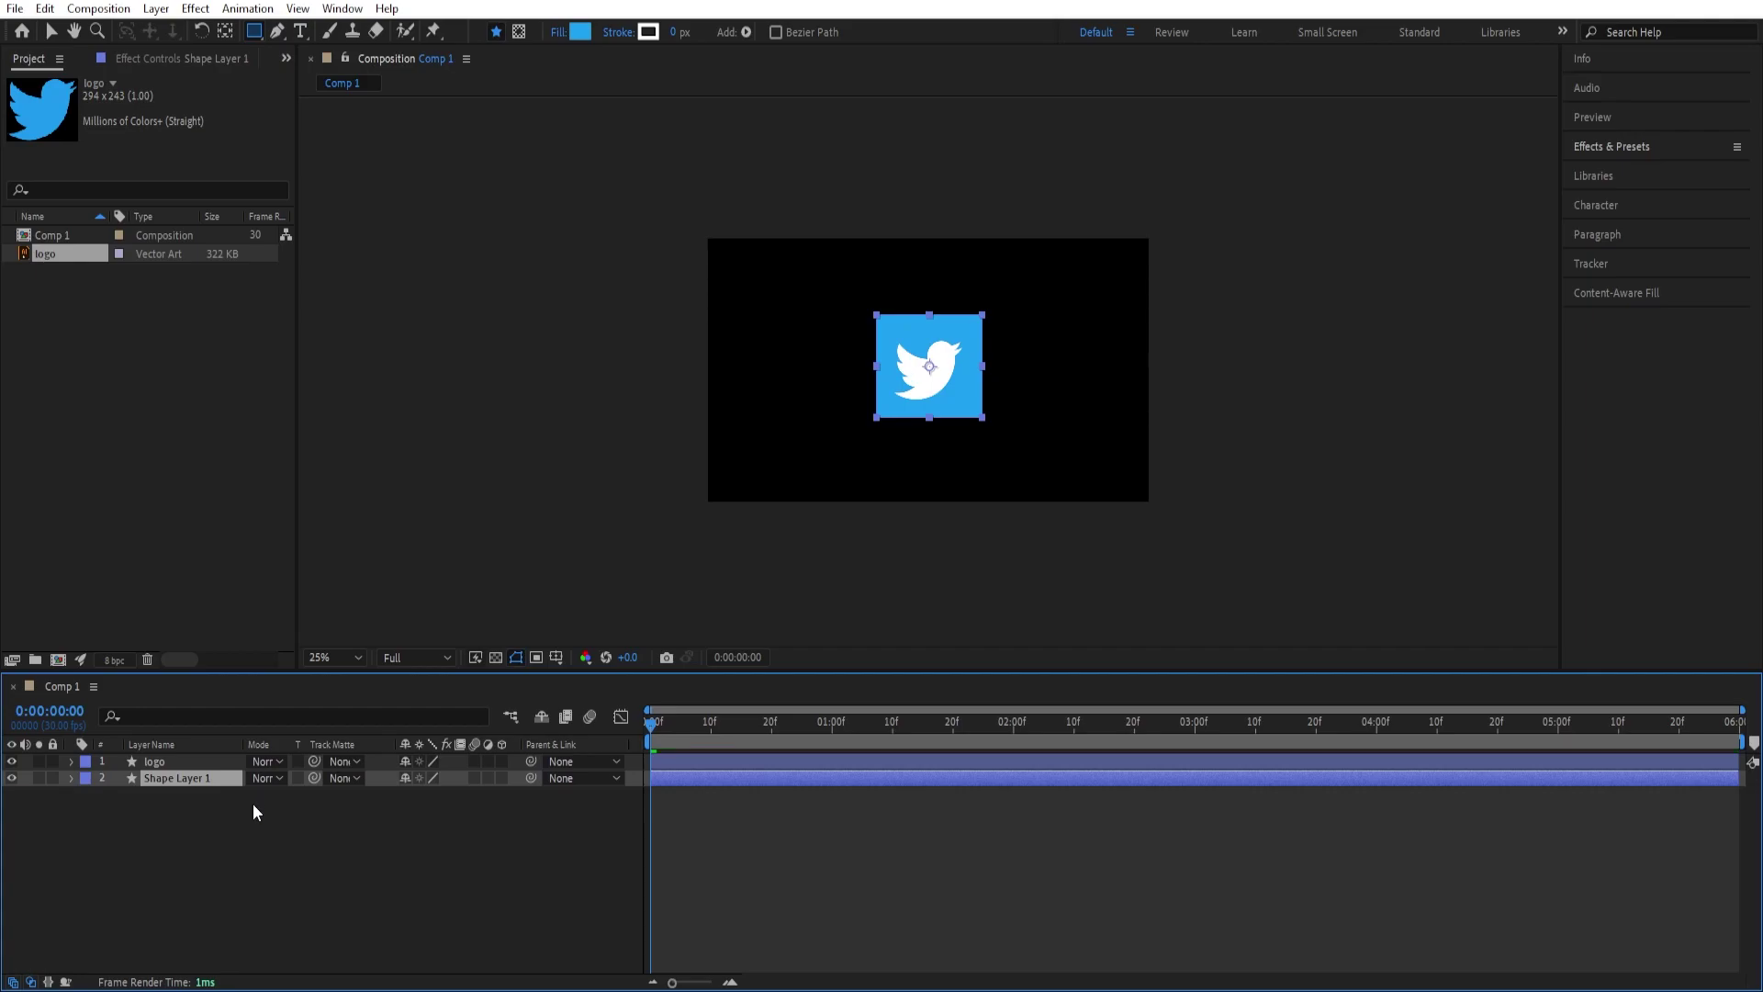
key("ctrl+alt+Home")
key("ctrl+Home")
left_click(289, 840)
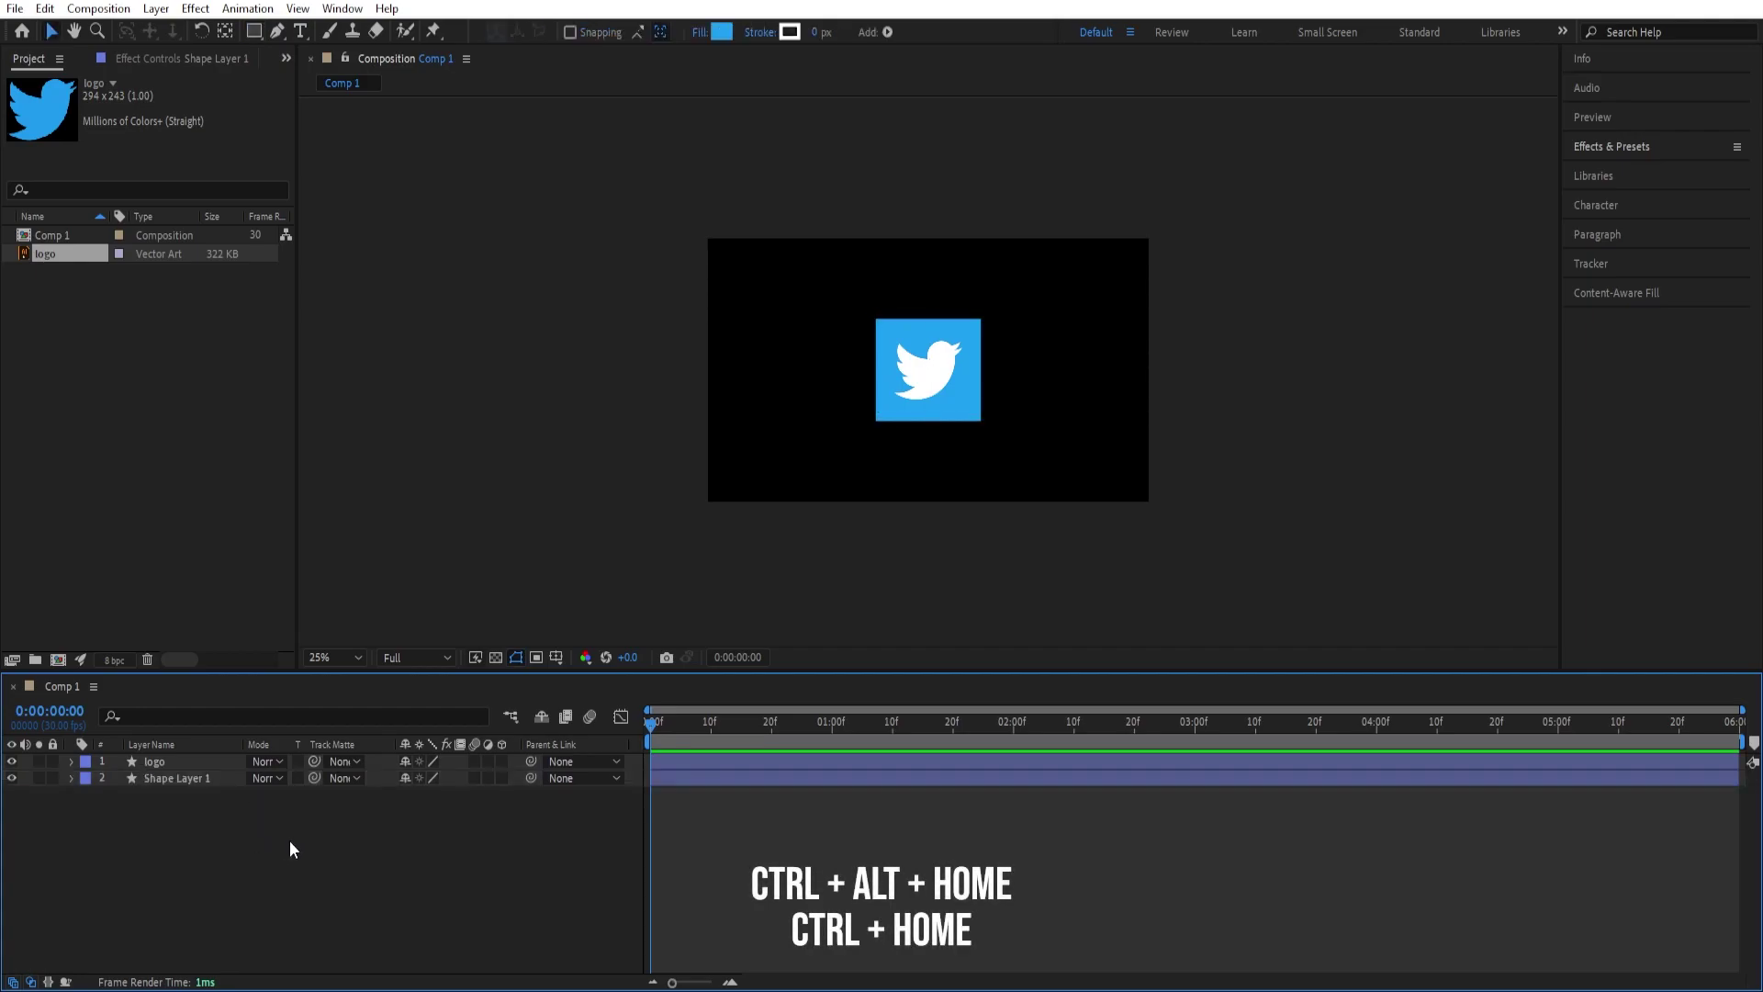
key("v")
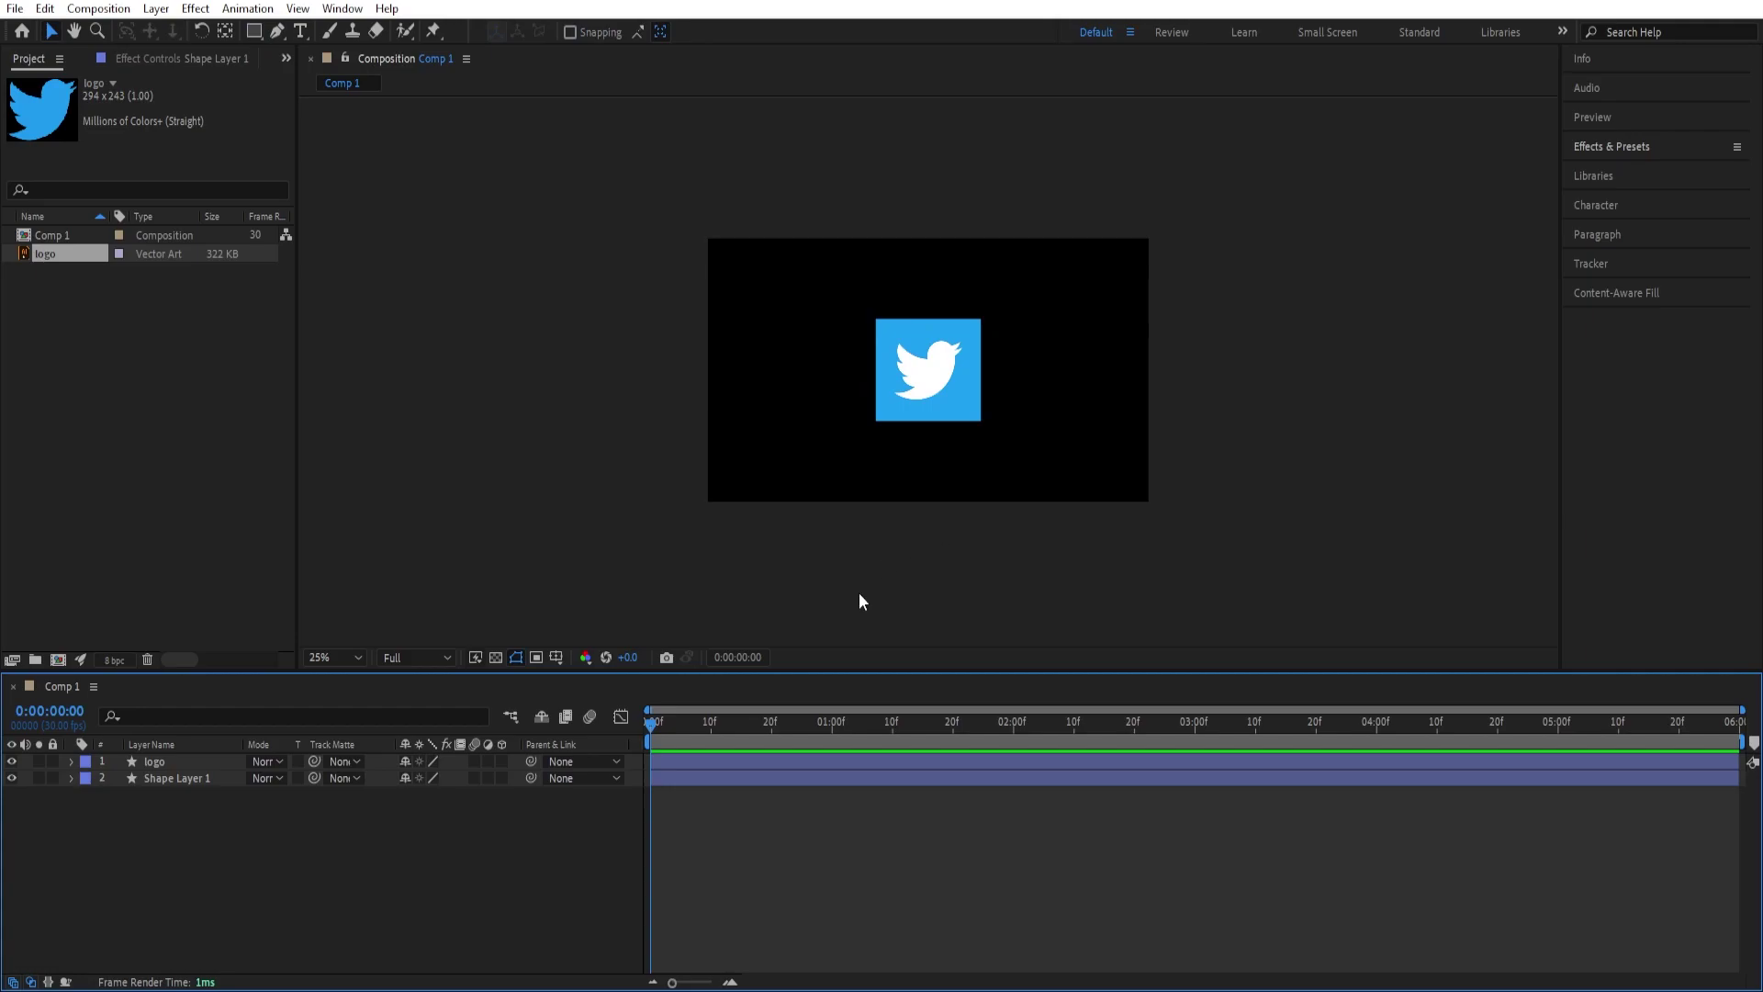
Make both the logo and Shape Layer 1 3D layers.
left_click(200, 762)
left_click(189, 779, "ctrl")
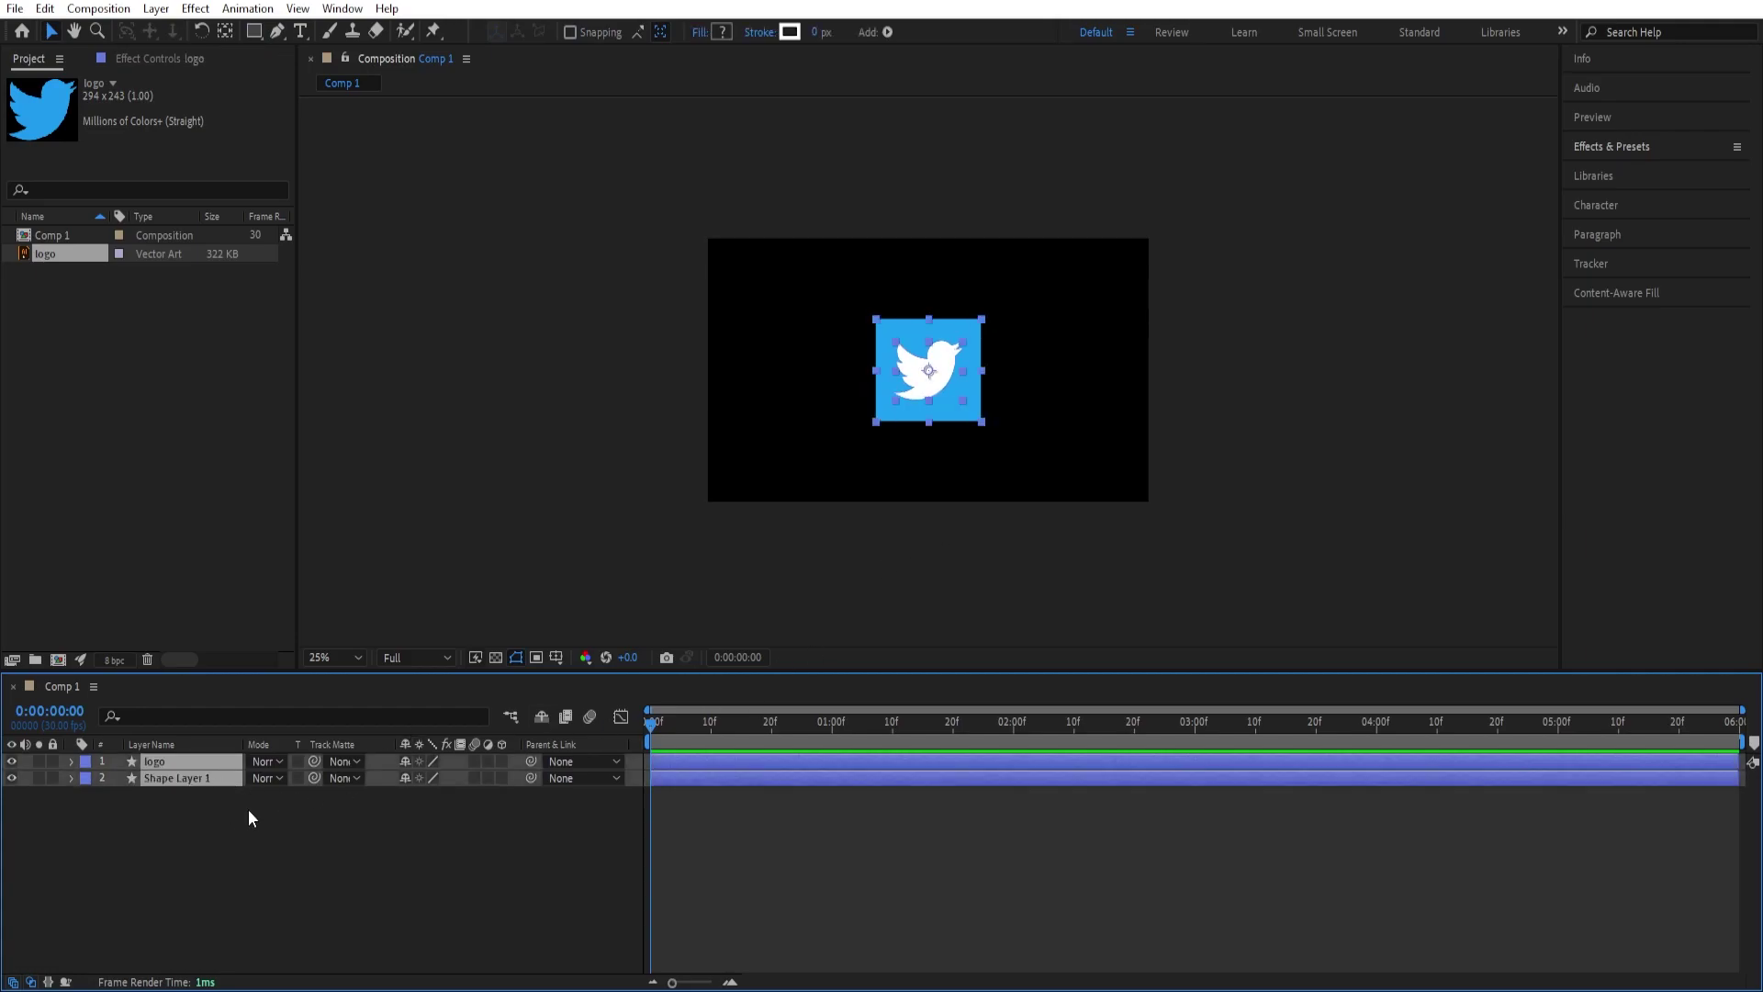
left_click(501, 761)
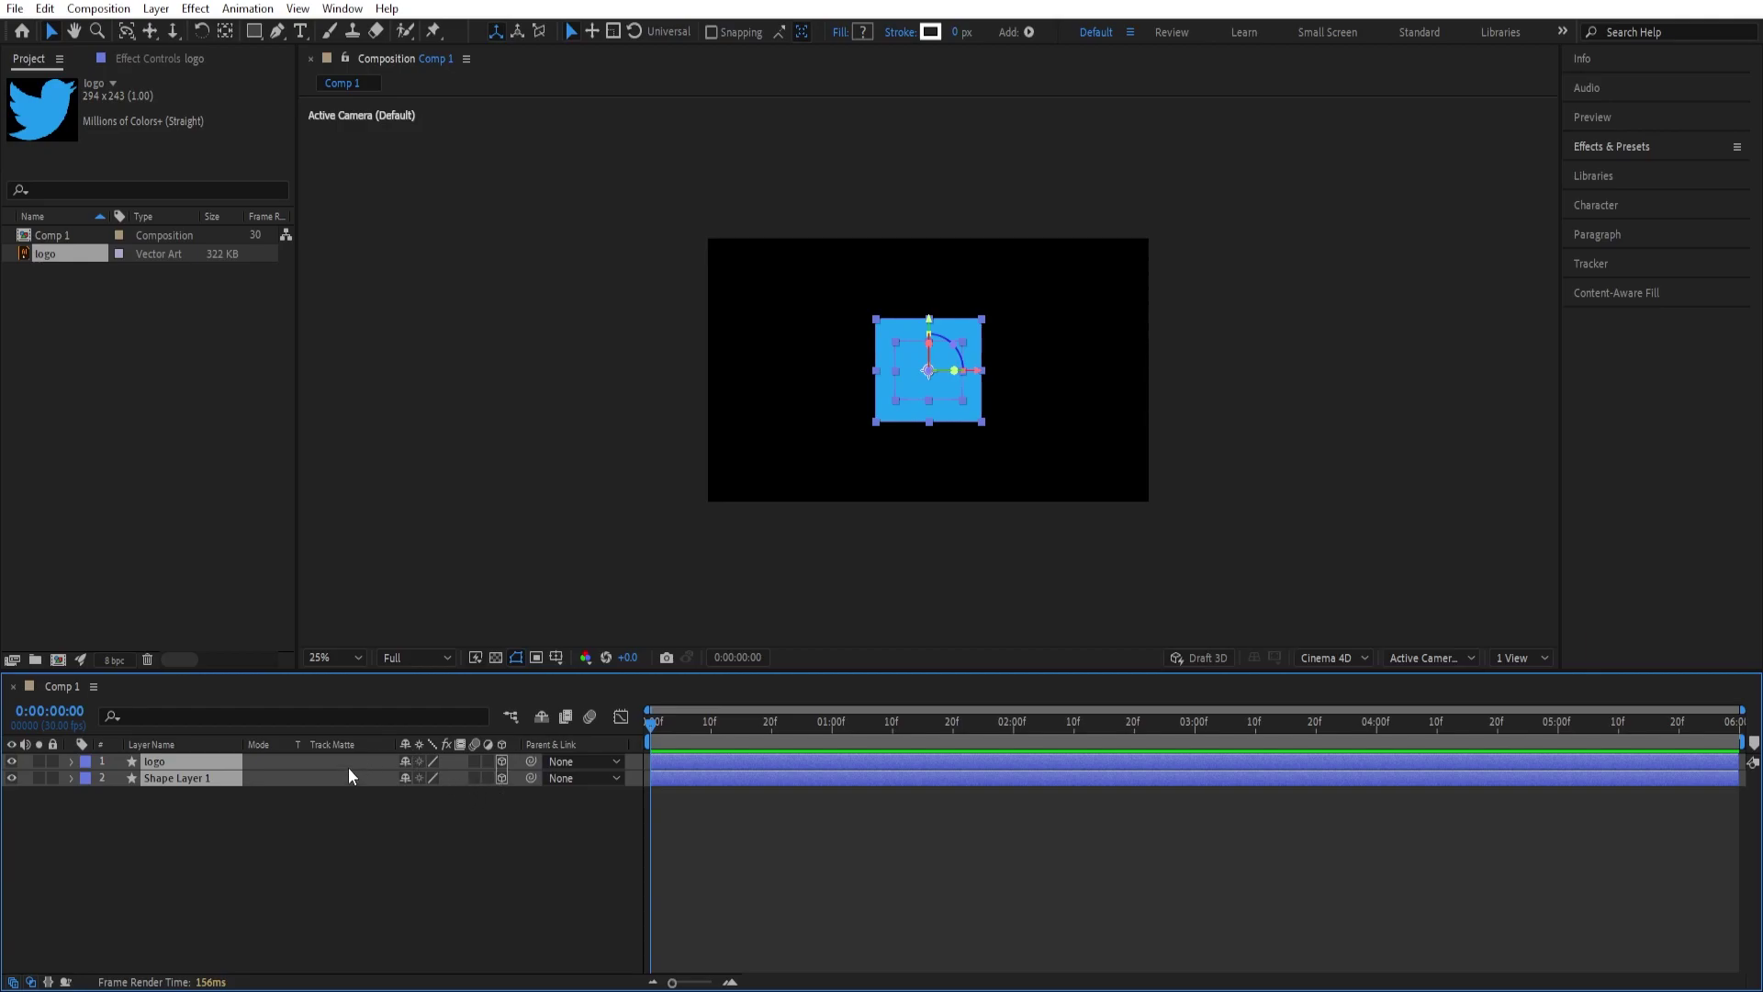
Review the 3D renderer options in the viewer list and Composition Settings, keeping Classic 3D.
left_click(1332, 657)
left_click(1347, 677)
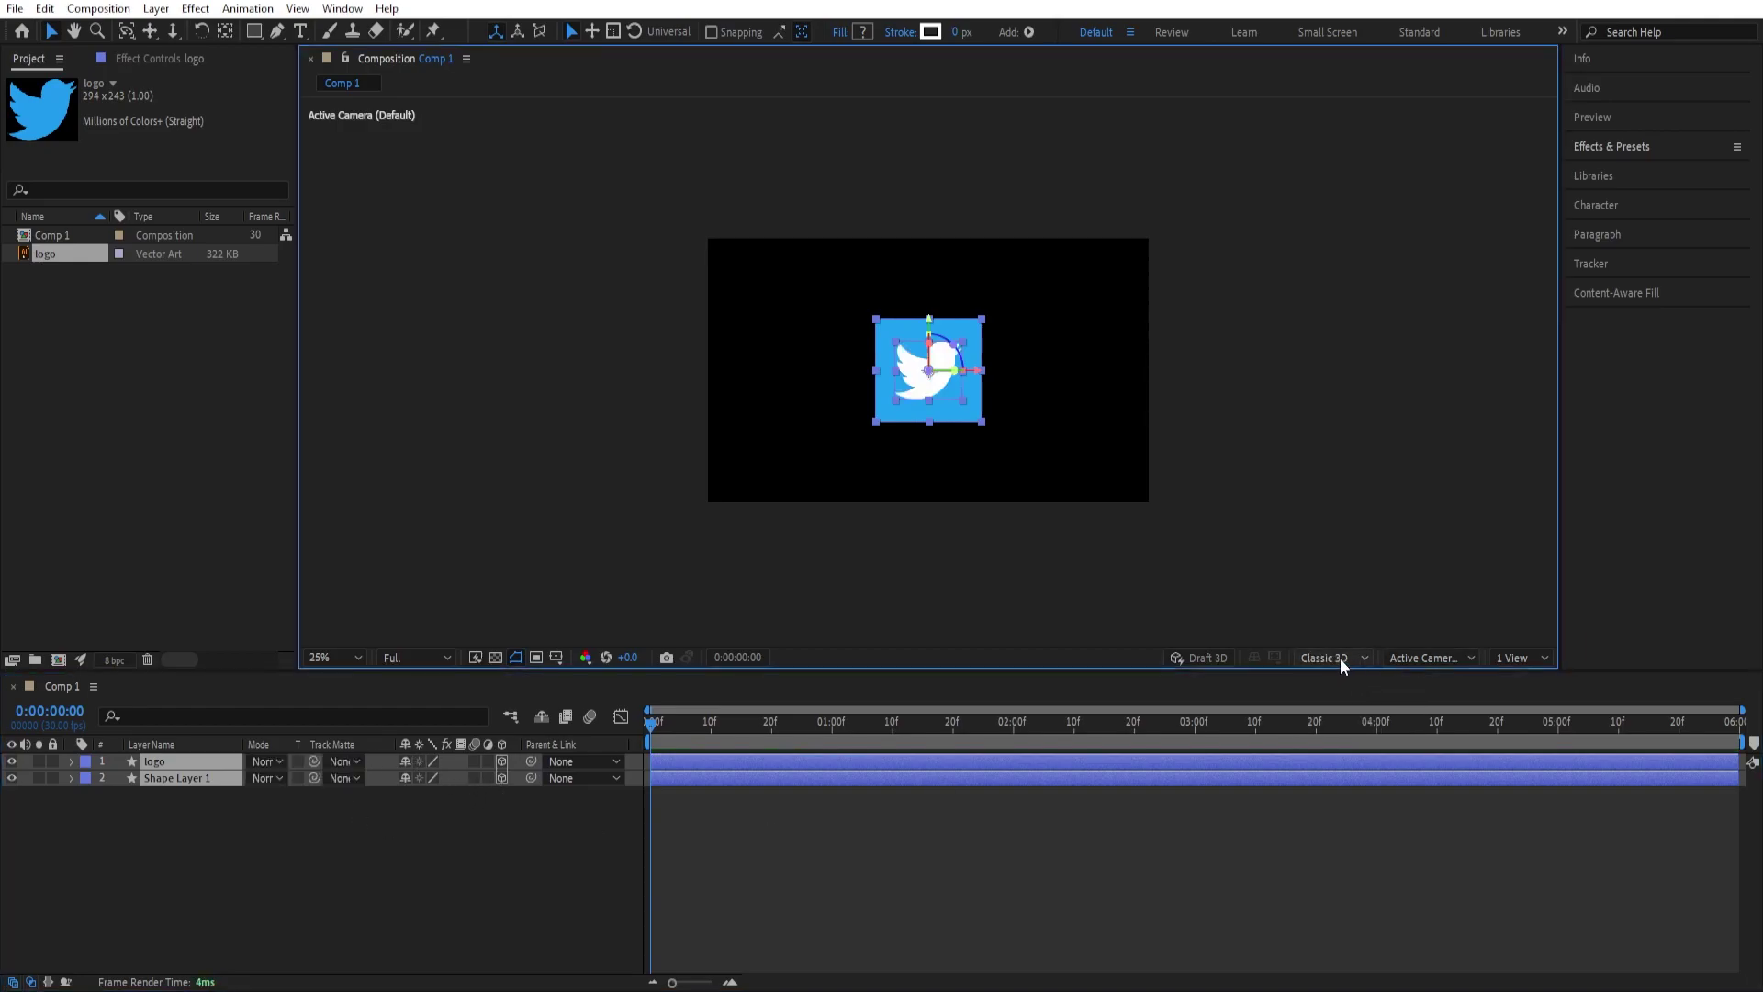
left_click(1340, 658)
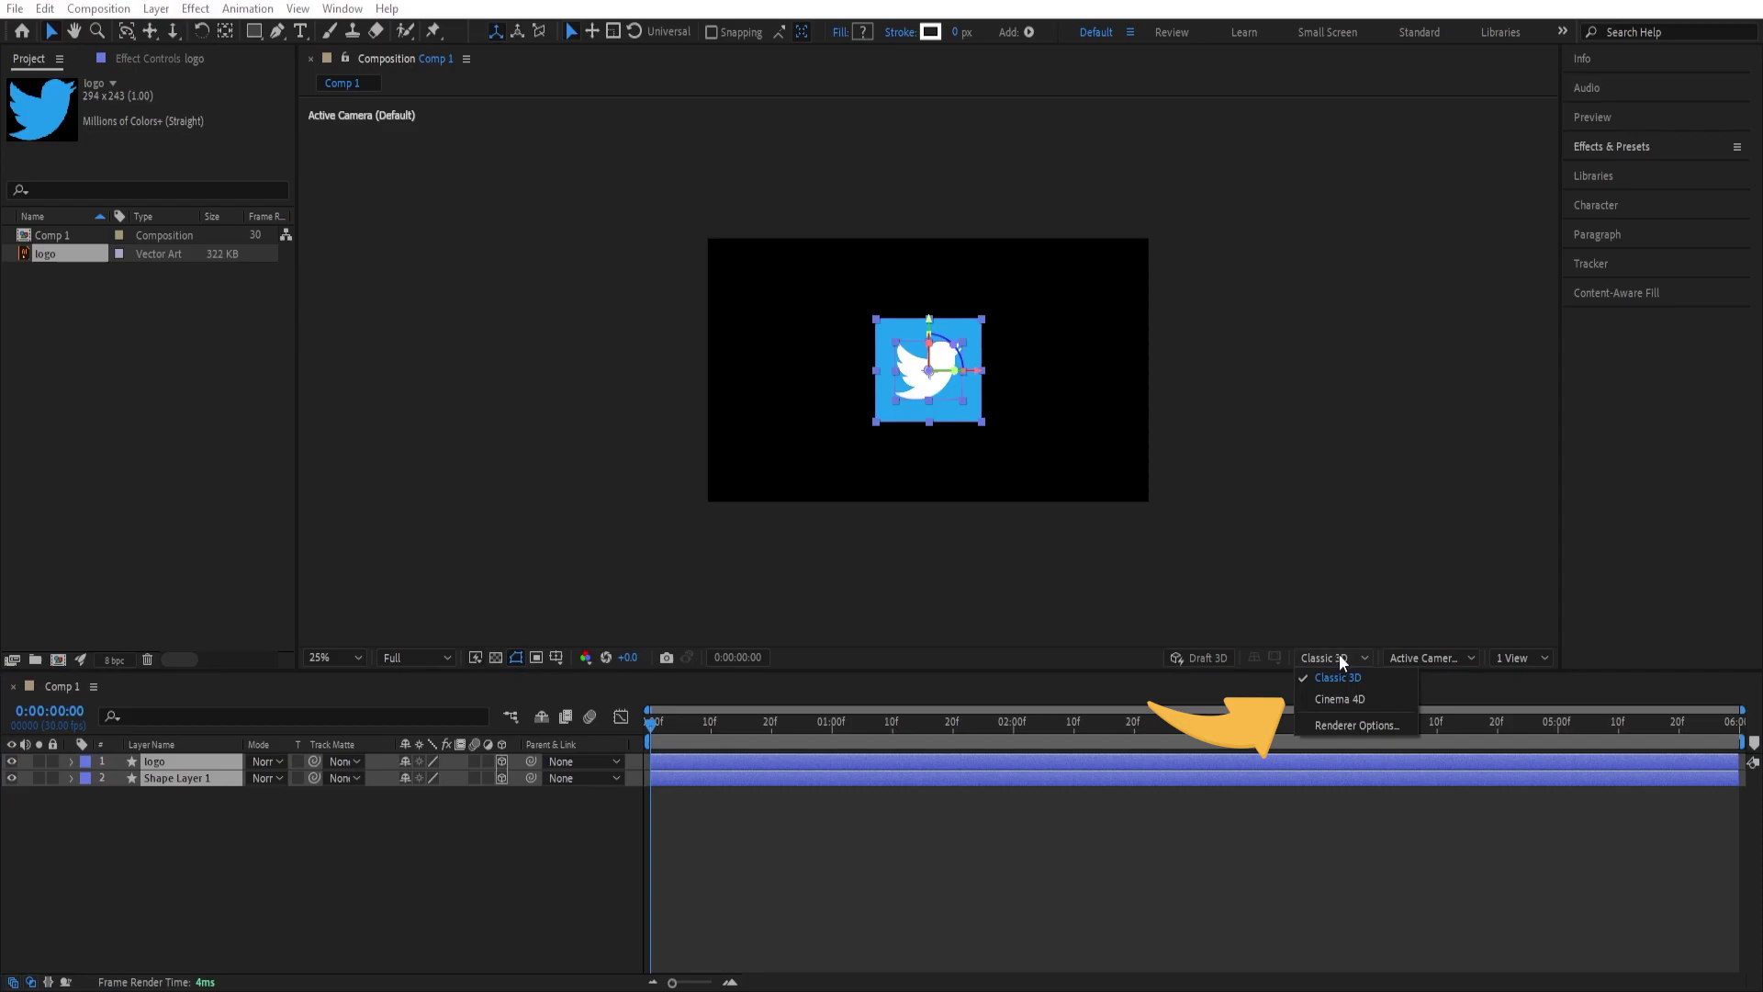
left_click(1343, 677)
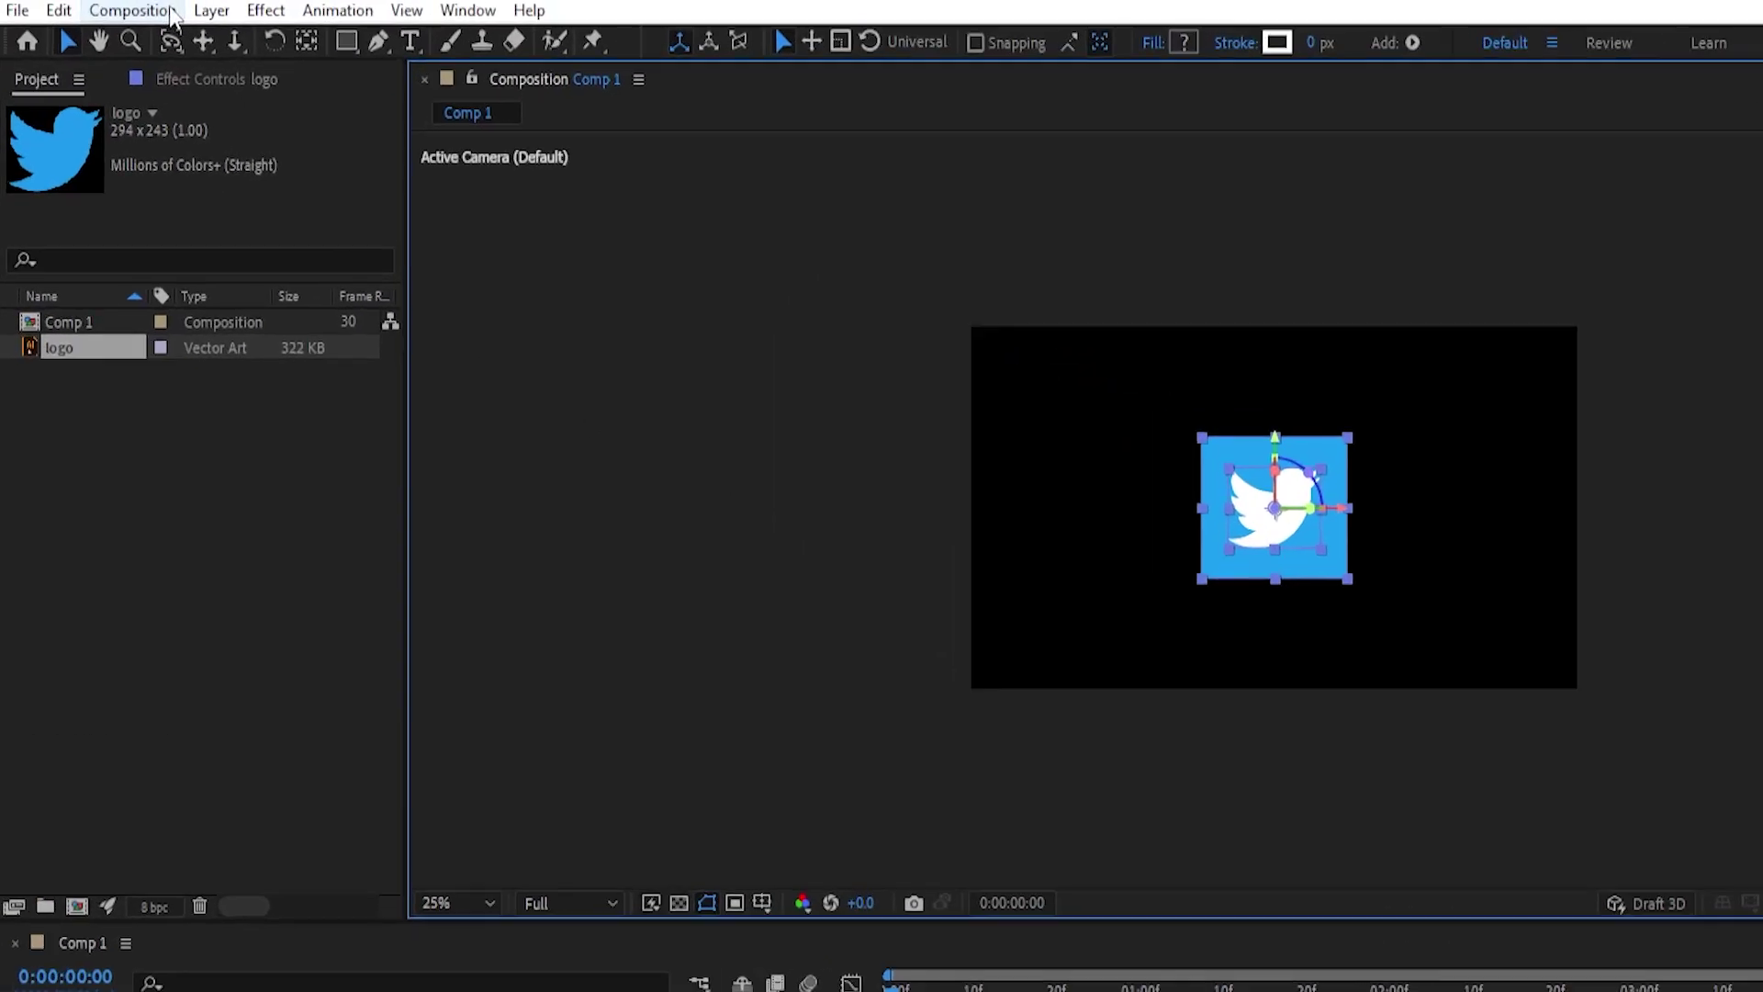
left_click(165, 11)
left_click(197, 81)
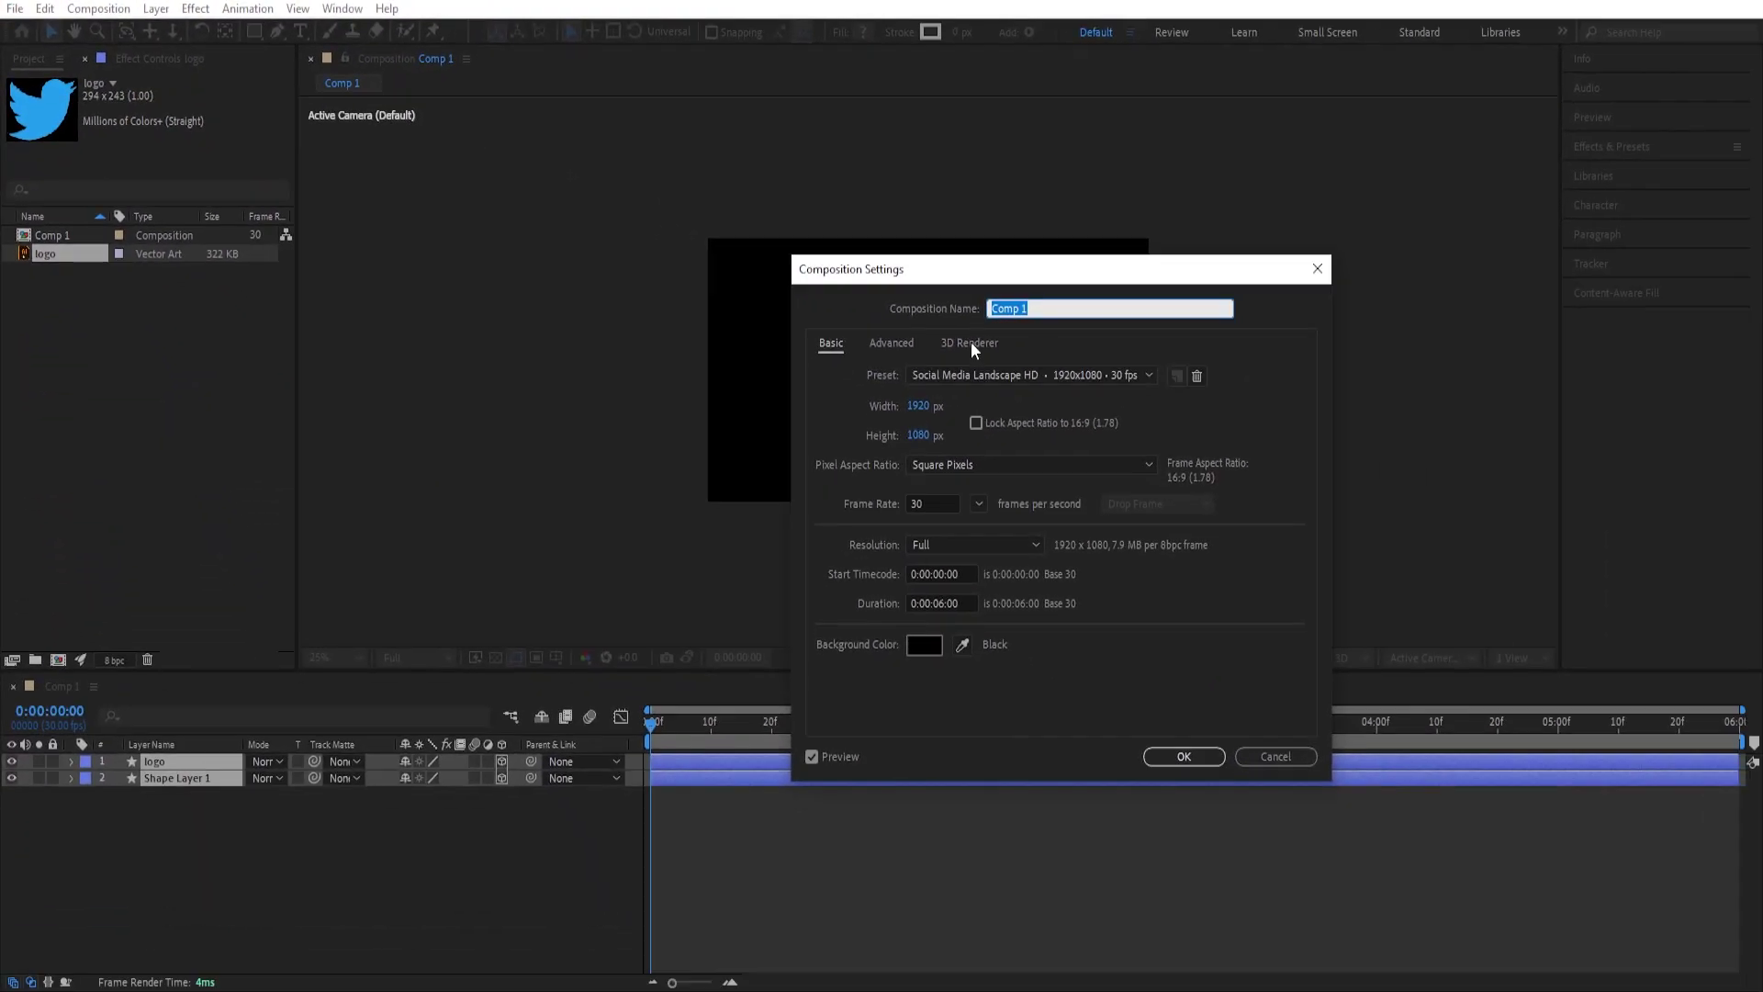
left_click(1489, 525)
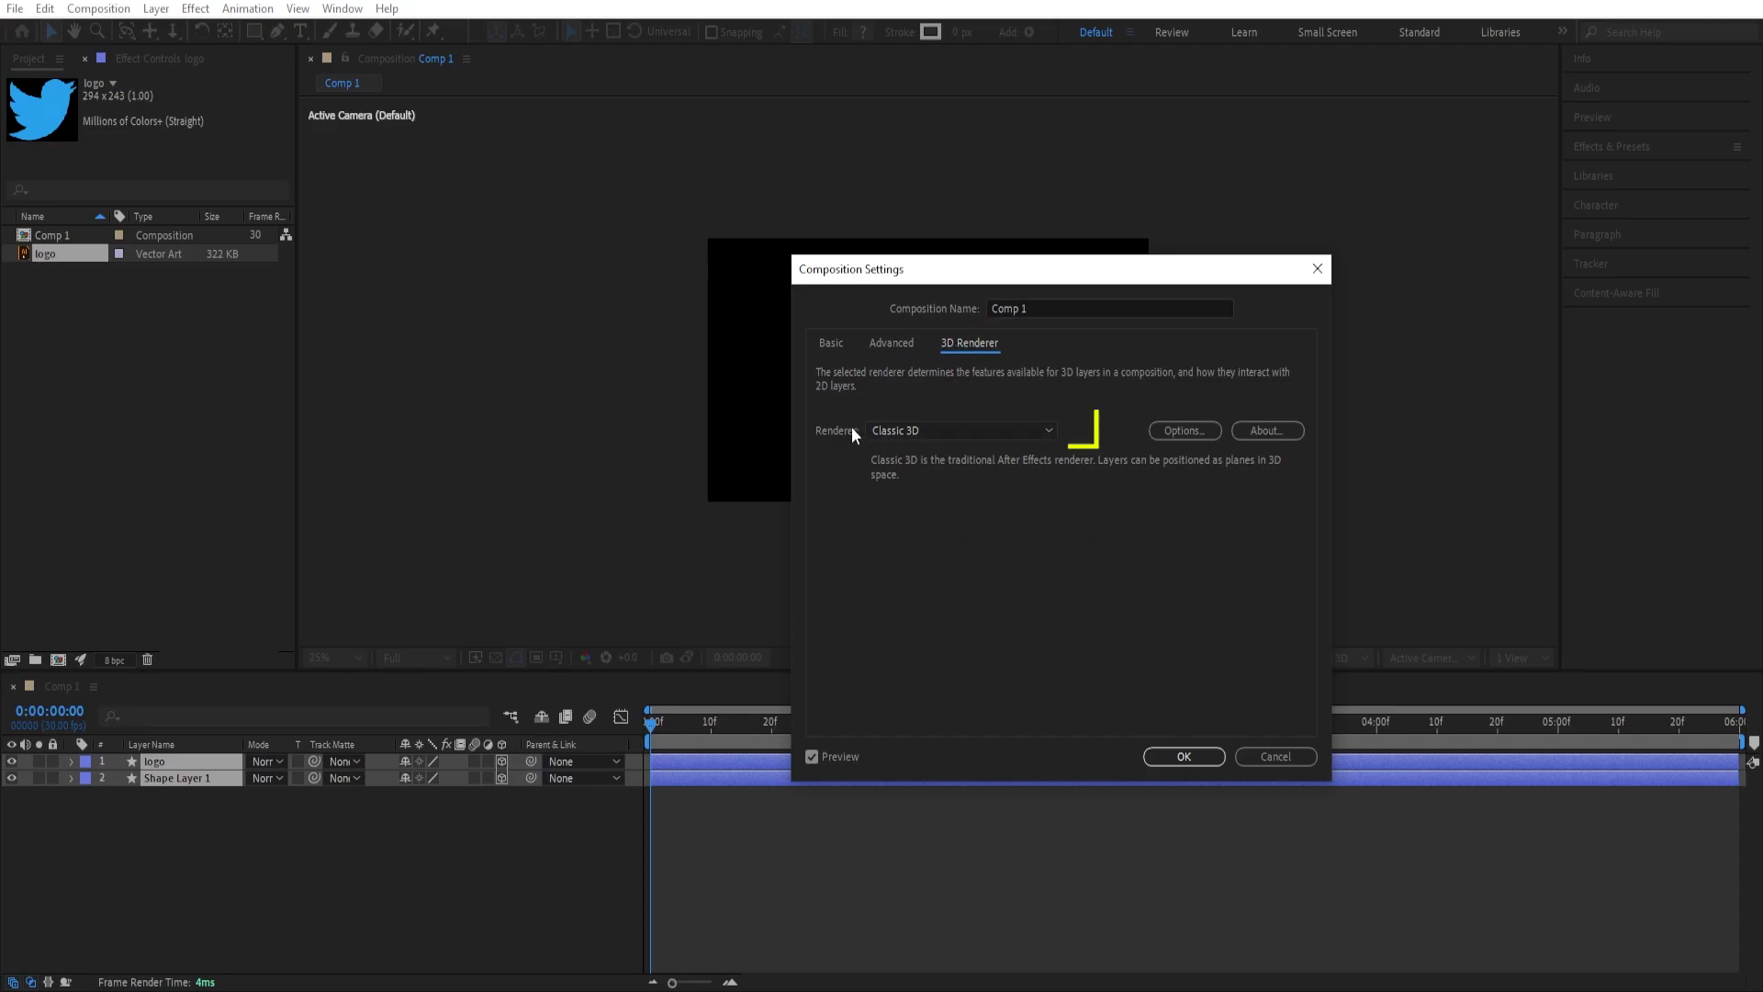
left_click(886, 430)
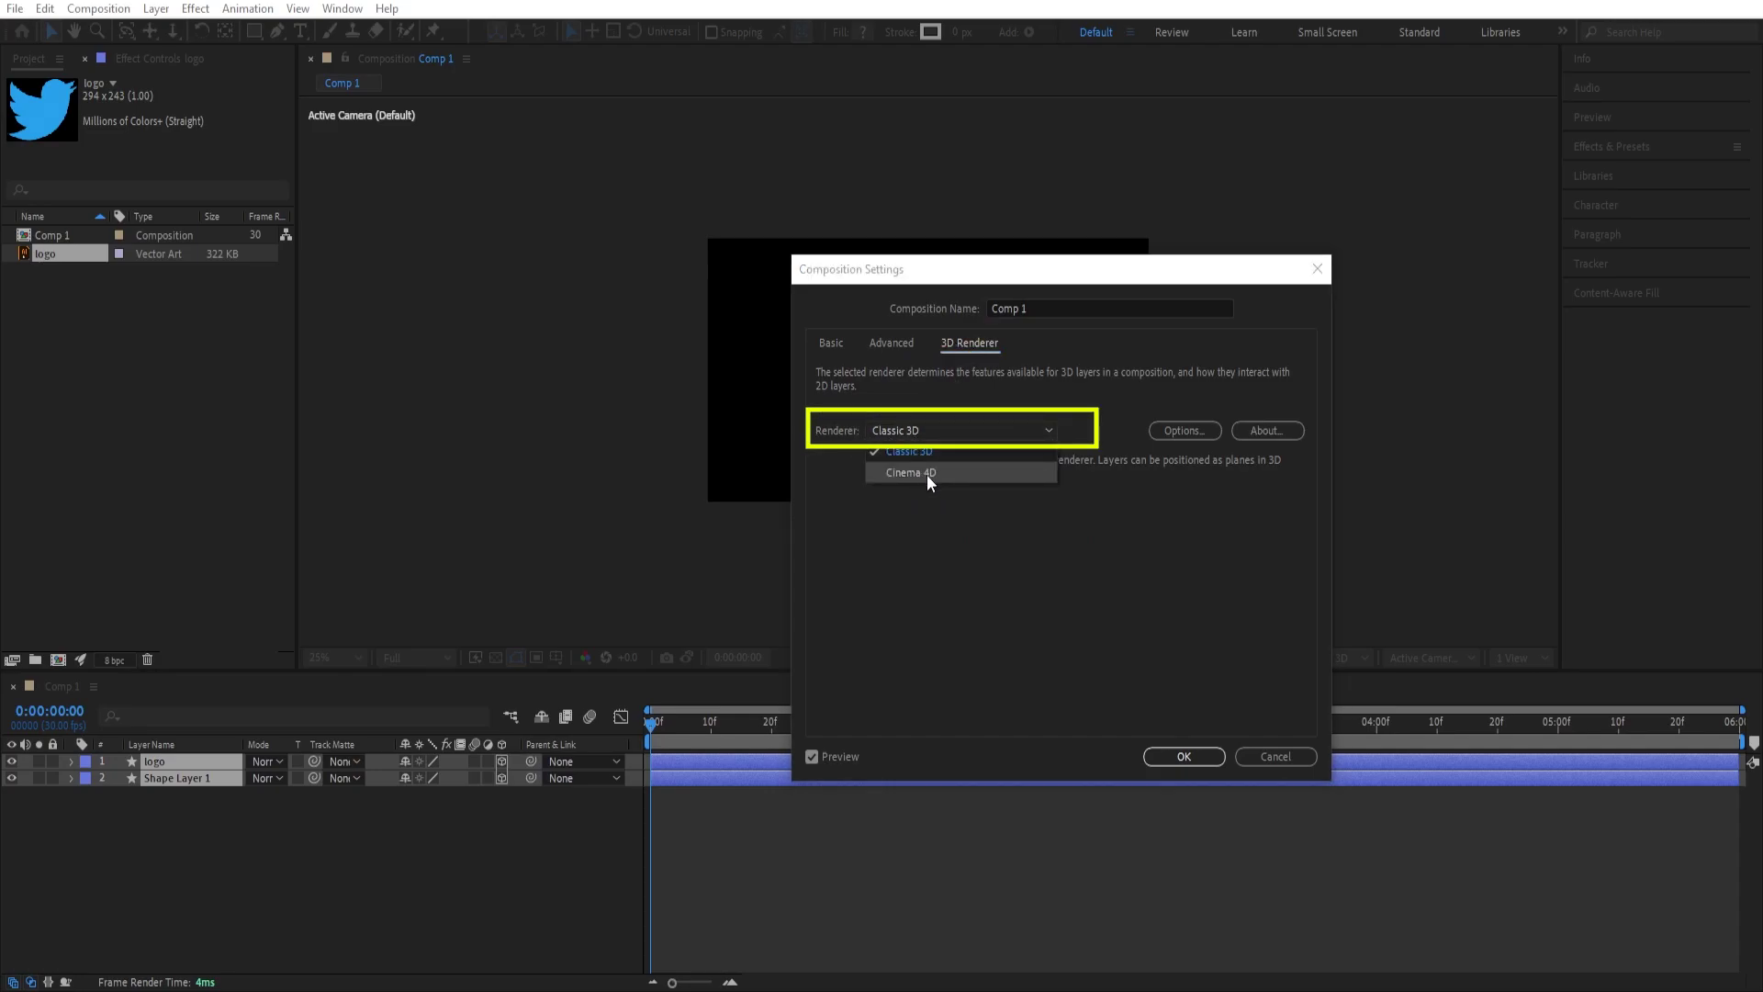
left_click(1277, 755)
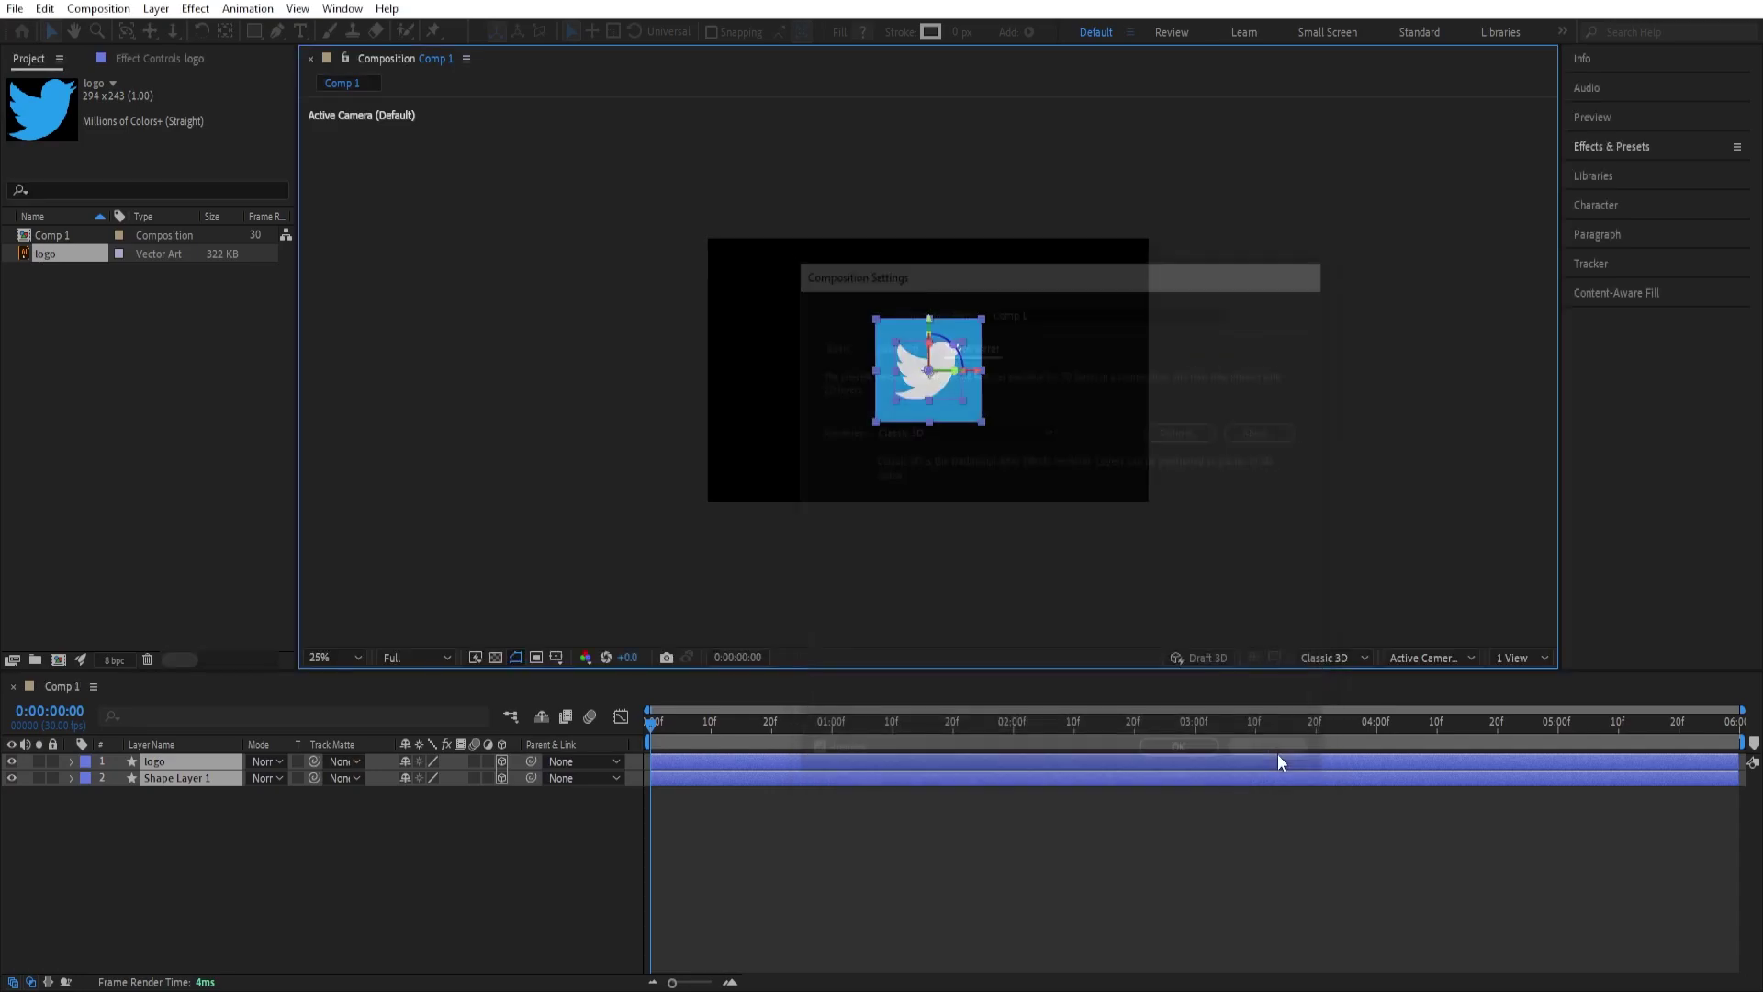
Expand Shape Layer 1 and switch the 3D renderer from Classic 3D to Cinema 4D.
left_click(485, 824)
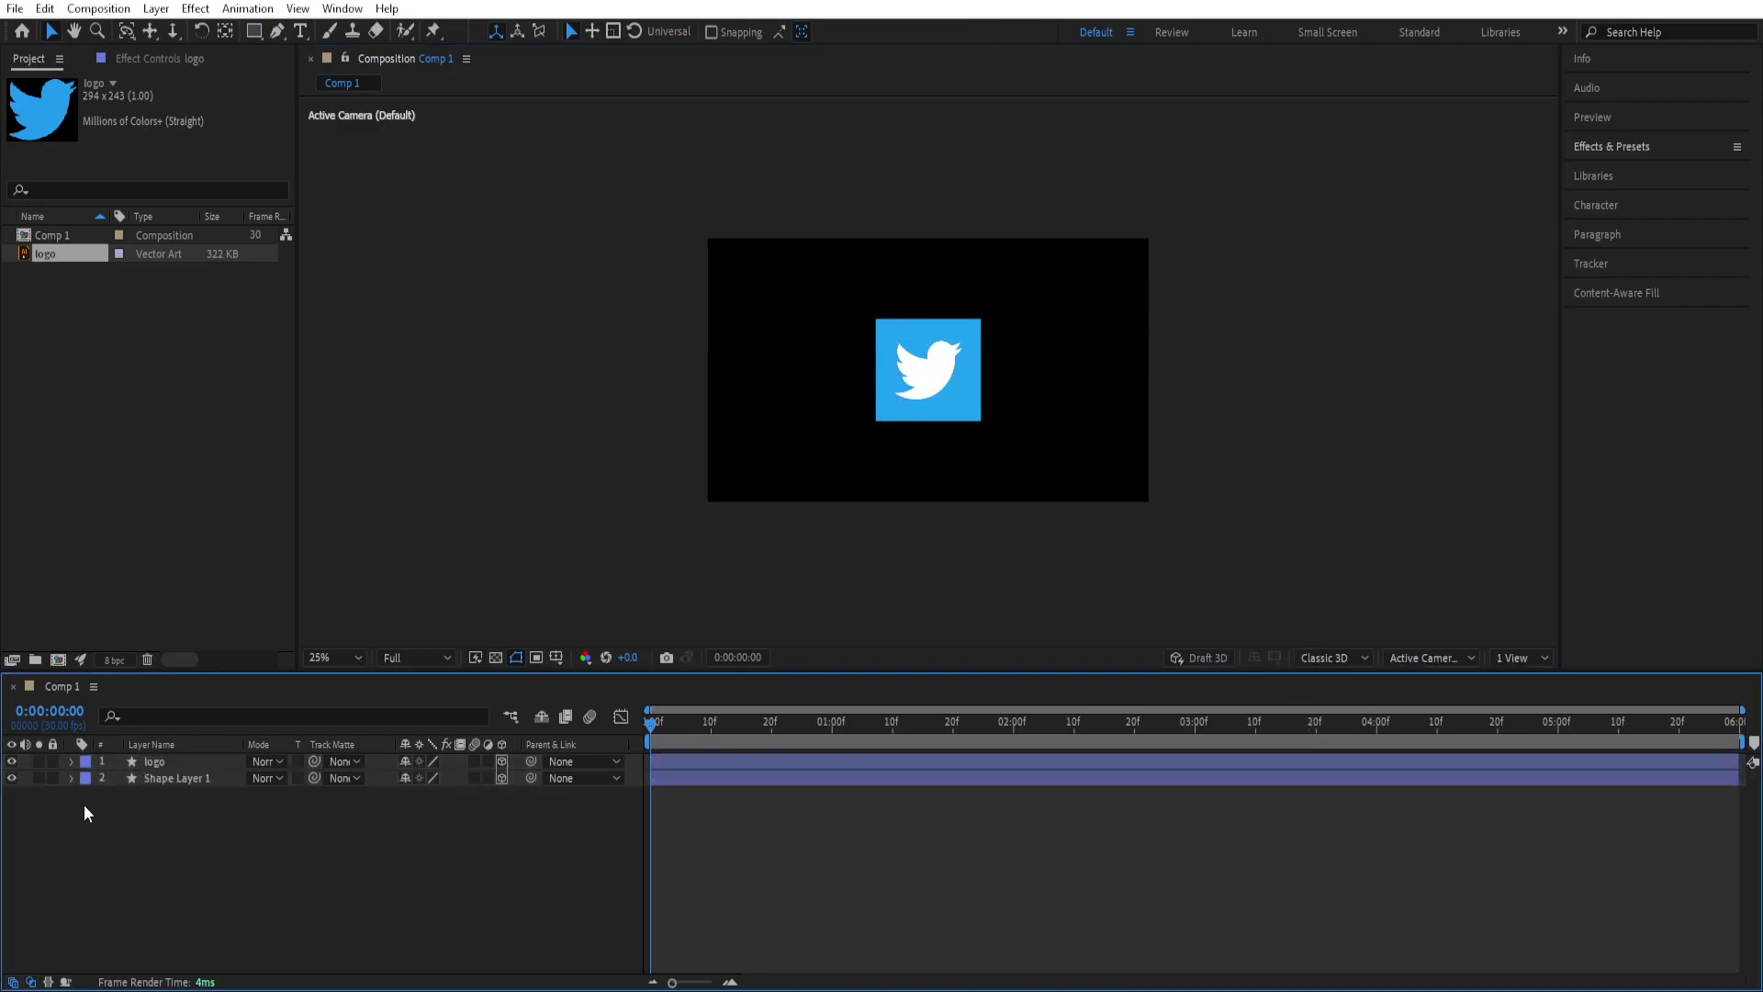
left_click(71, 778)
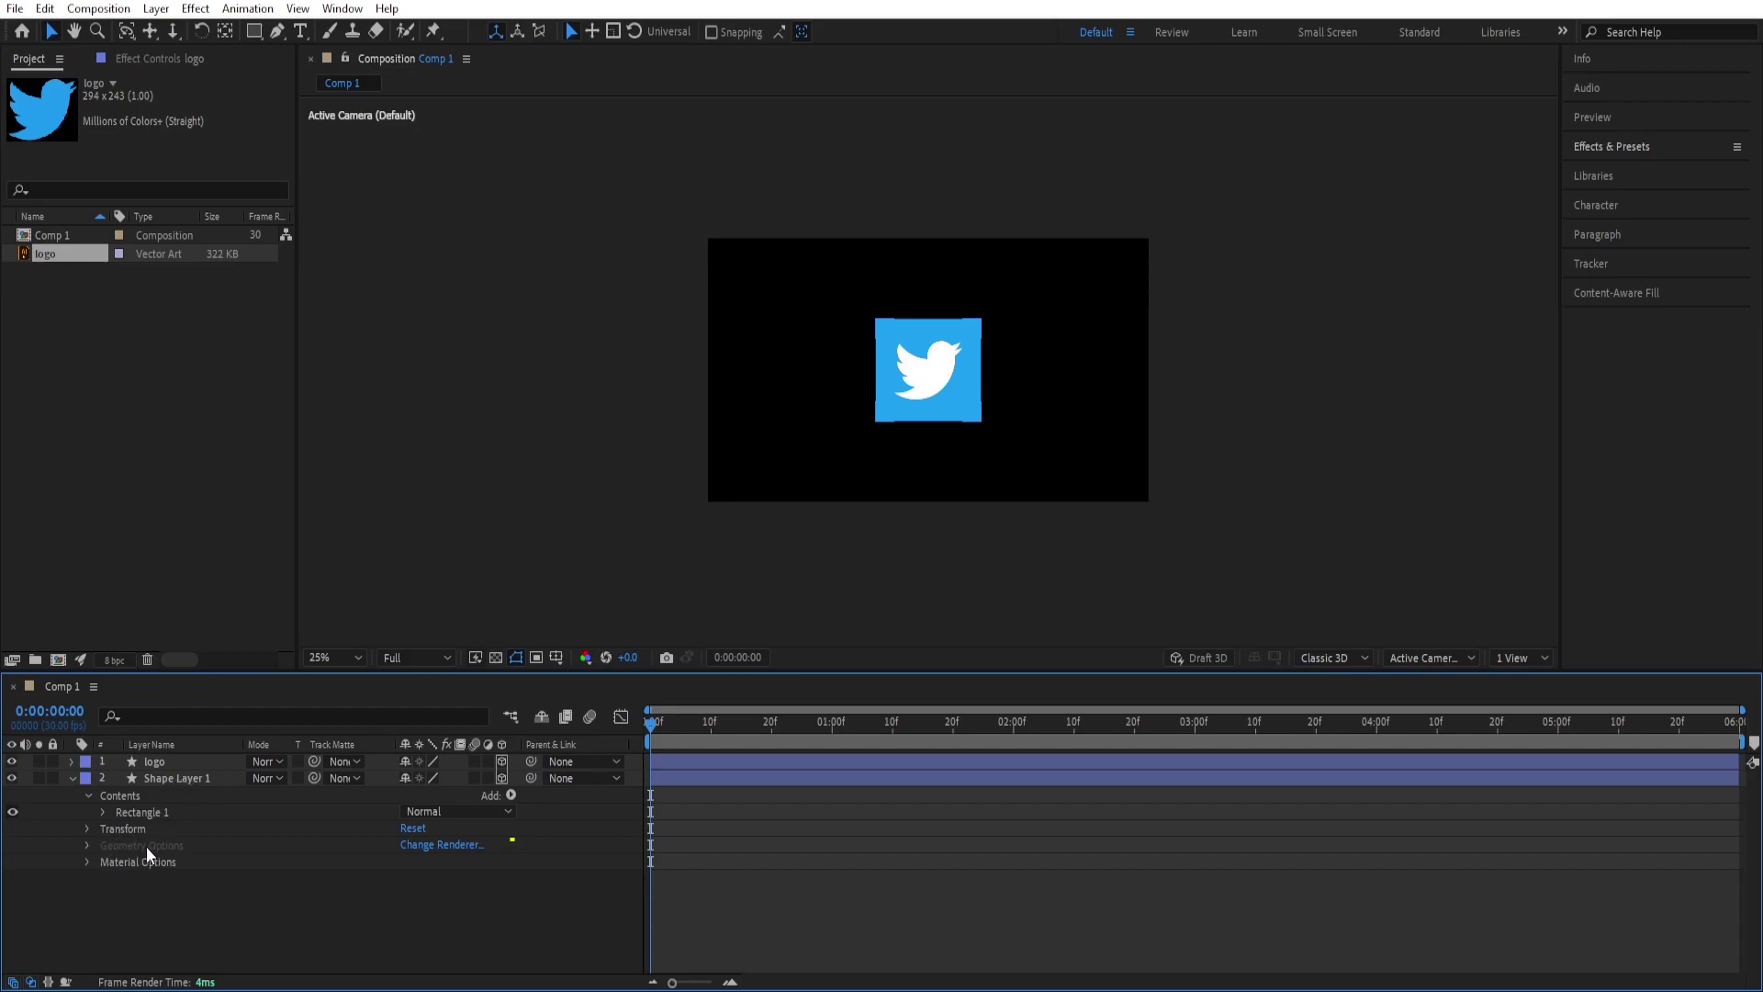
left_click(1342, 657)
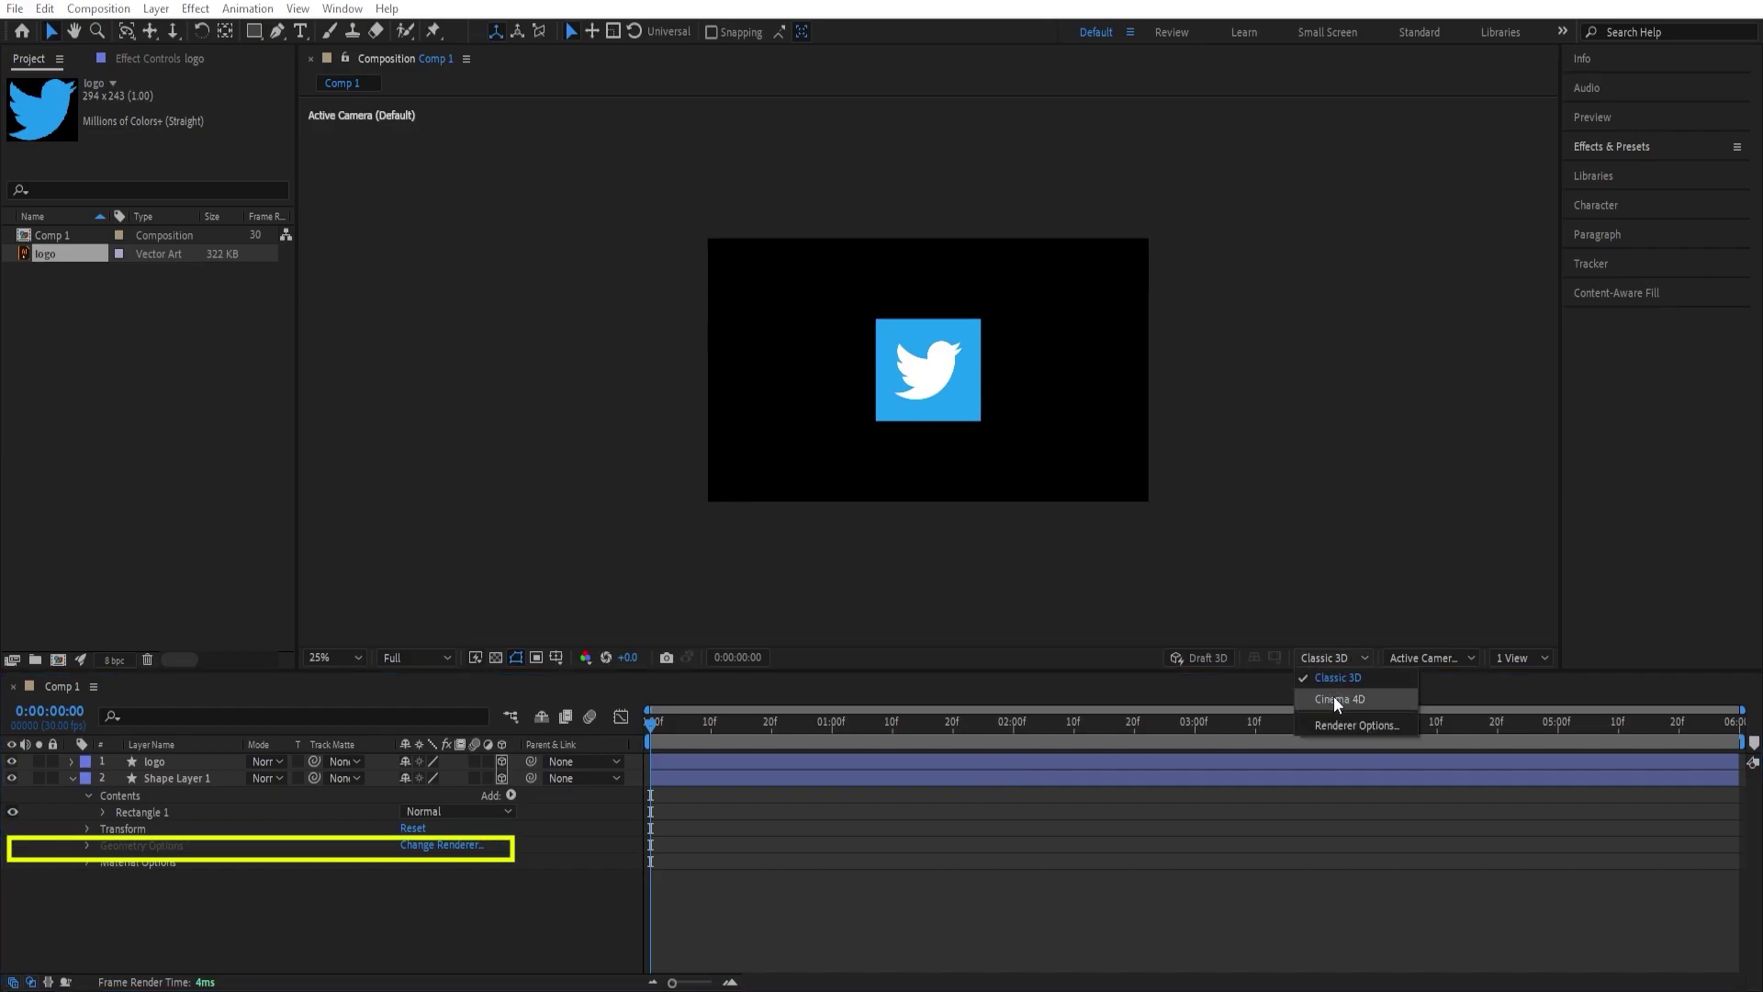
left_click(1335, 698)
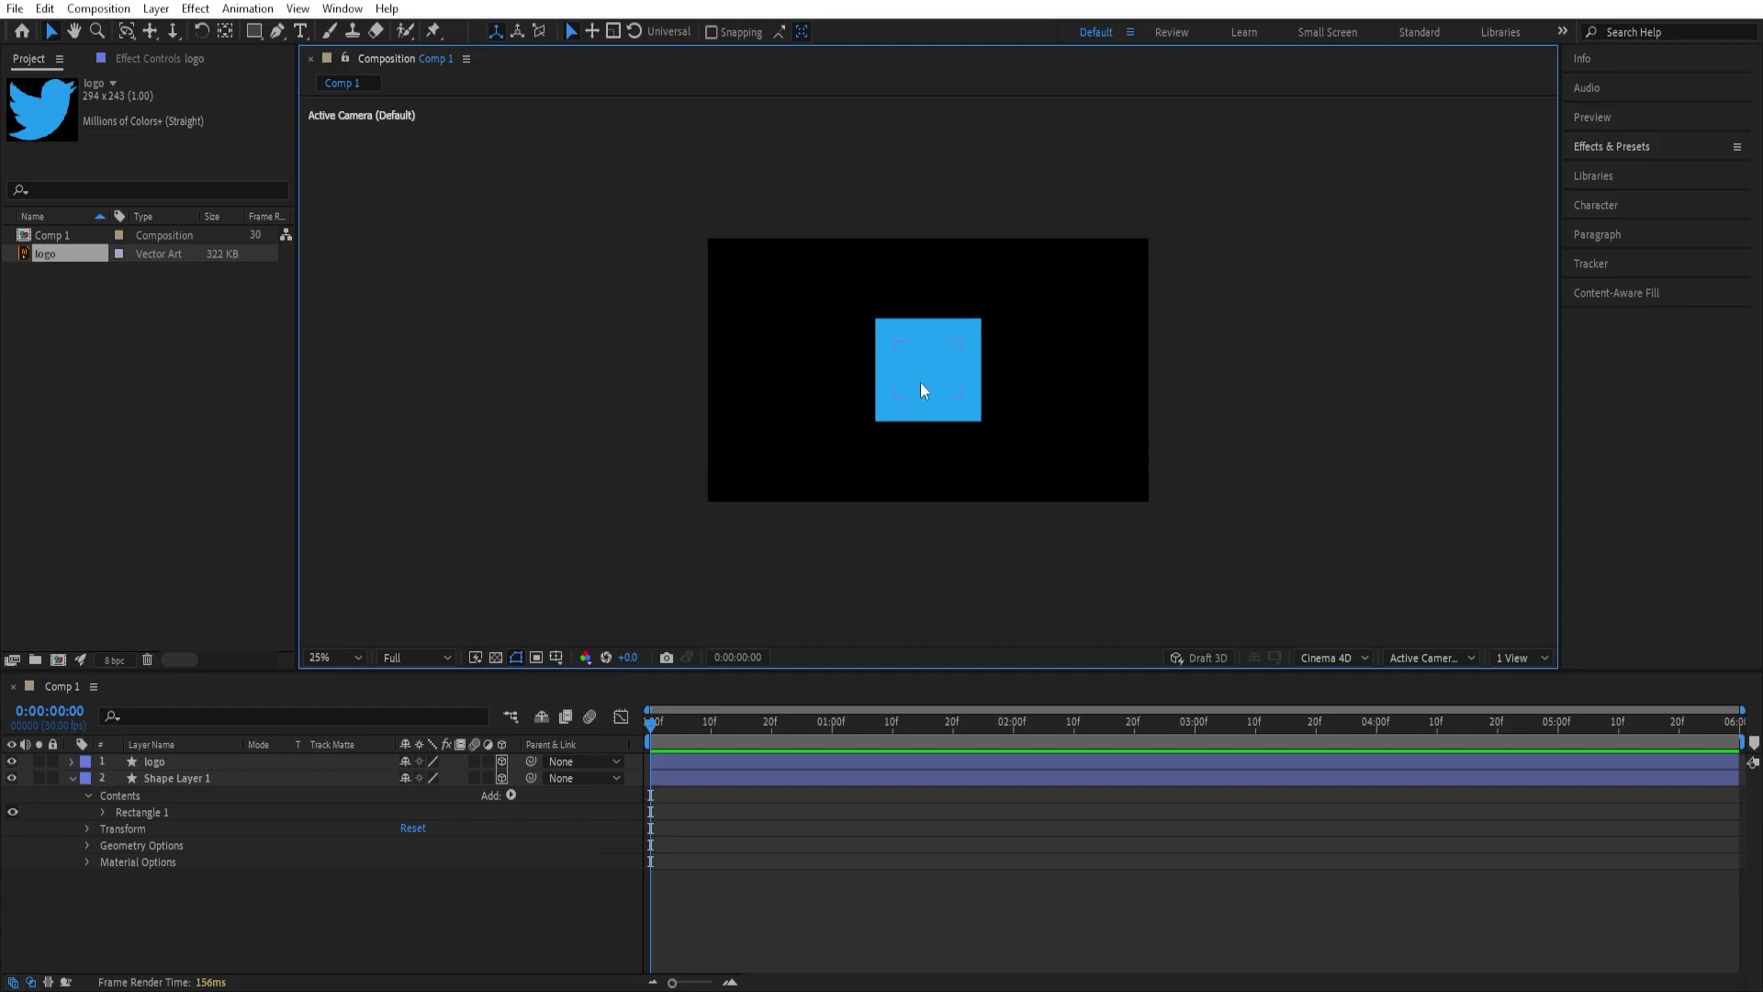
Set the logo's Position Z to -4 so it sits just in front of the square.
left_click(179, 762)
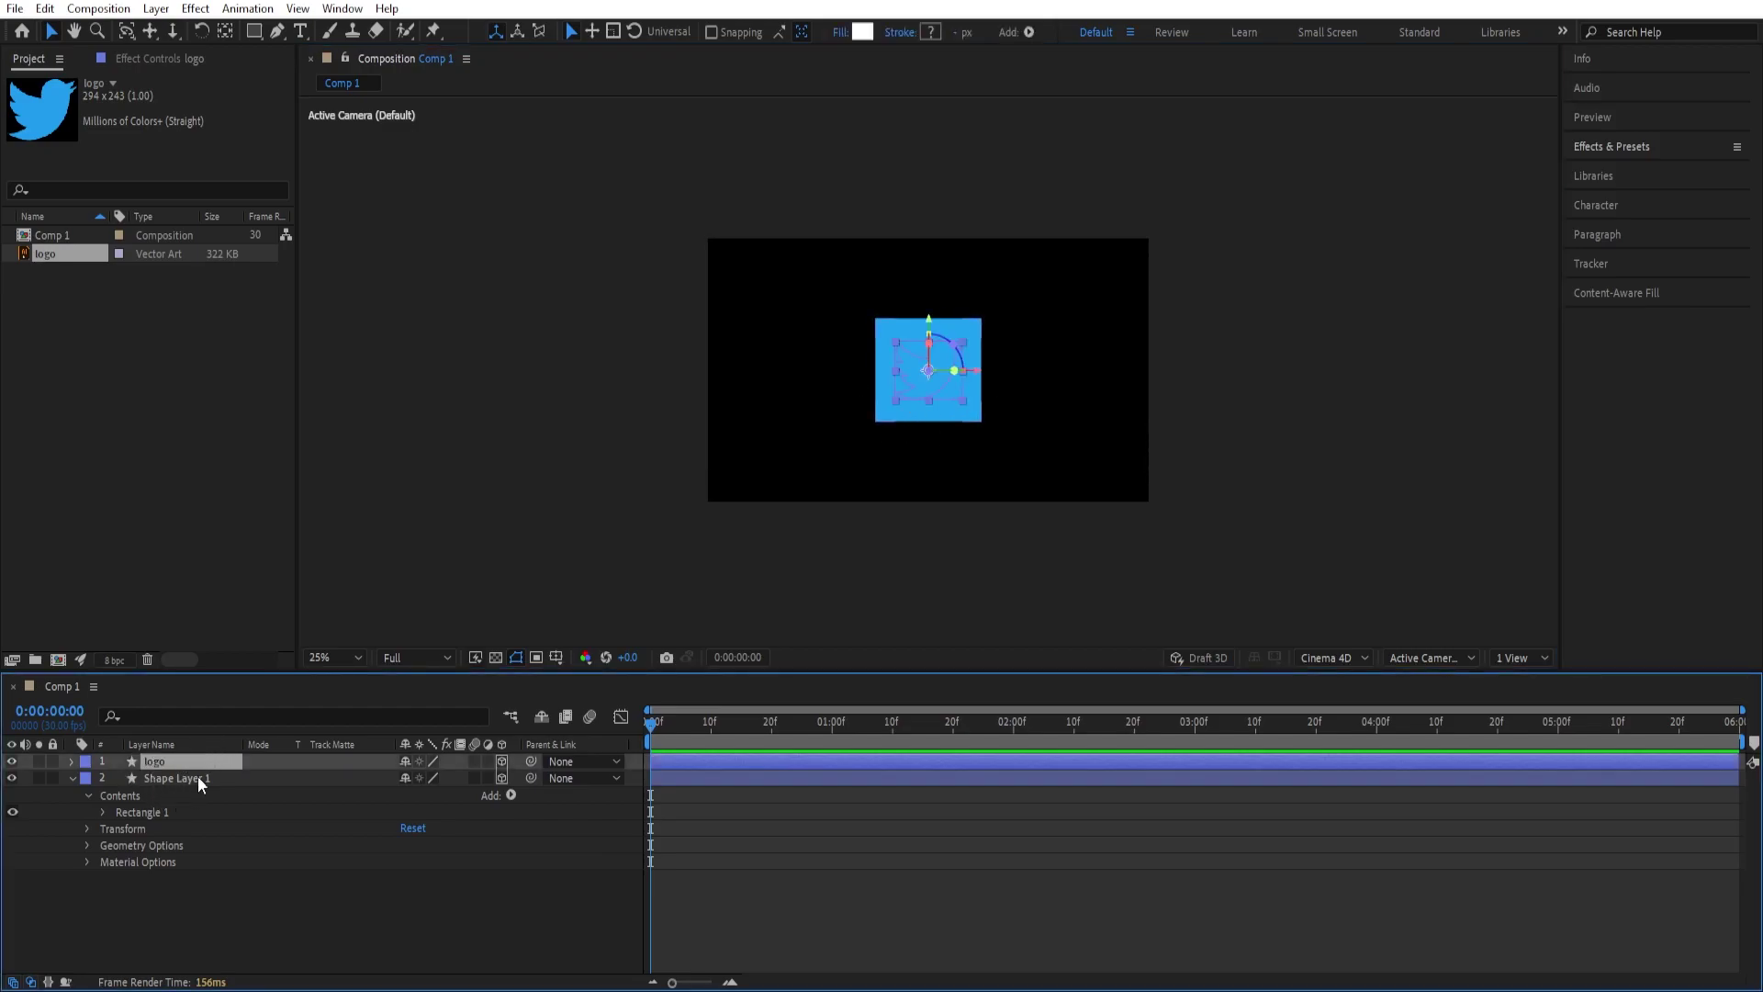
key("p")
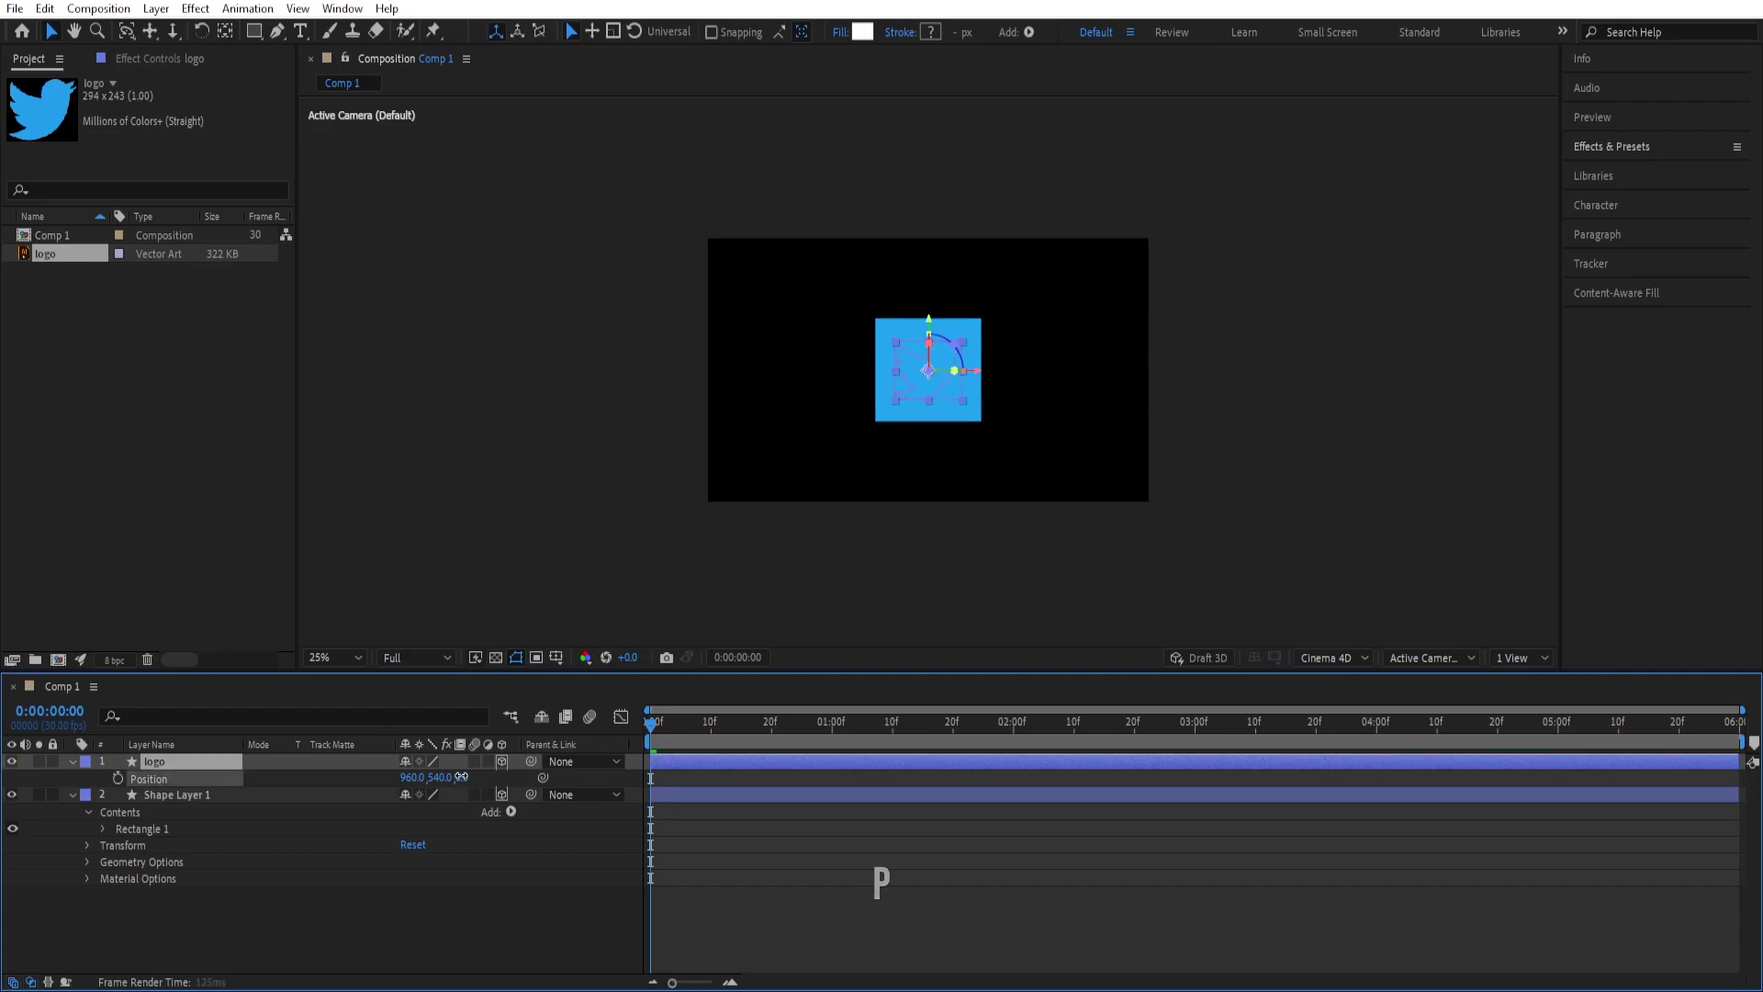
left_click_drag(458, 777, 455, 777)
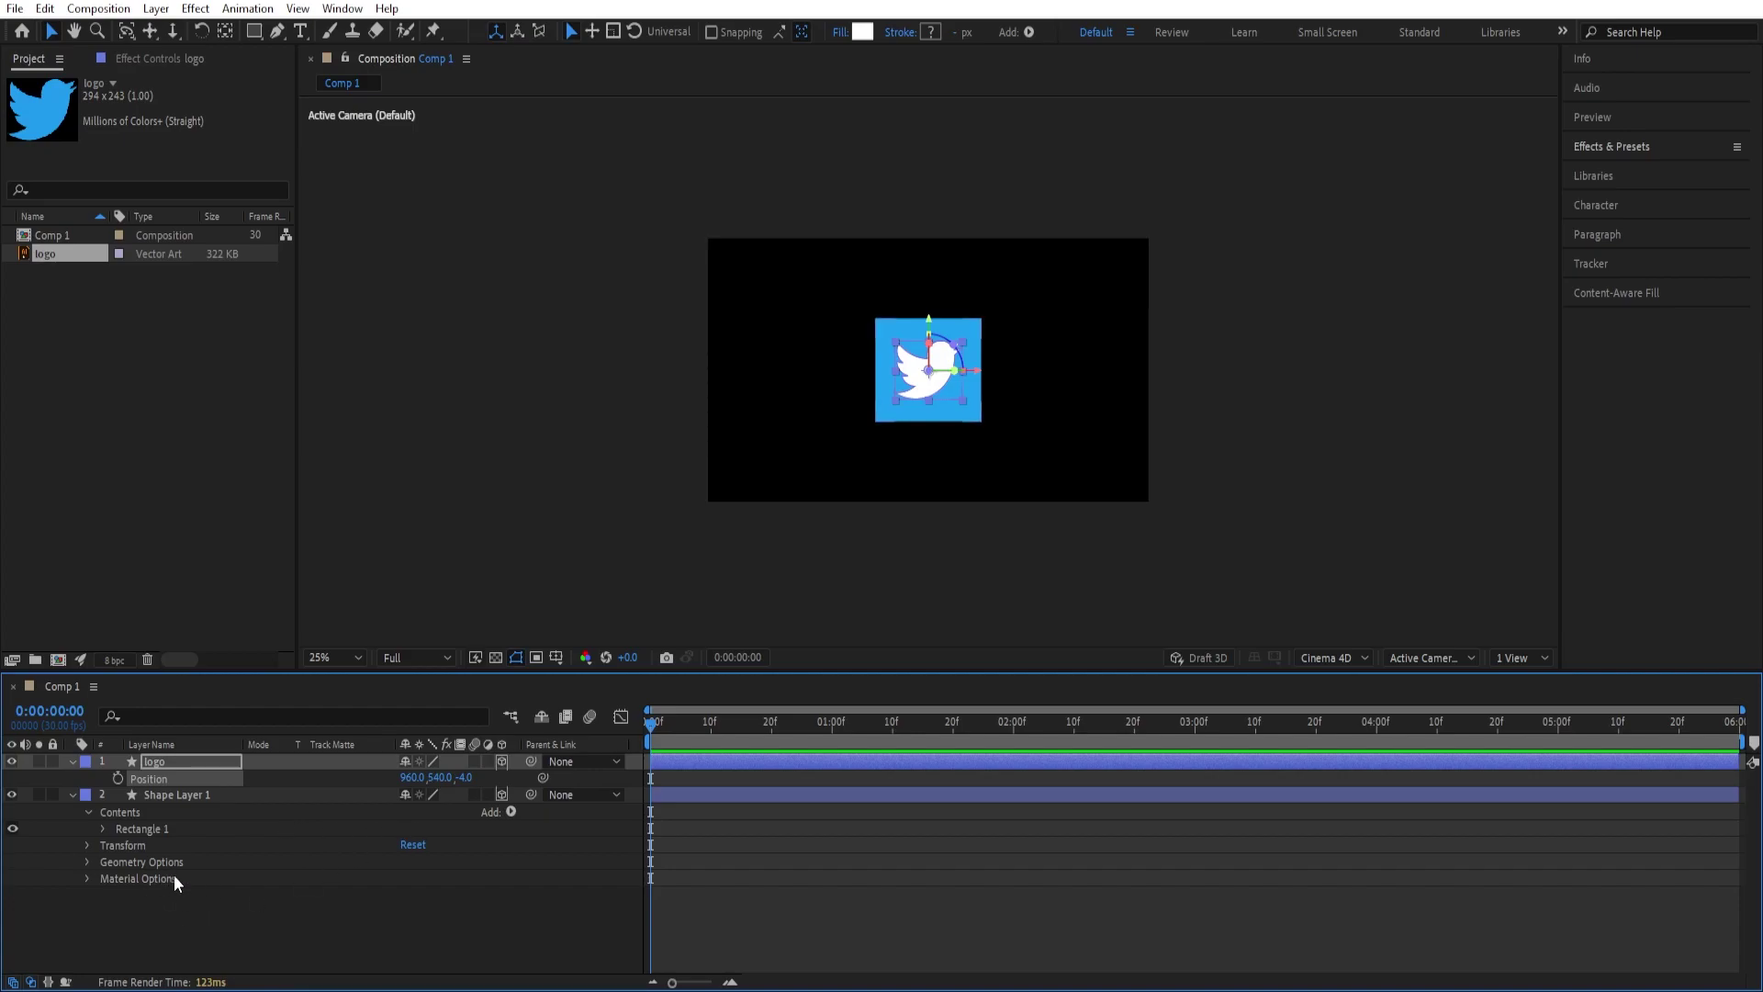
Try a Y Rotation on Shape Layer 1, then undo the test turn.
left_click(86, 866)
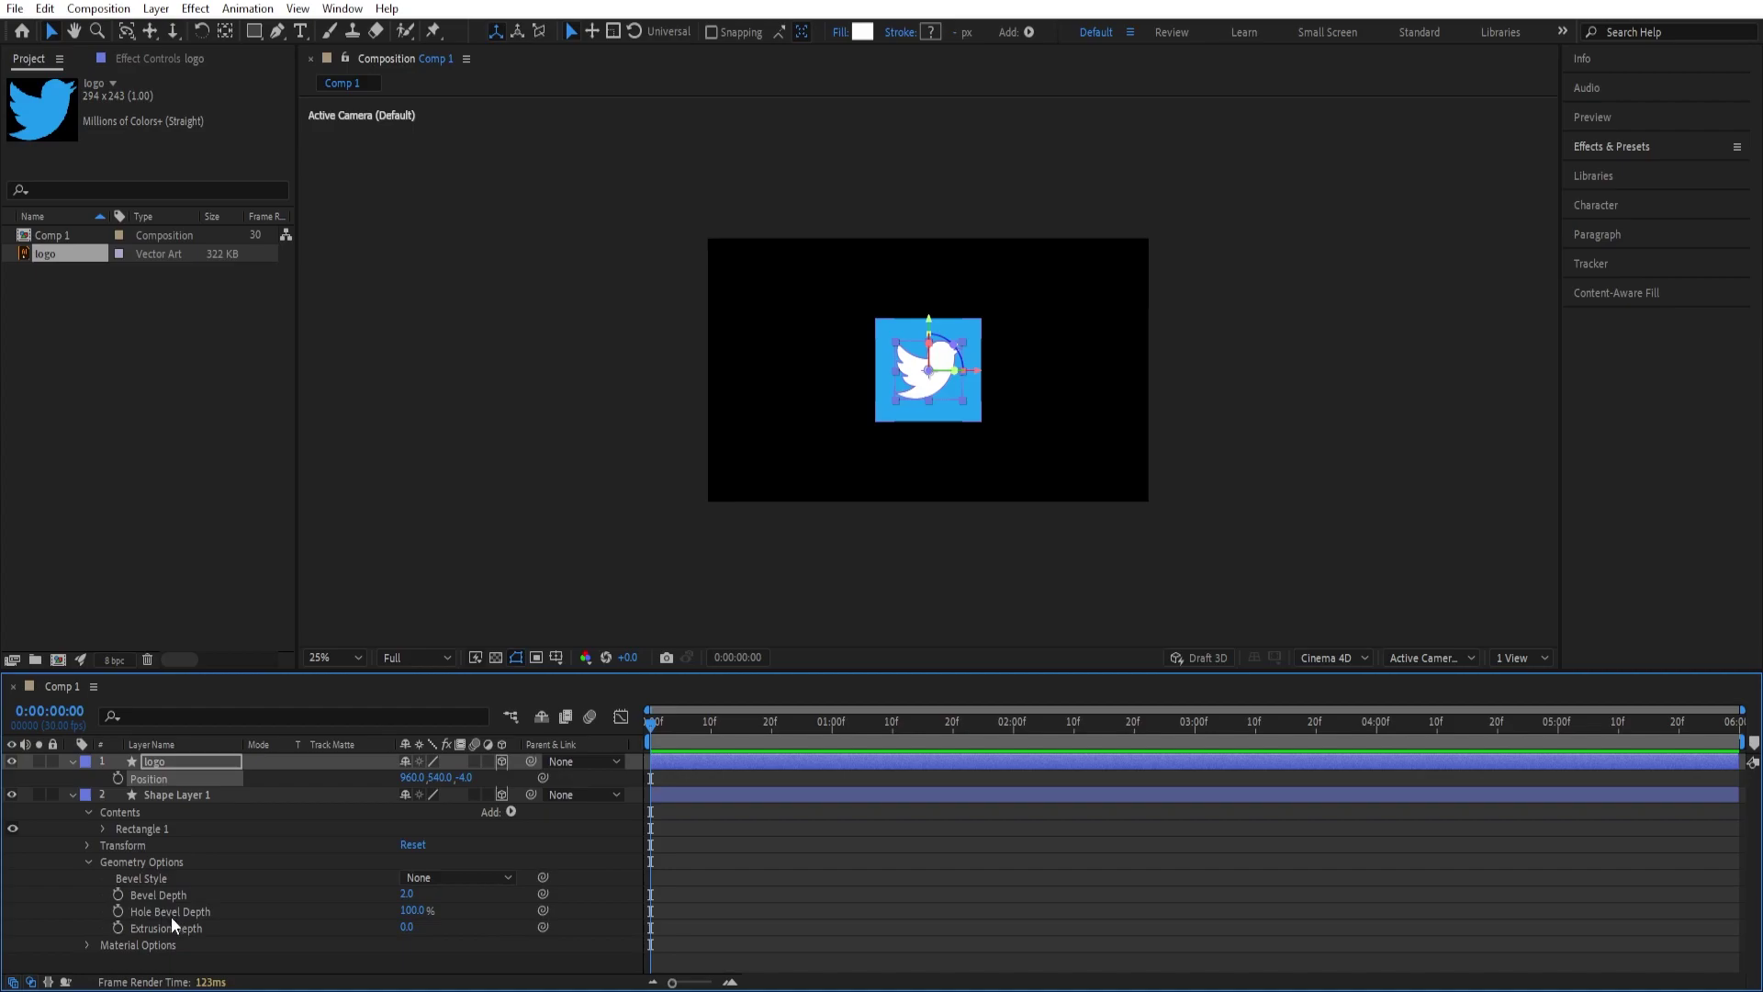
left_click(161, 795)
key("r")
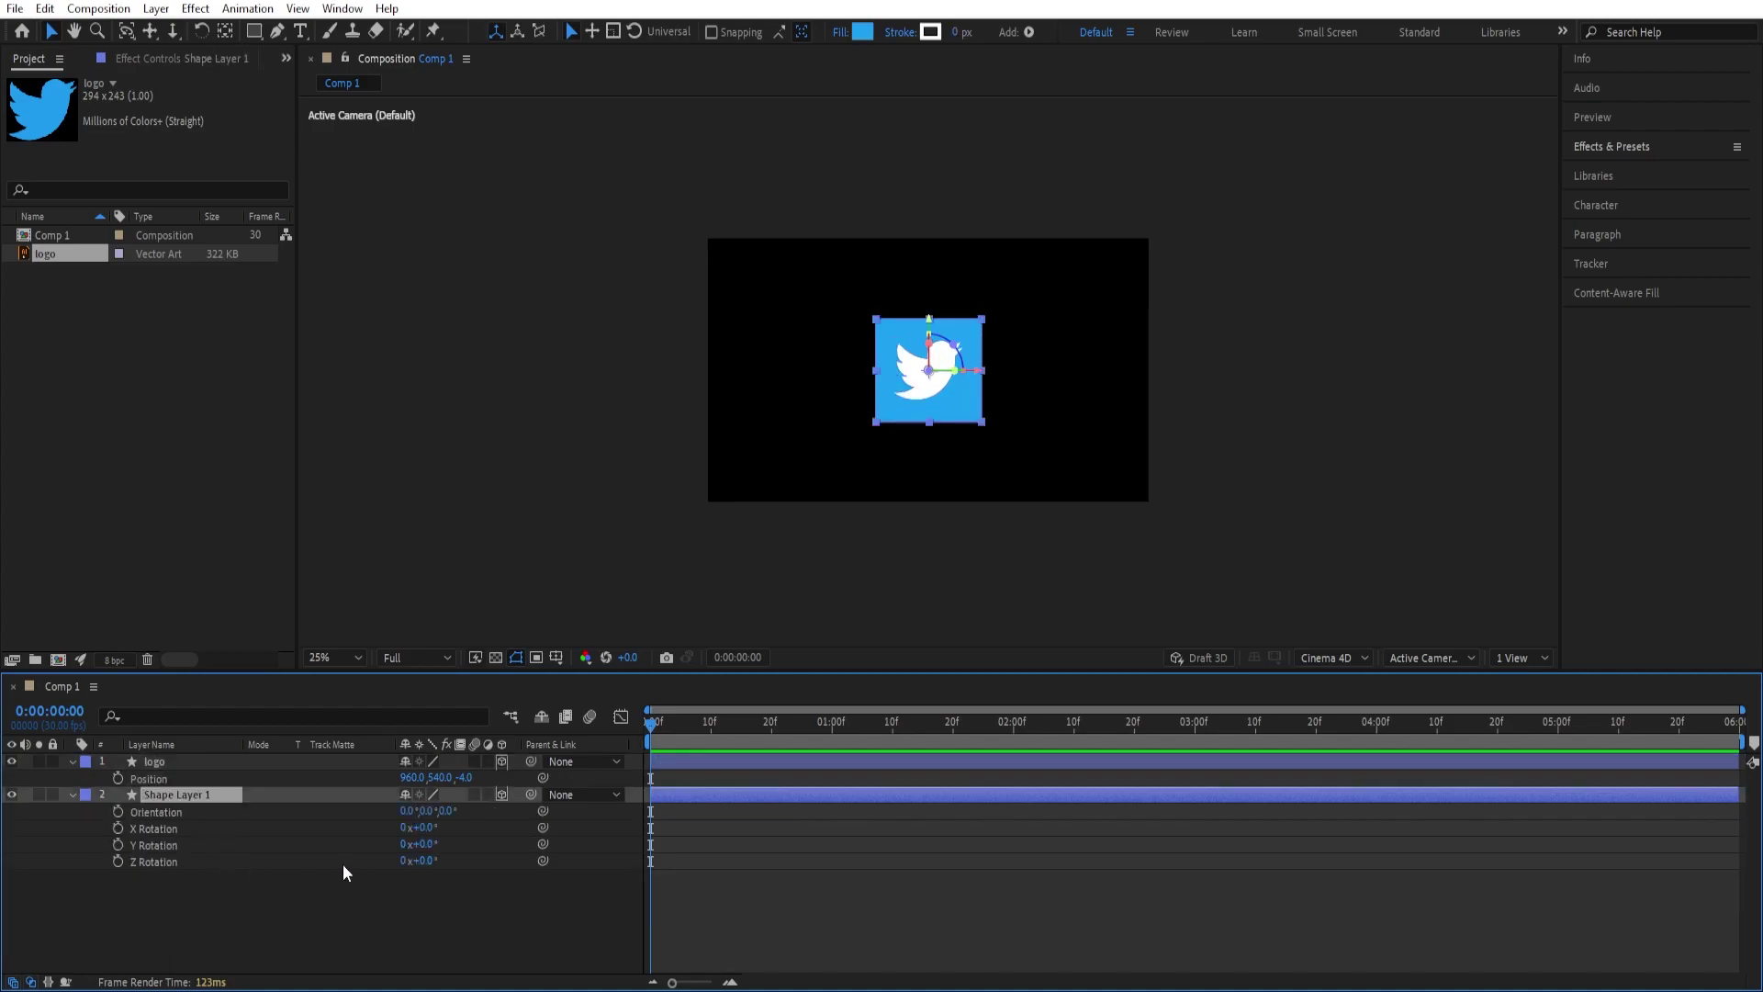
left_click_drag(406, 844, 482, 840)
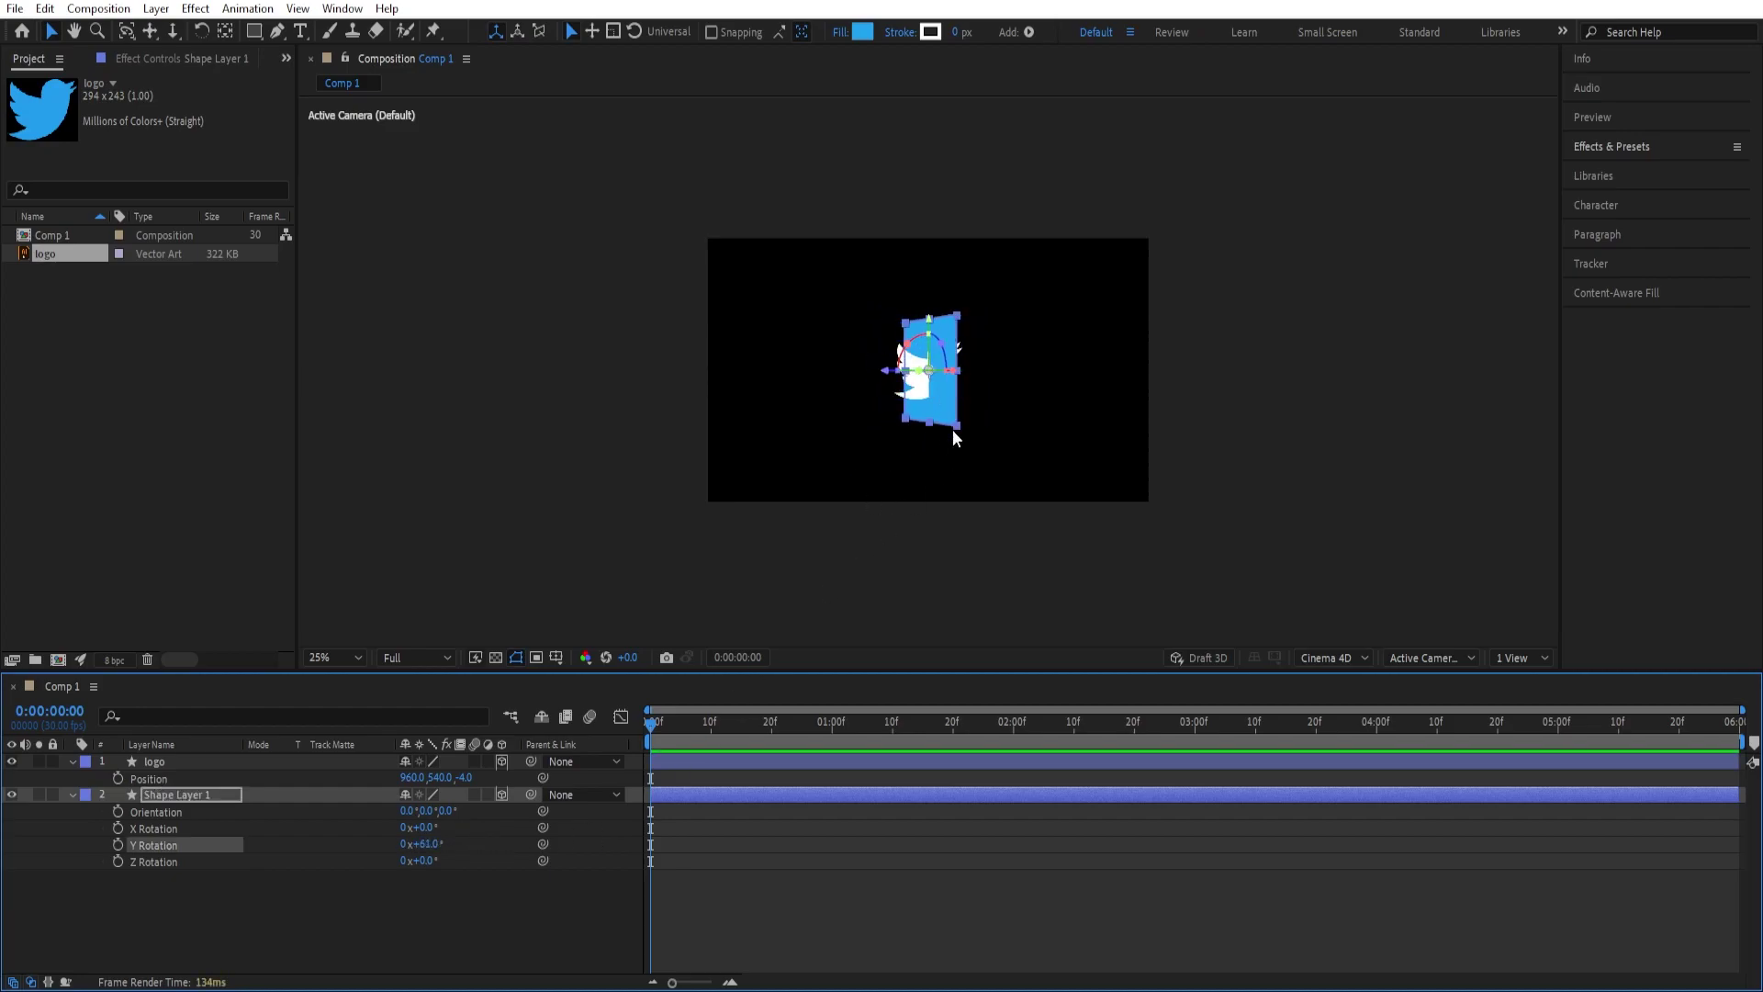
key("ctrl+z")
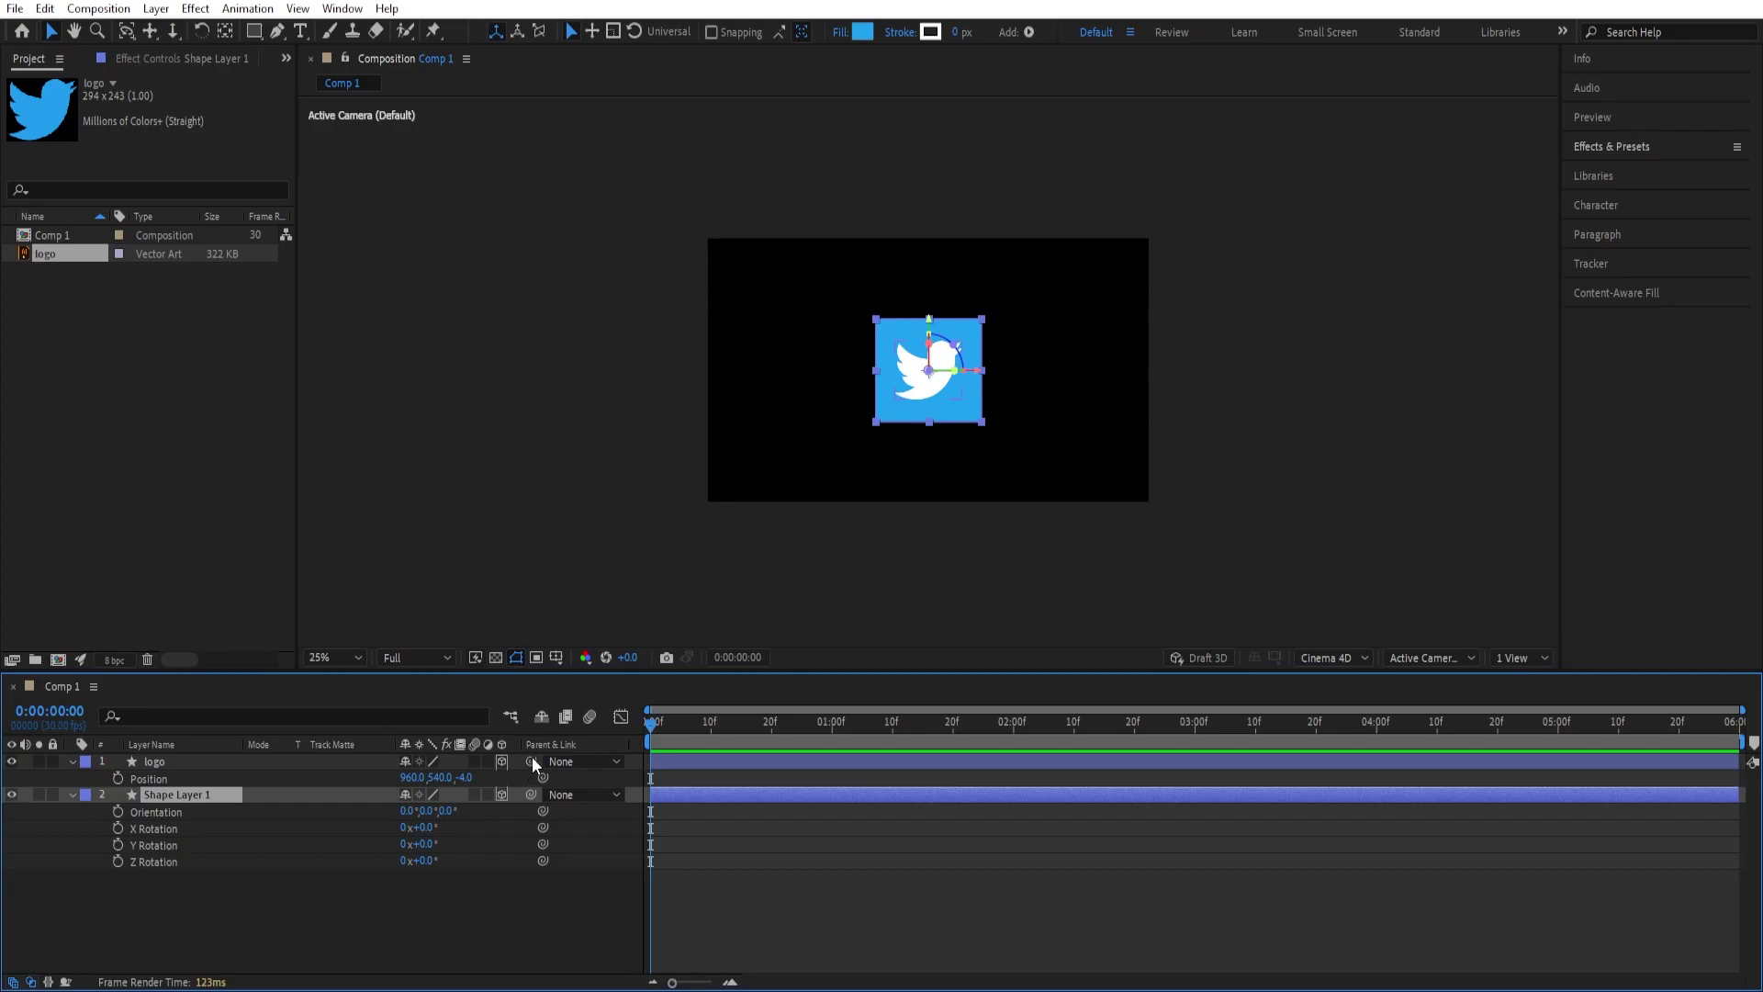
Parent the logo to Shape Layer 1 and turn the tile to 57° Y Rotation.
left_click_drag(533, 758, 185, 793)
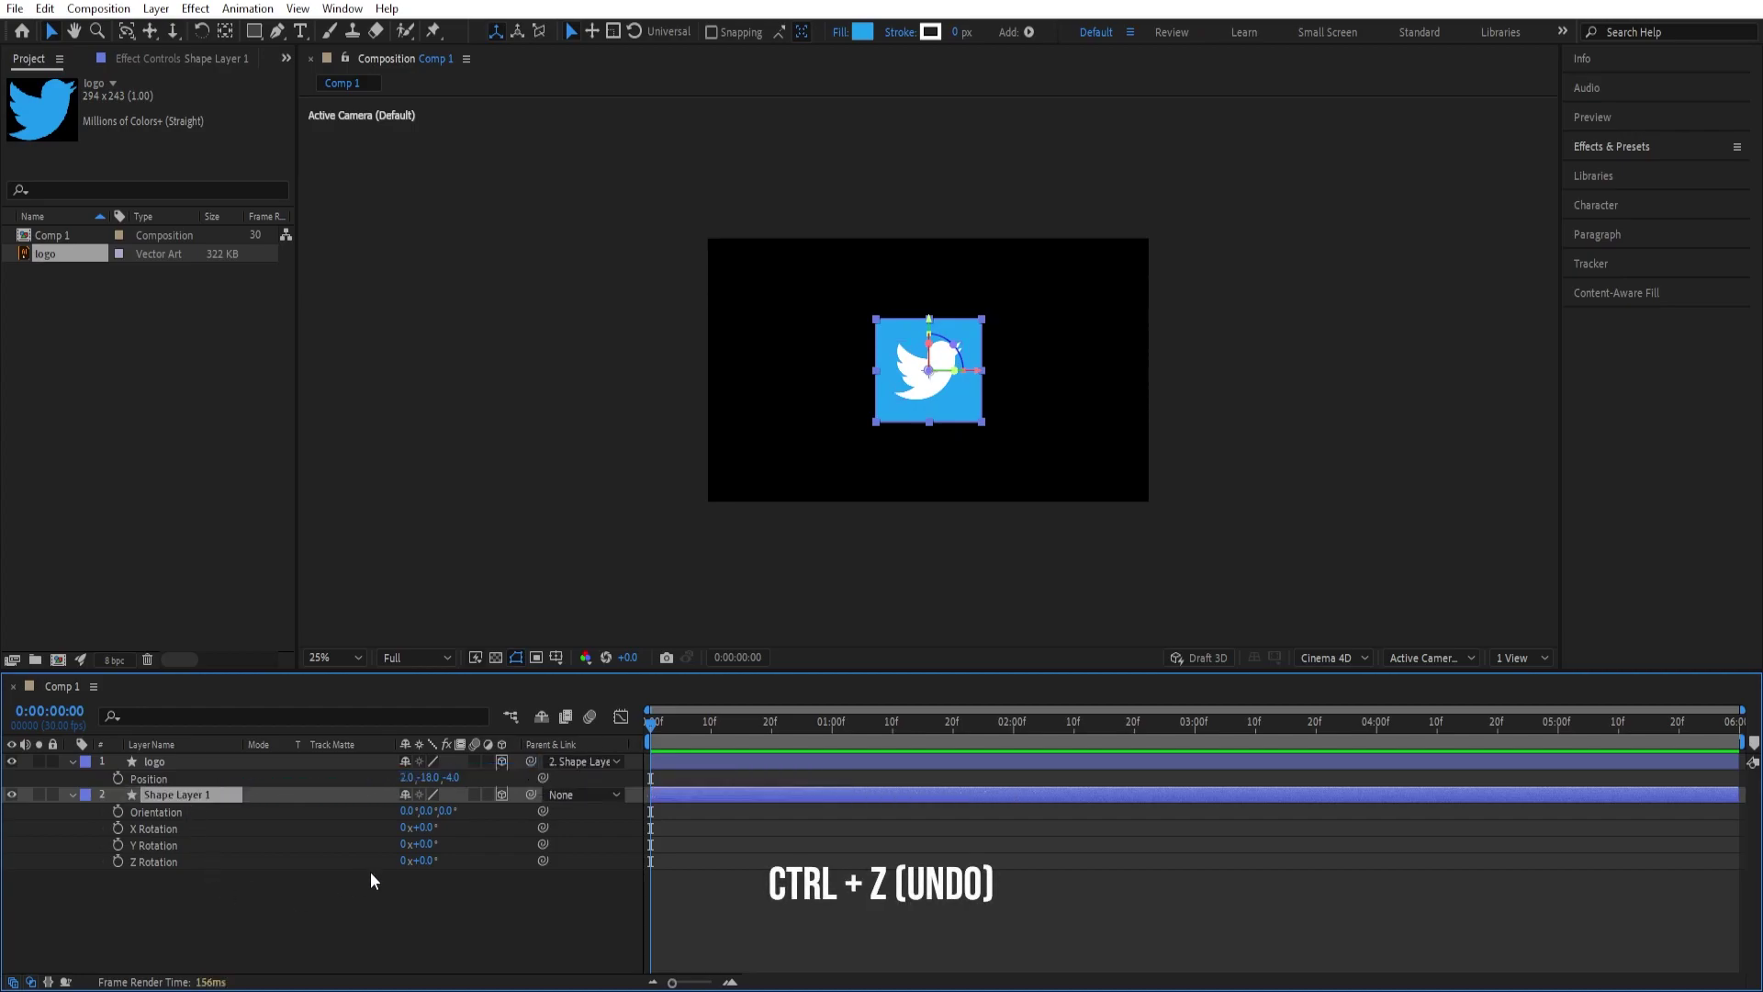
left_click_drag(428, 844, 476, 841)
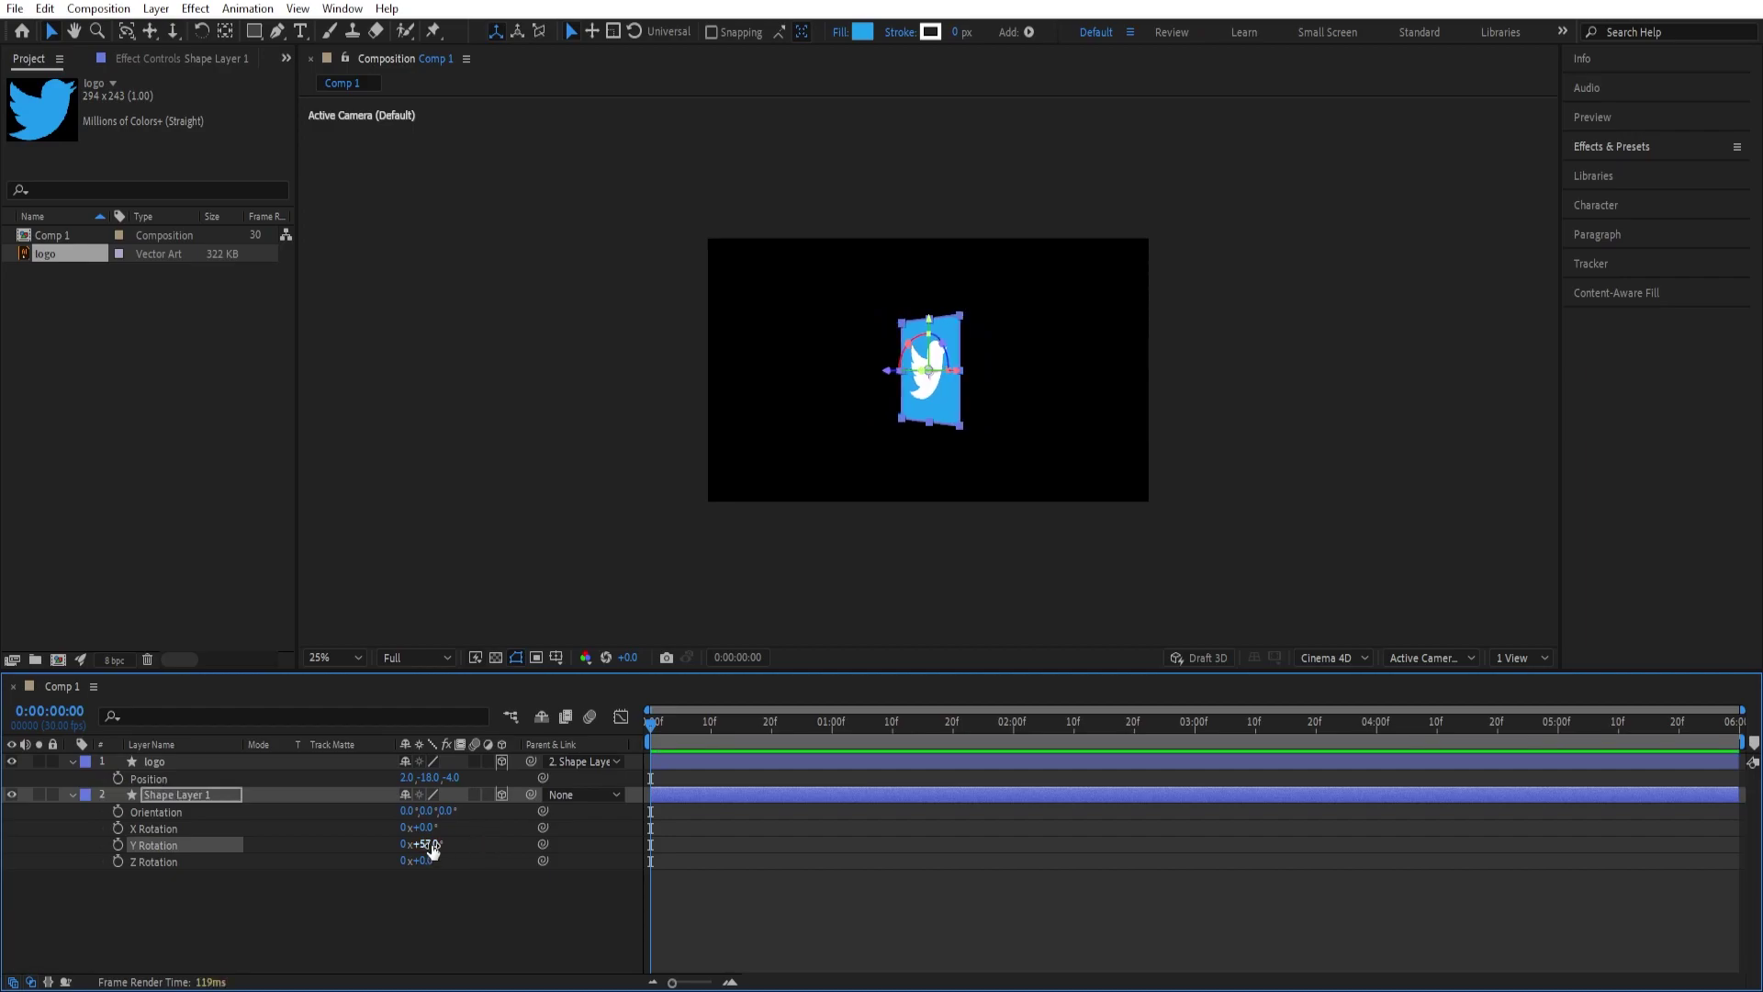
left_click(72, 810)
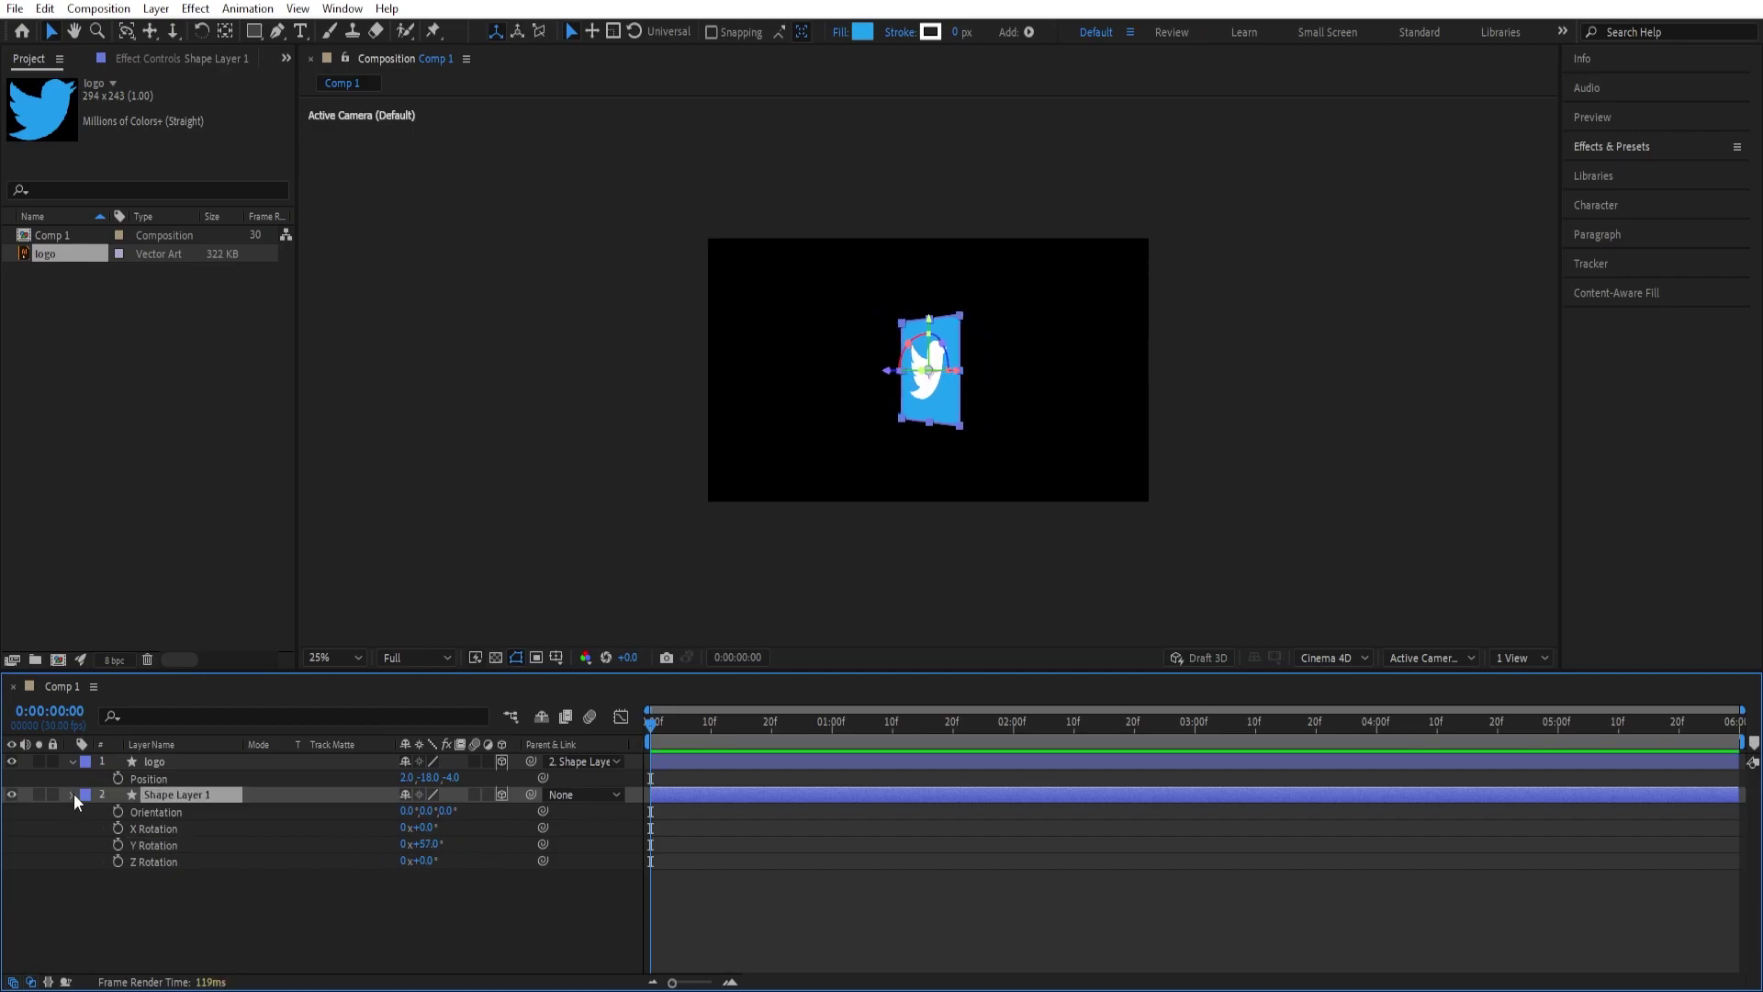
left_click(73, 793)
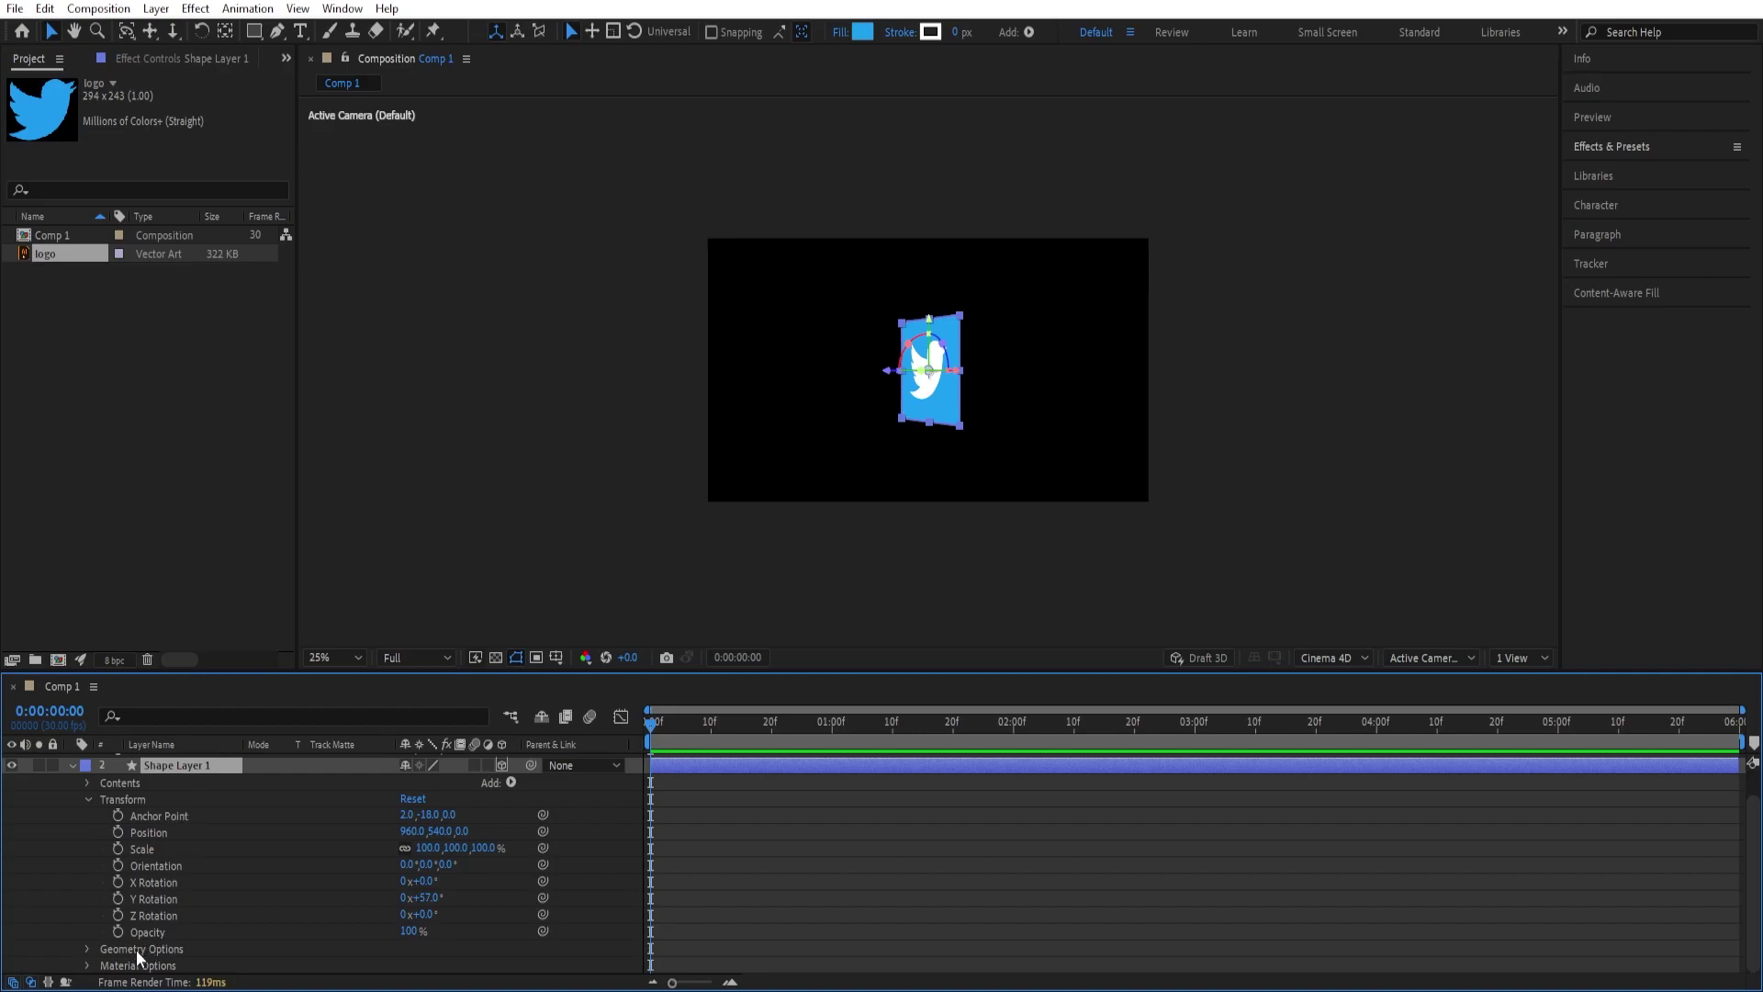
Set Shape Layer 1's Extrusion Depth to 80 and zoom the viewer to 50%.
left_click(88, 950)
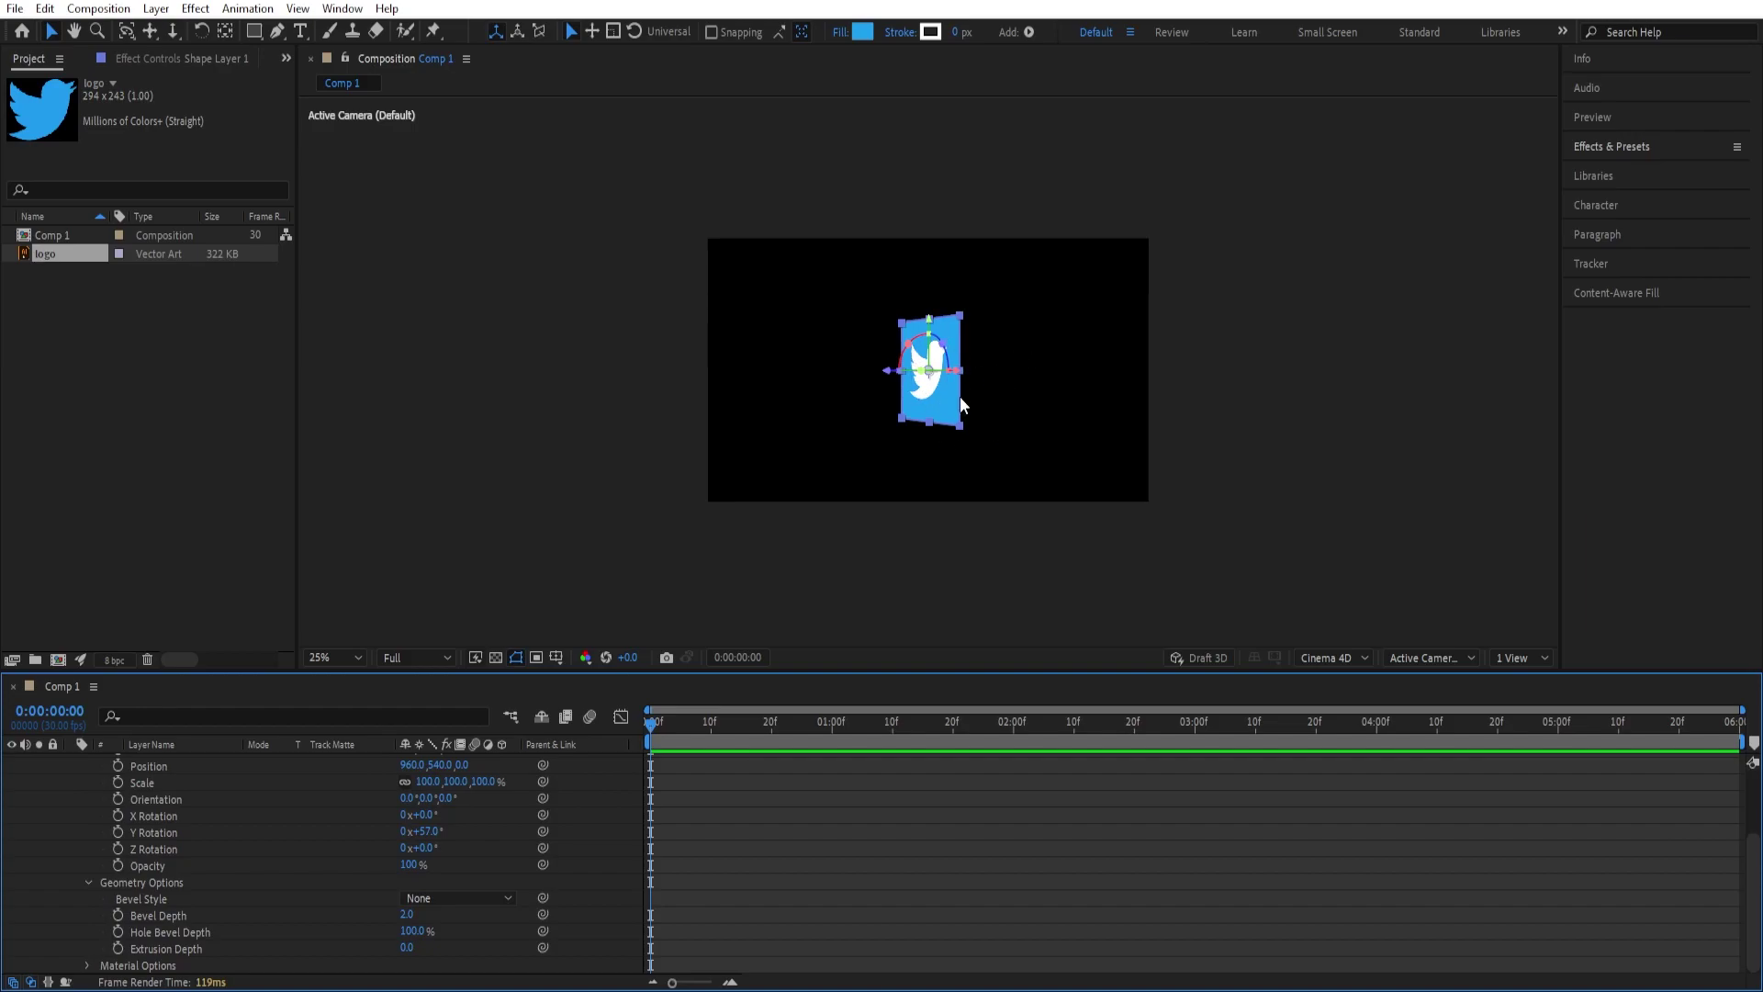
left_click(409, 949)
type("80")
key("Return")
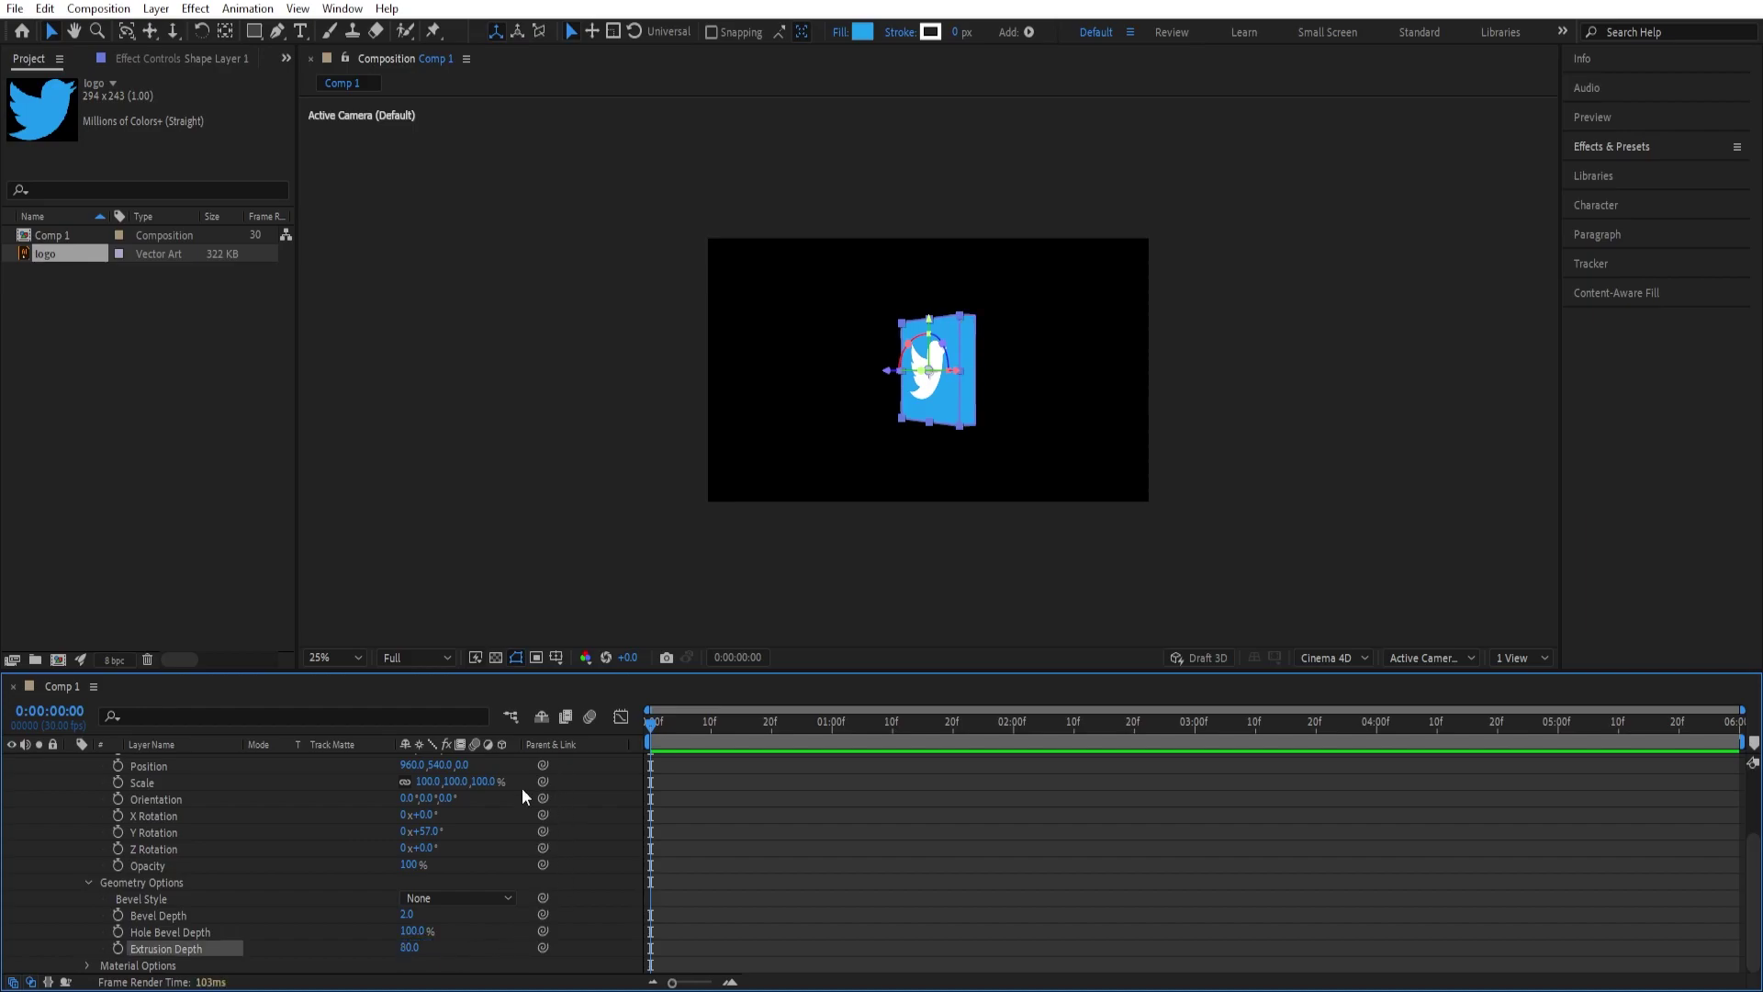
key("period")
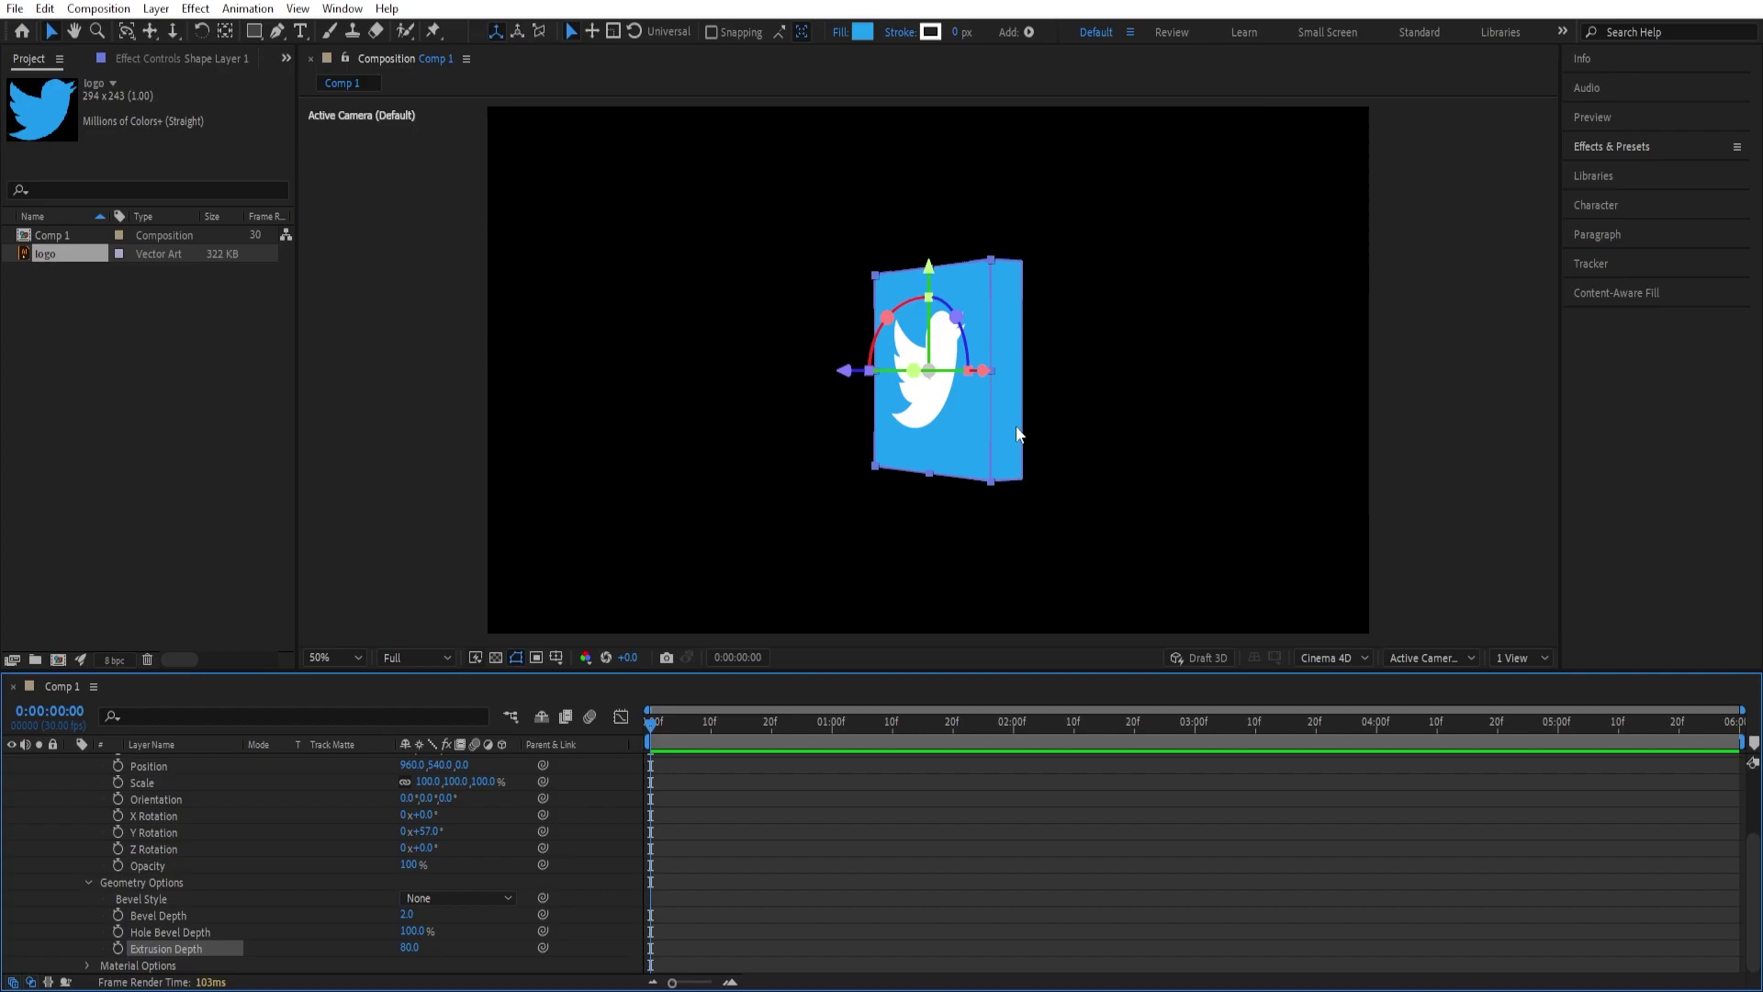
Add an empty group to Shape Layer 1's contents.
scroll(302, 844, "up", 3)
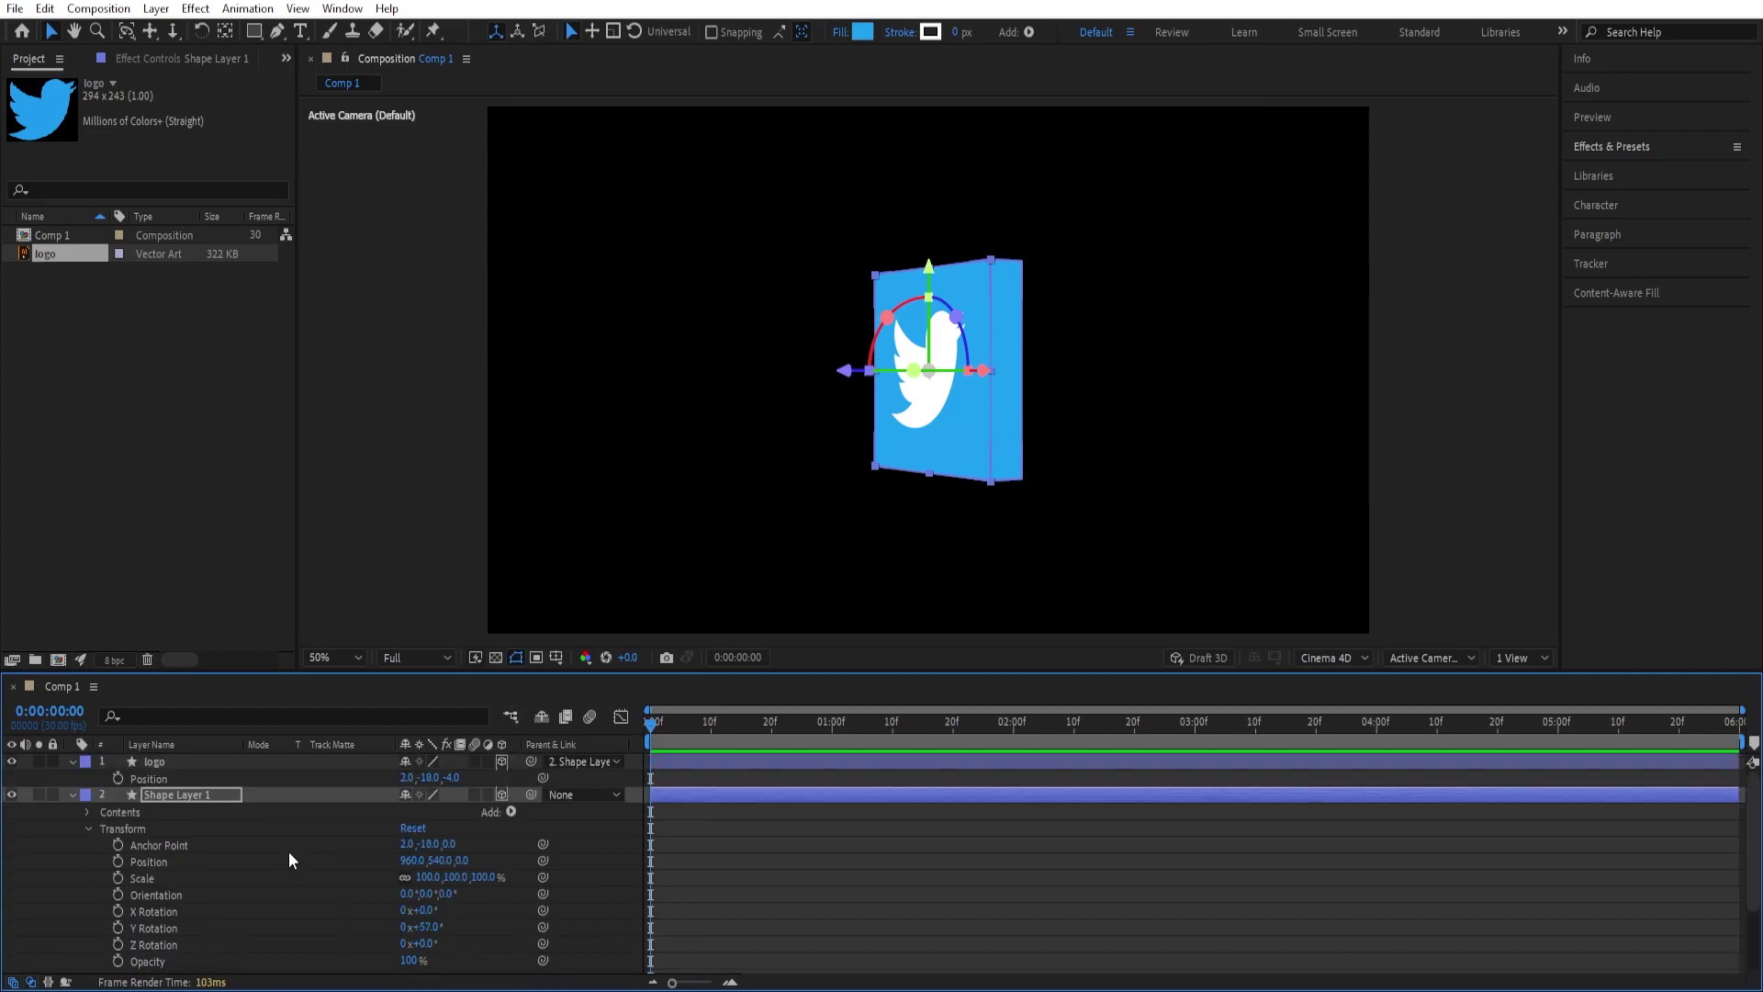
left_click(511, 812)
left_click(289, 791)
left_click(512, 812)
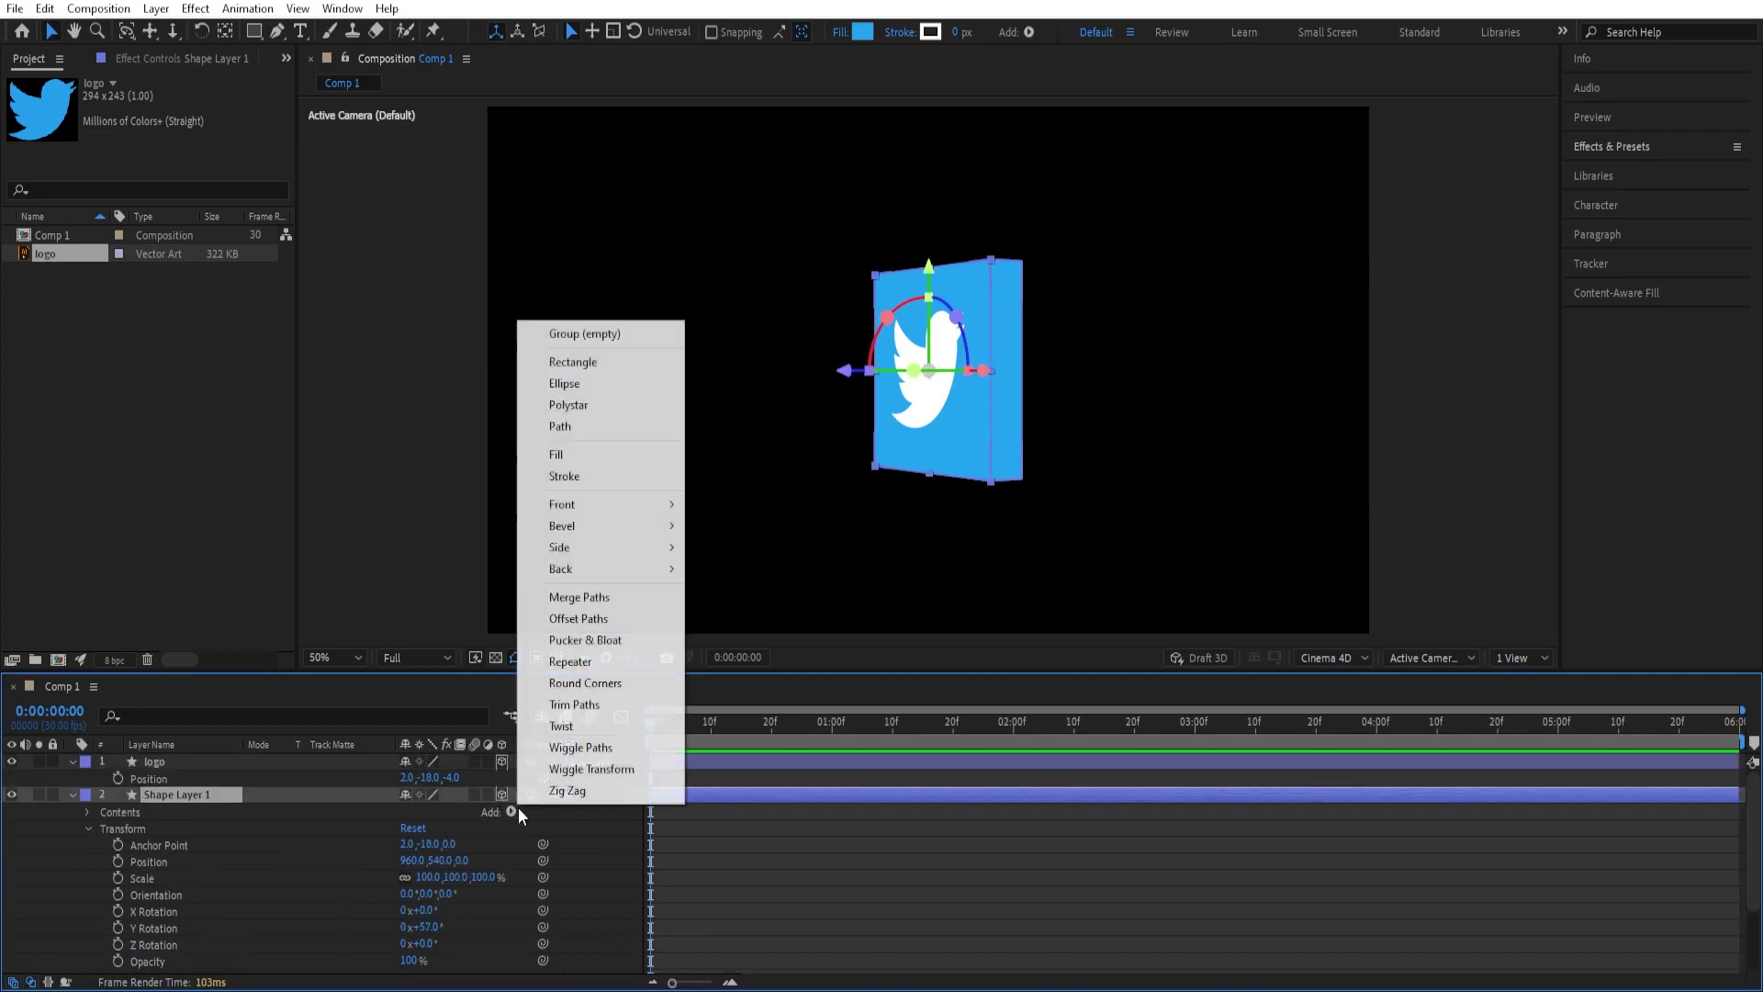
left_click(609, 335)
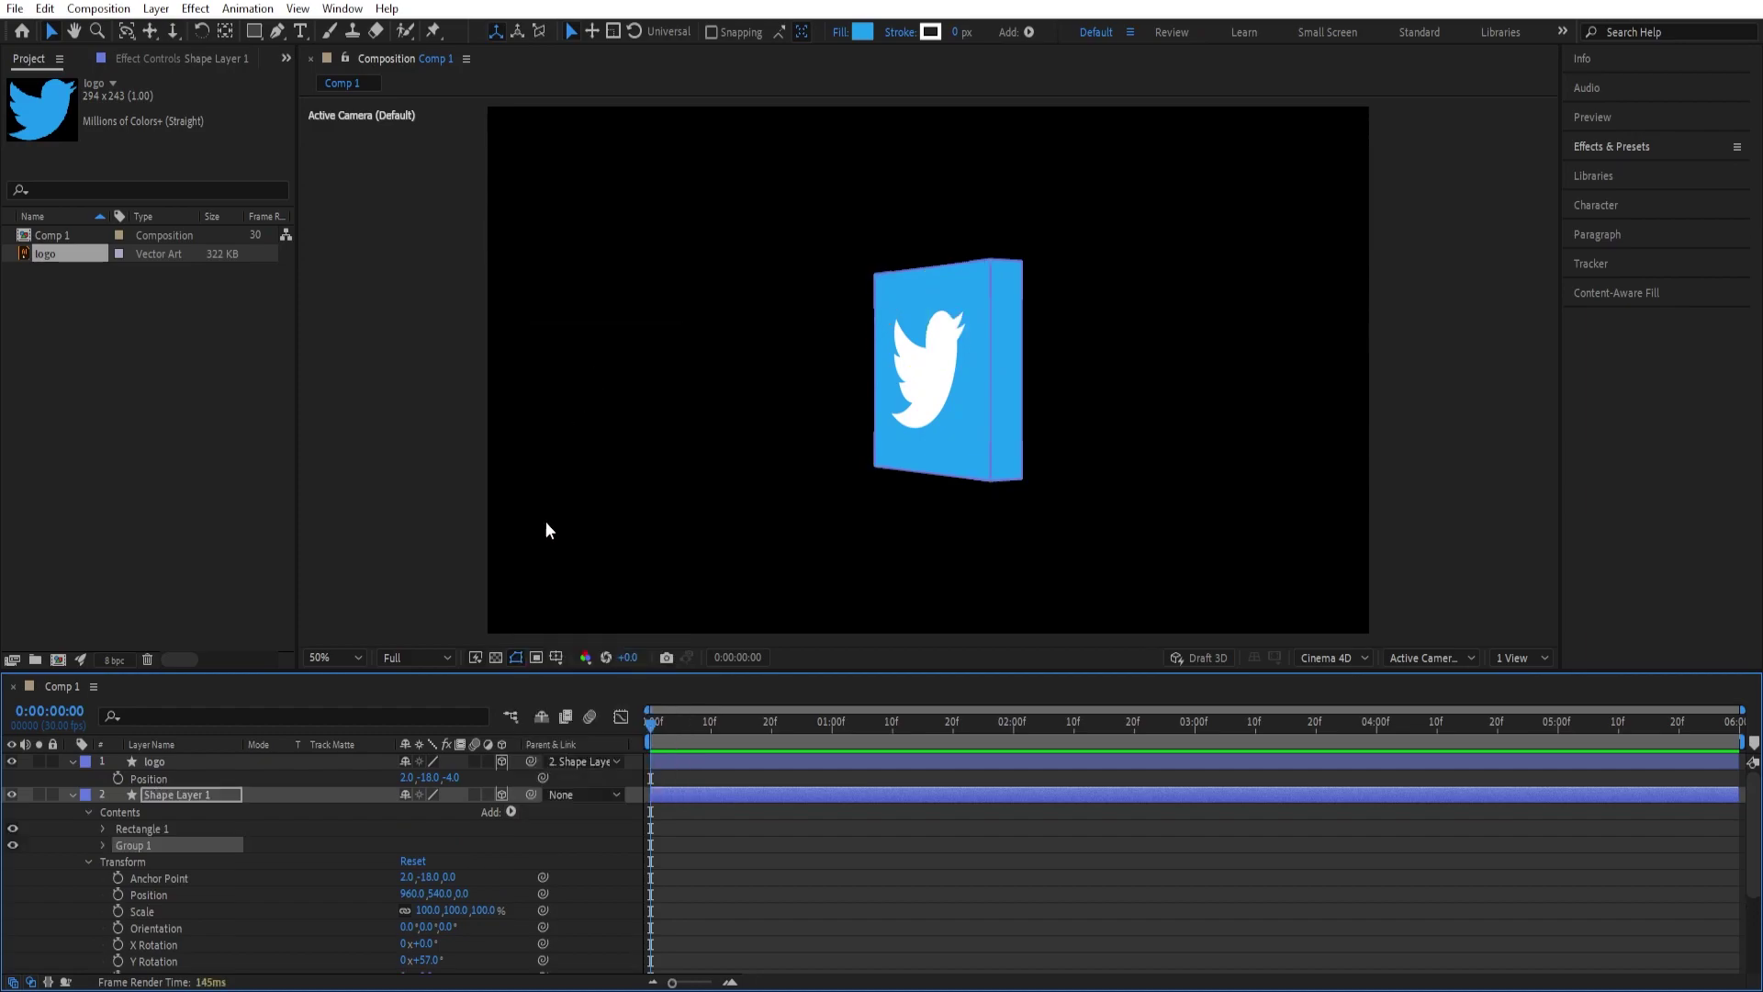
Add a Side Color to Rectangle 1, sample the logo blue, and darken it to navy 083855.
left_click(157, 828)
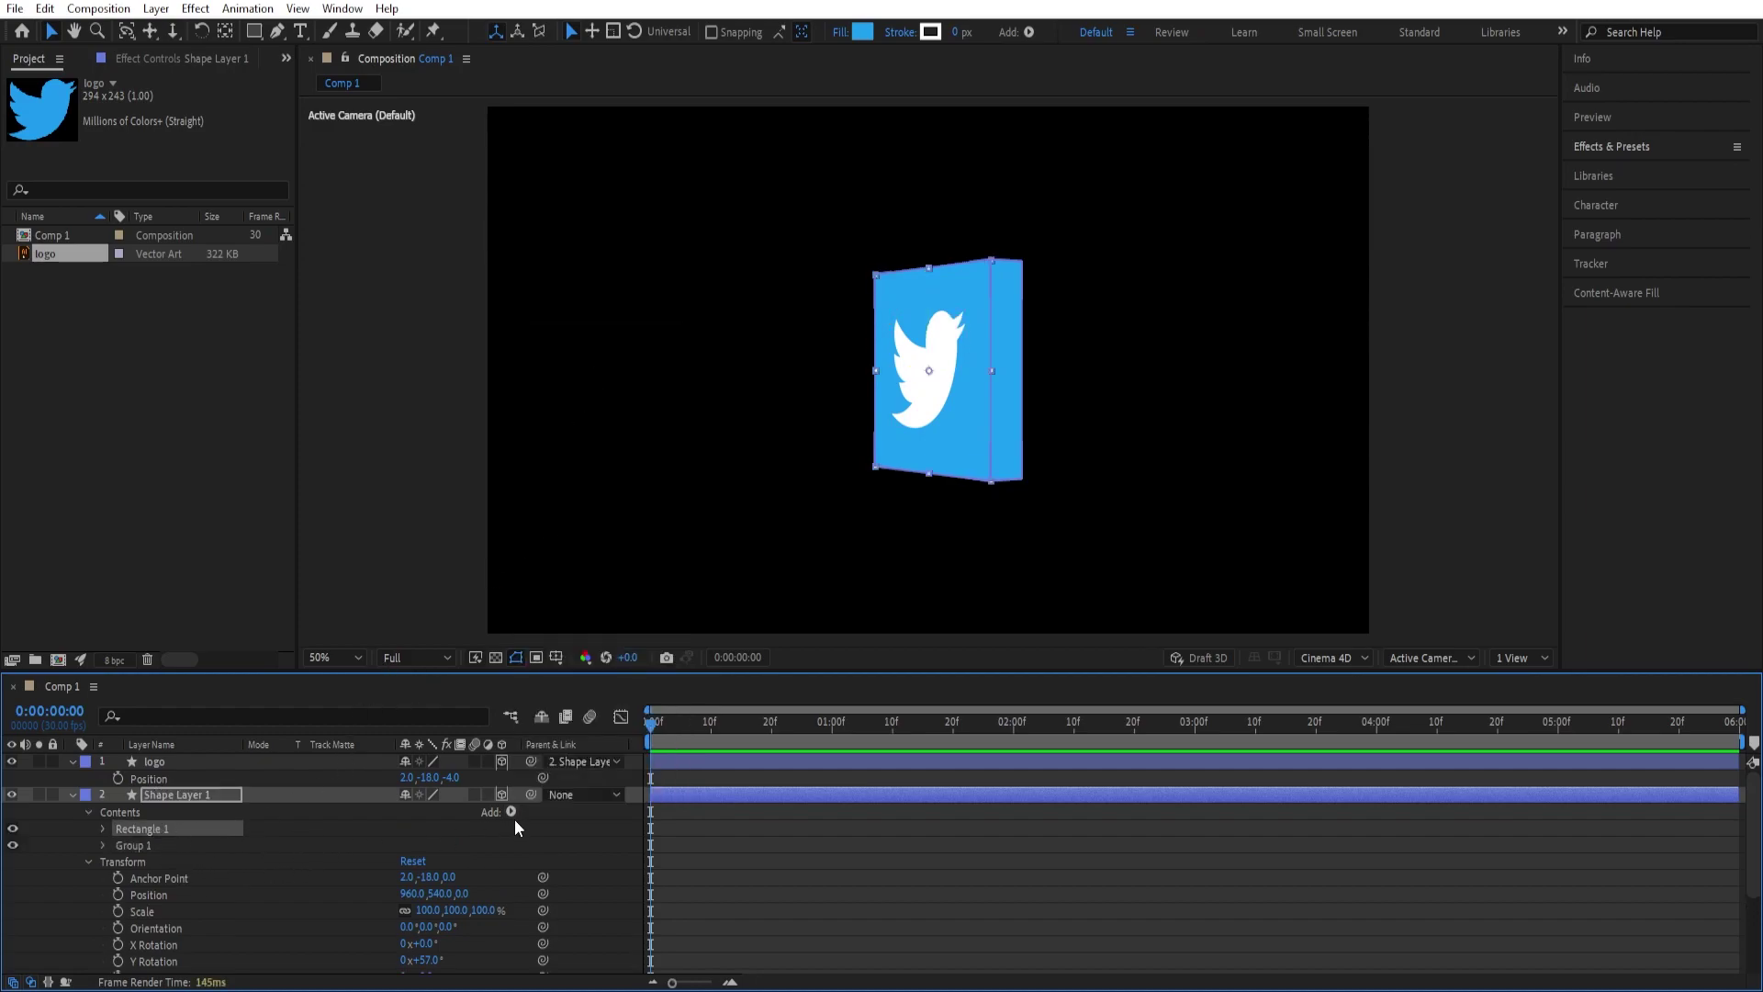
left_click(511, 814)
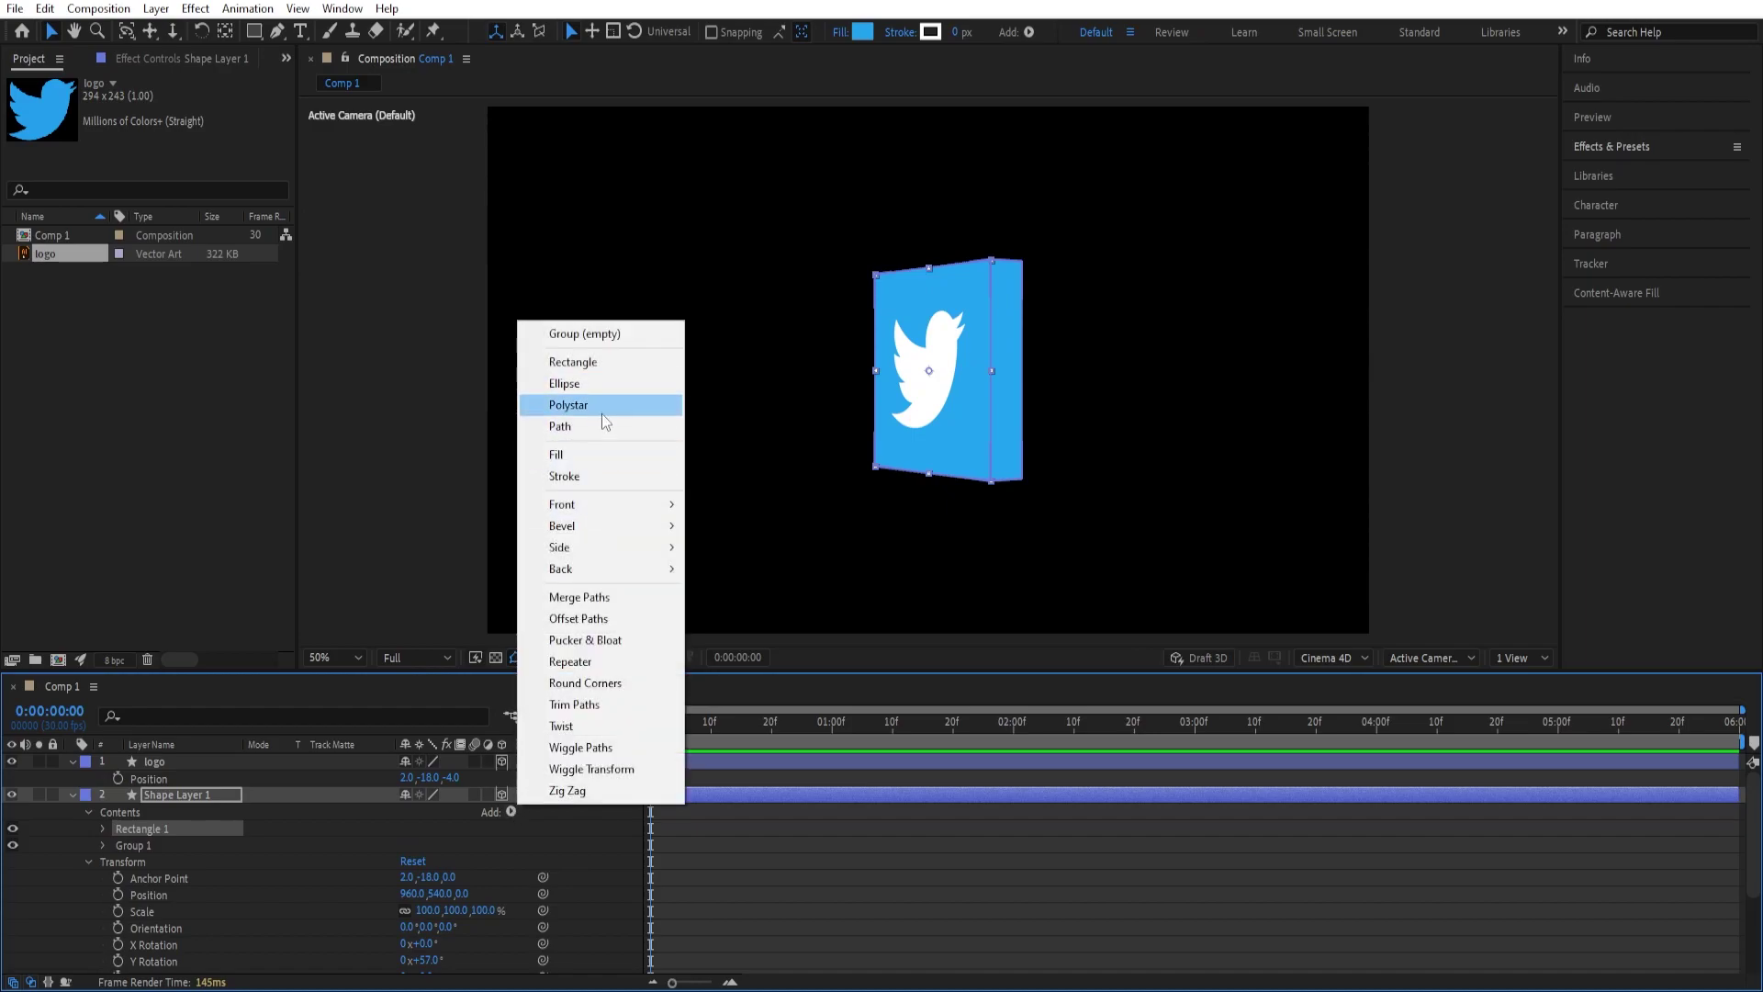
mouse_move(597, 548)
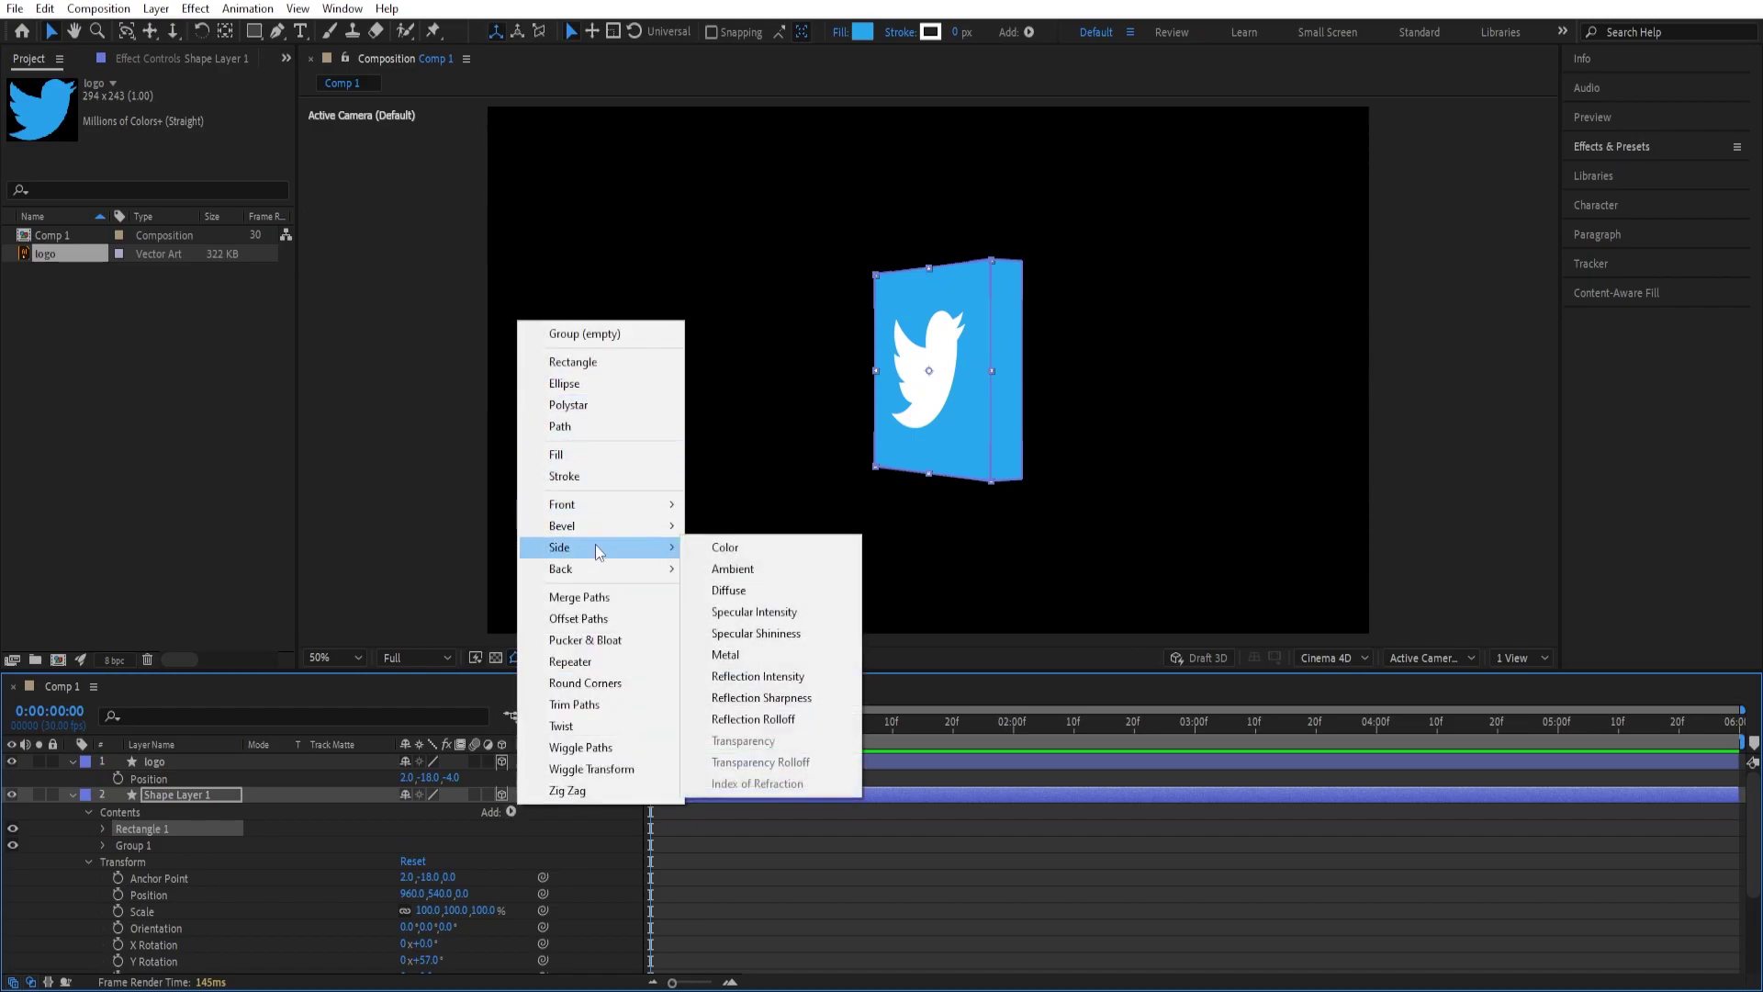
left_click(762, 549)
left_click(434, 928)
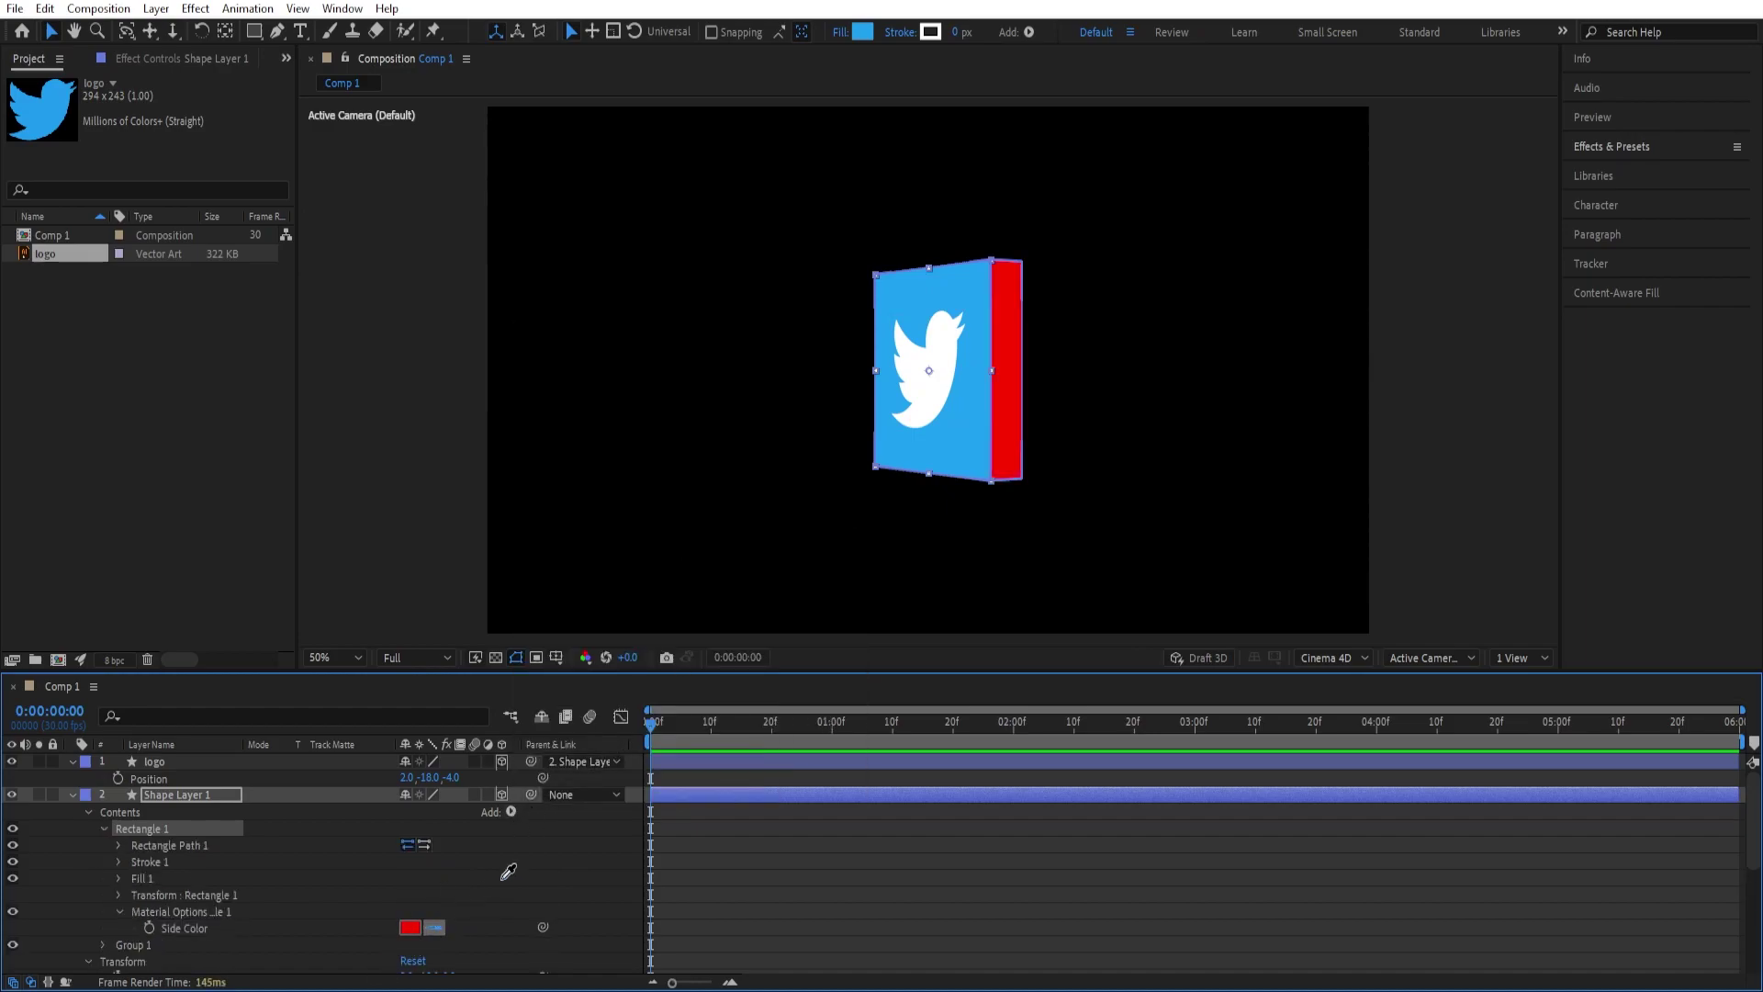
left_click(965, 420)
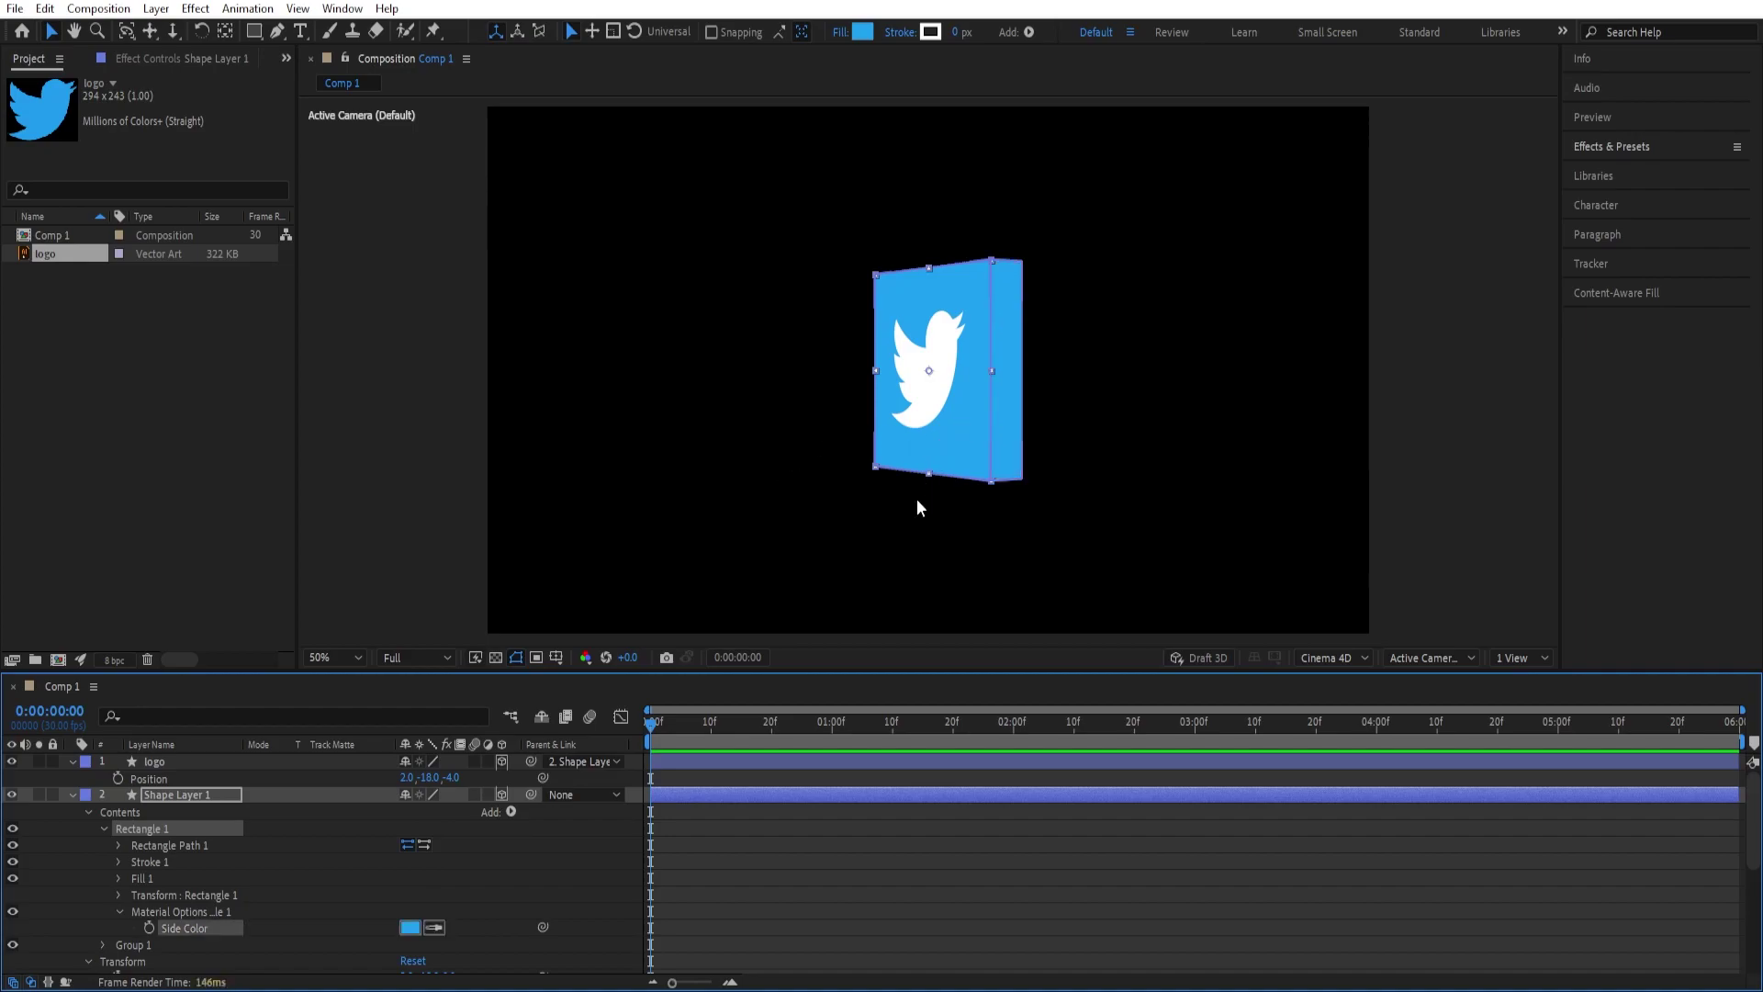
left_click(412, 927)
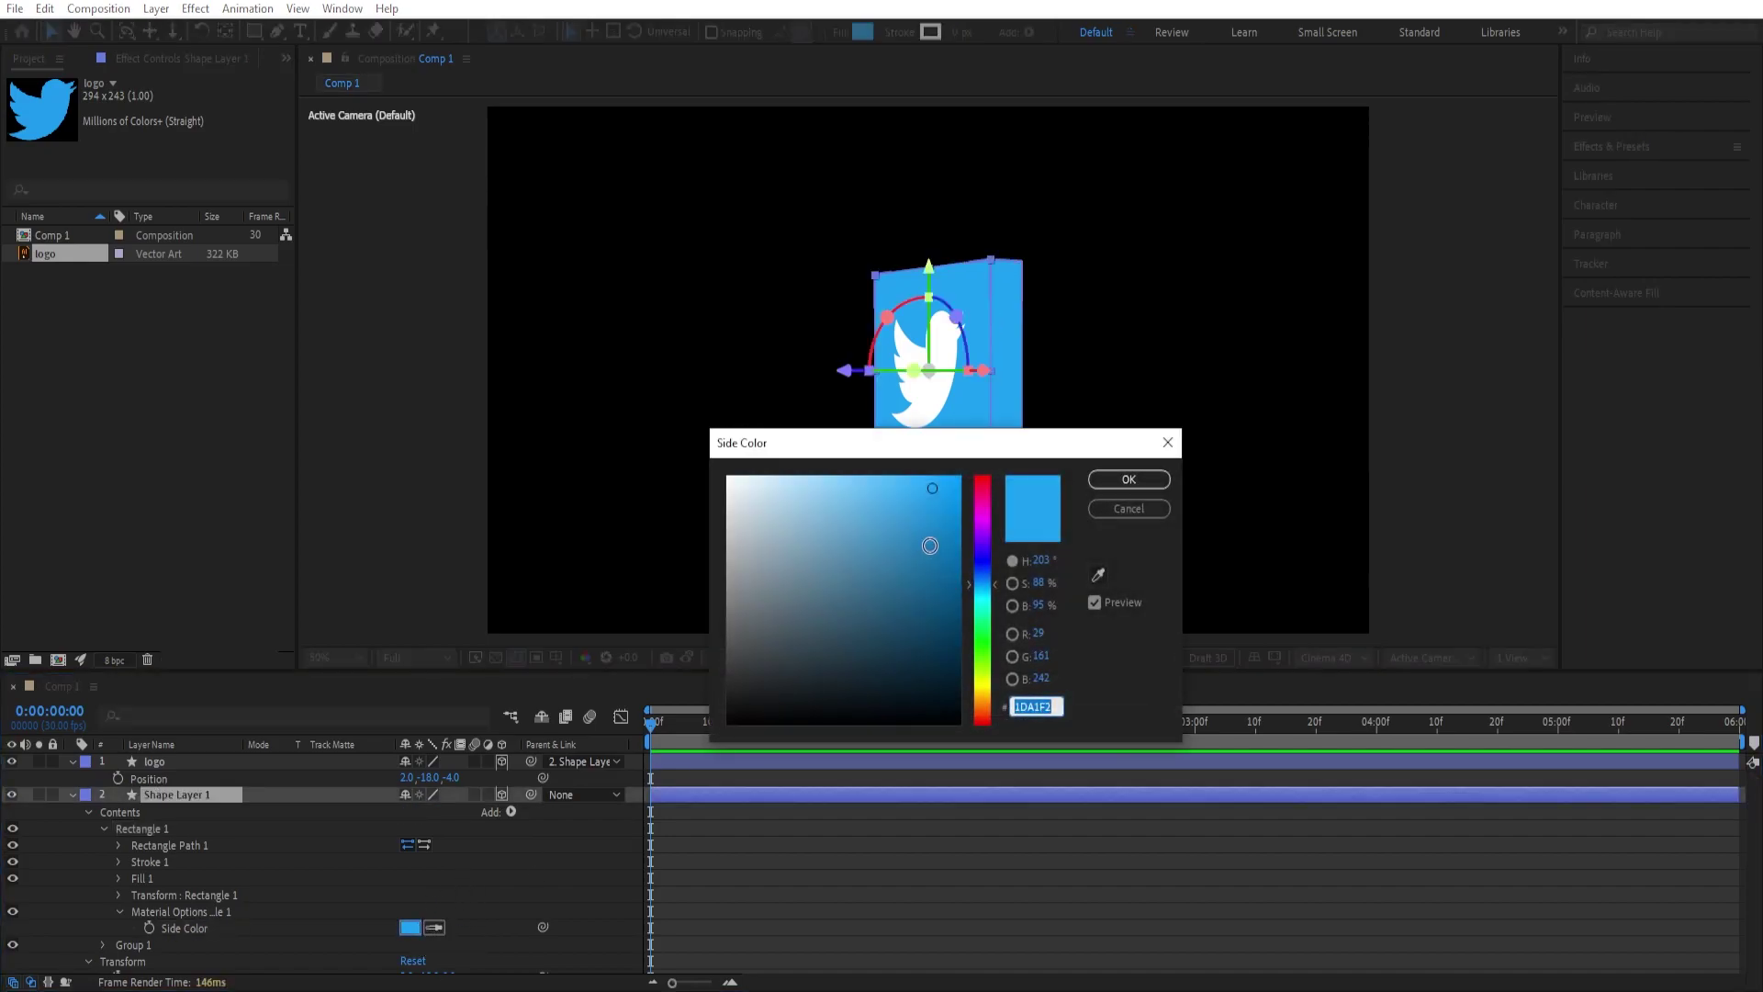
left_click_drag(931, 545, 933, 649)
left_click(1129, 479)
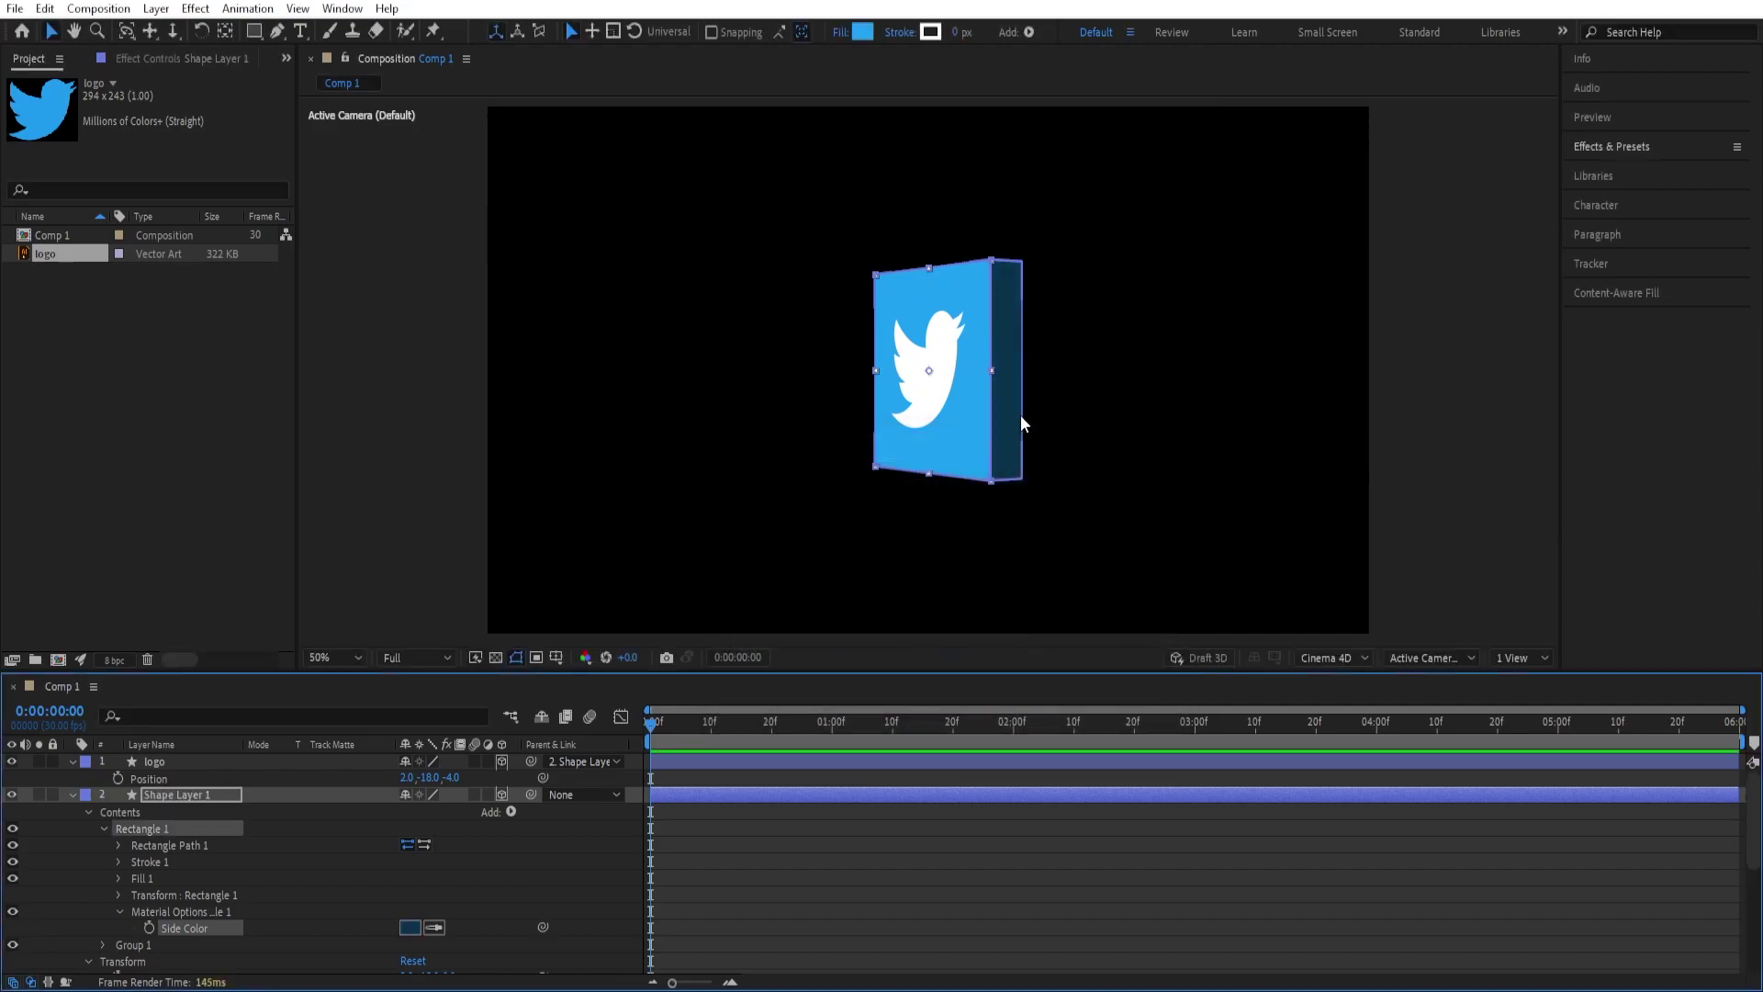
scroll(975, 397, "up", 2)
Add an empty group to the logo layer's contents.
left_click(202, 763)
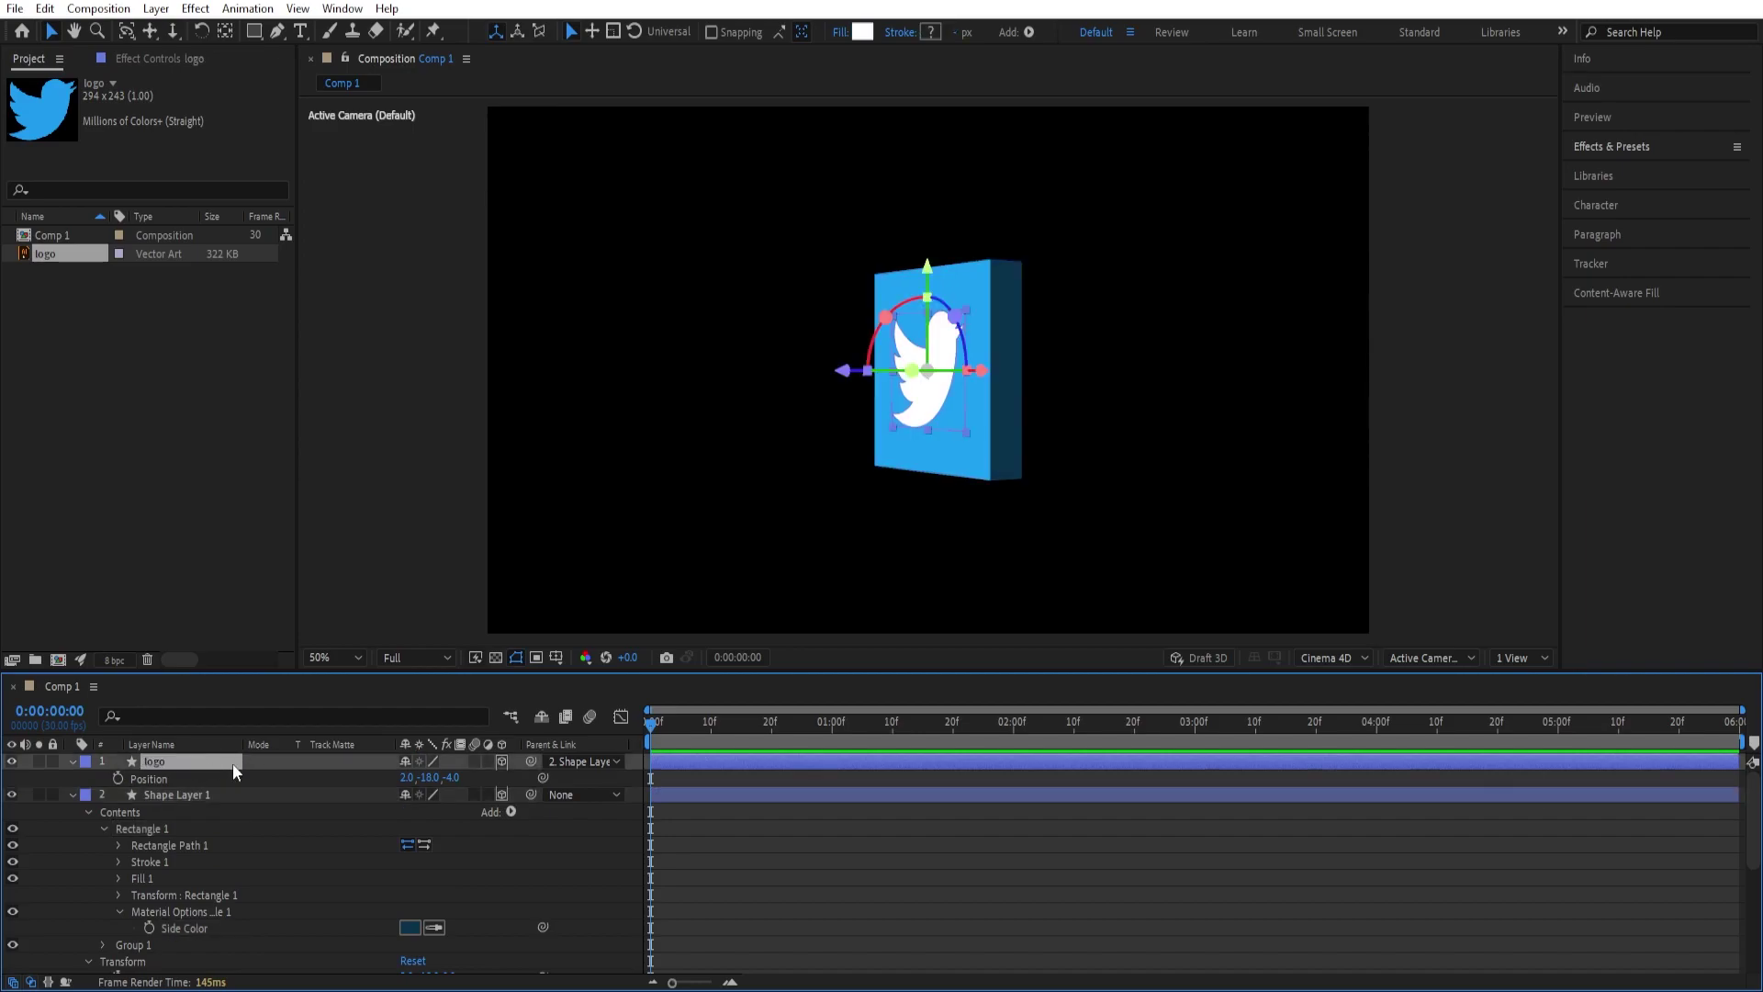
left_click(74, 762)
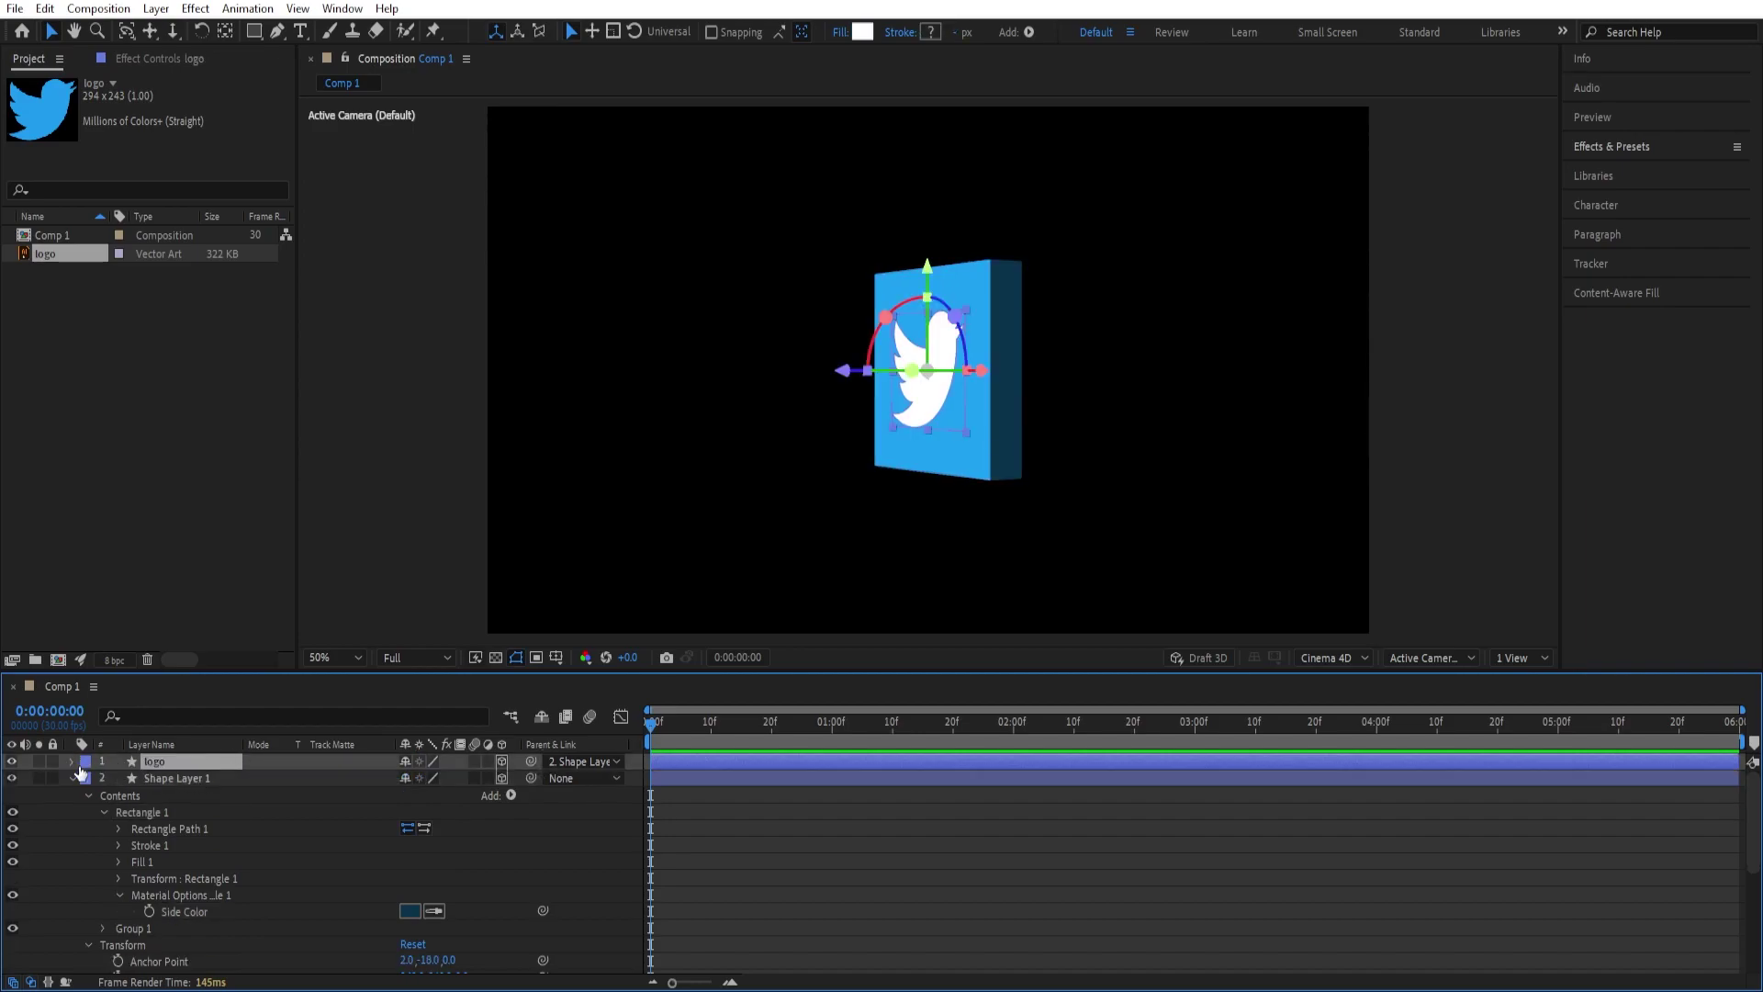
left_click(73, 761)
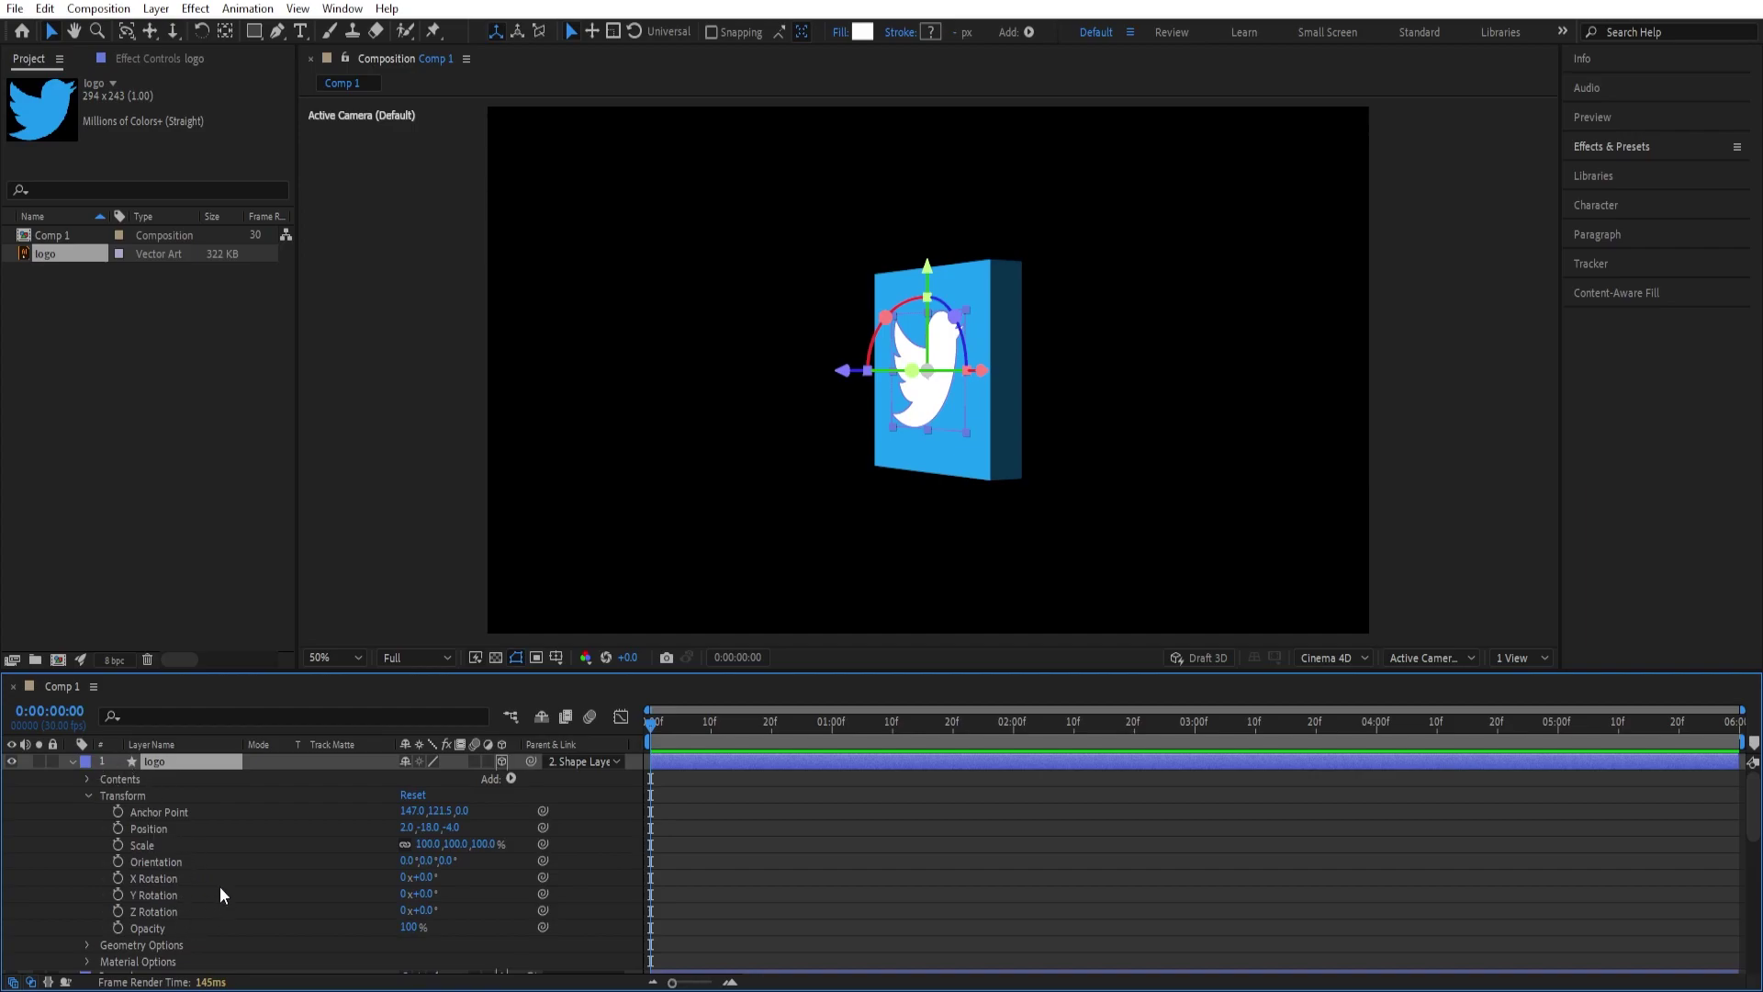
left_click(512, 779)
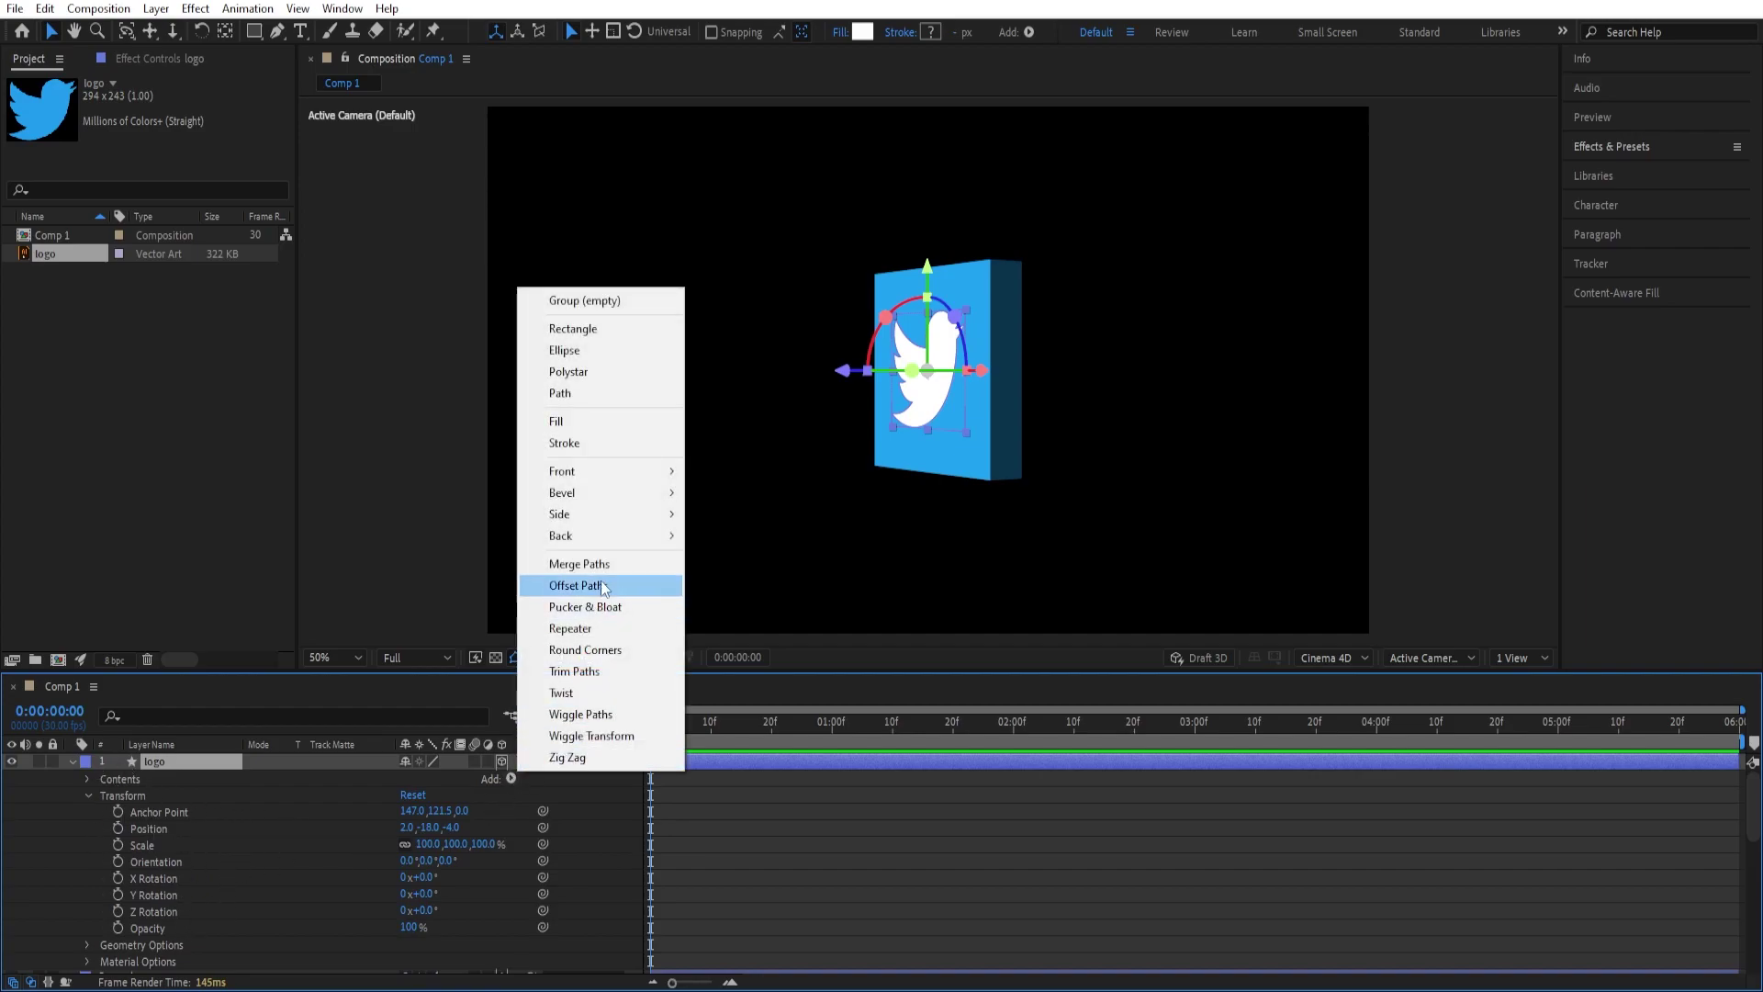
left_click(608, 306)
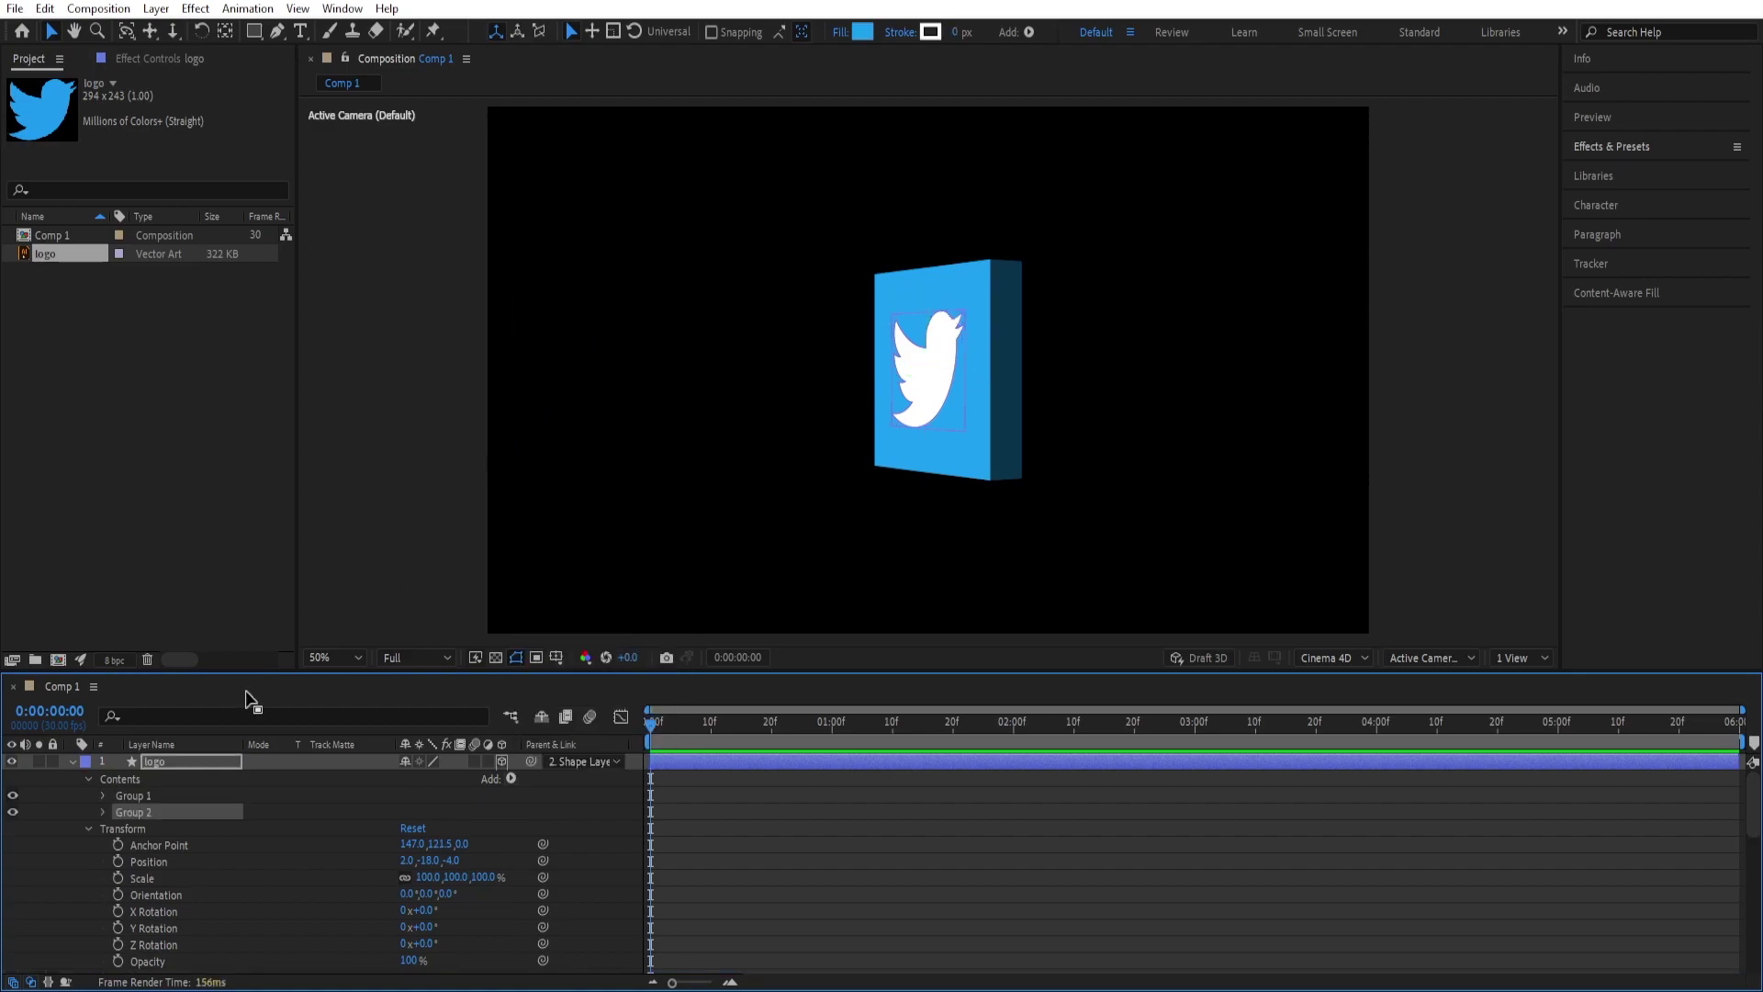
Add a Side Color to the logo's Group 1 and set it to black 000000.
left_click(135, 796)
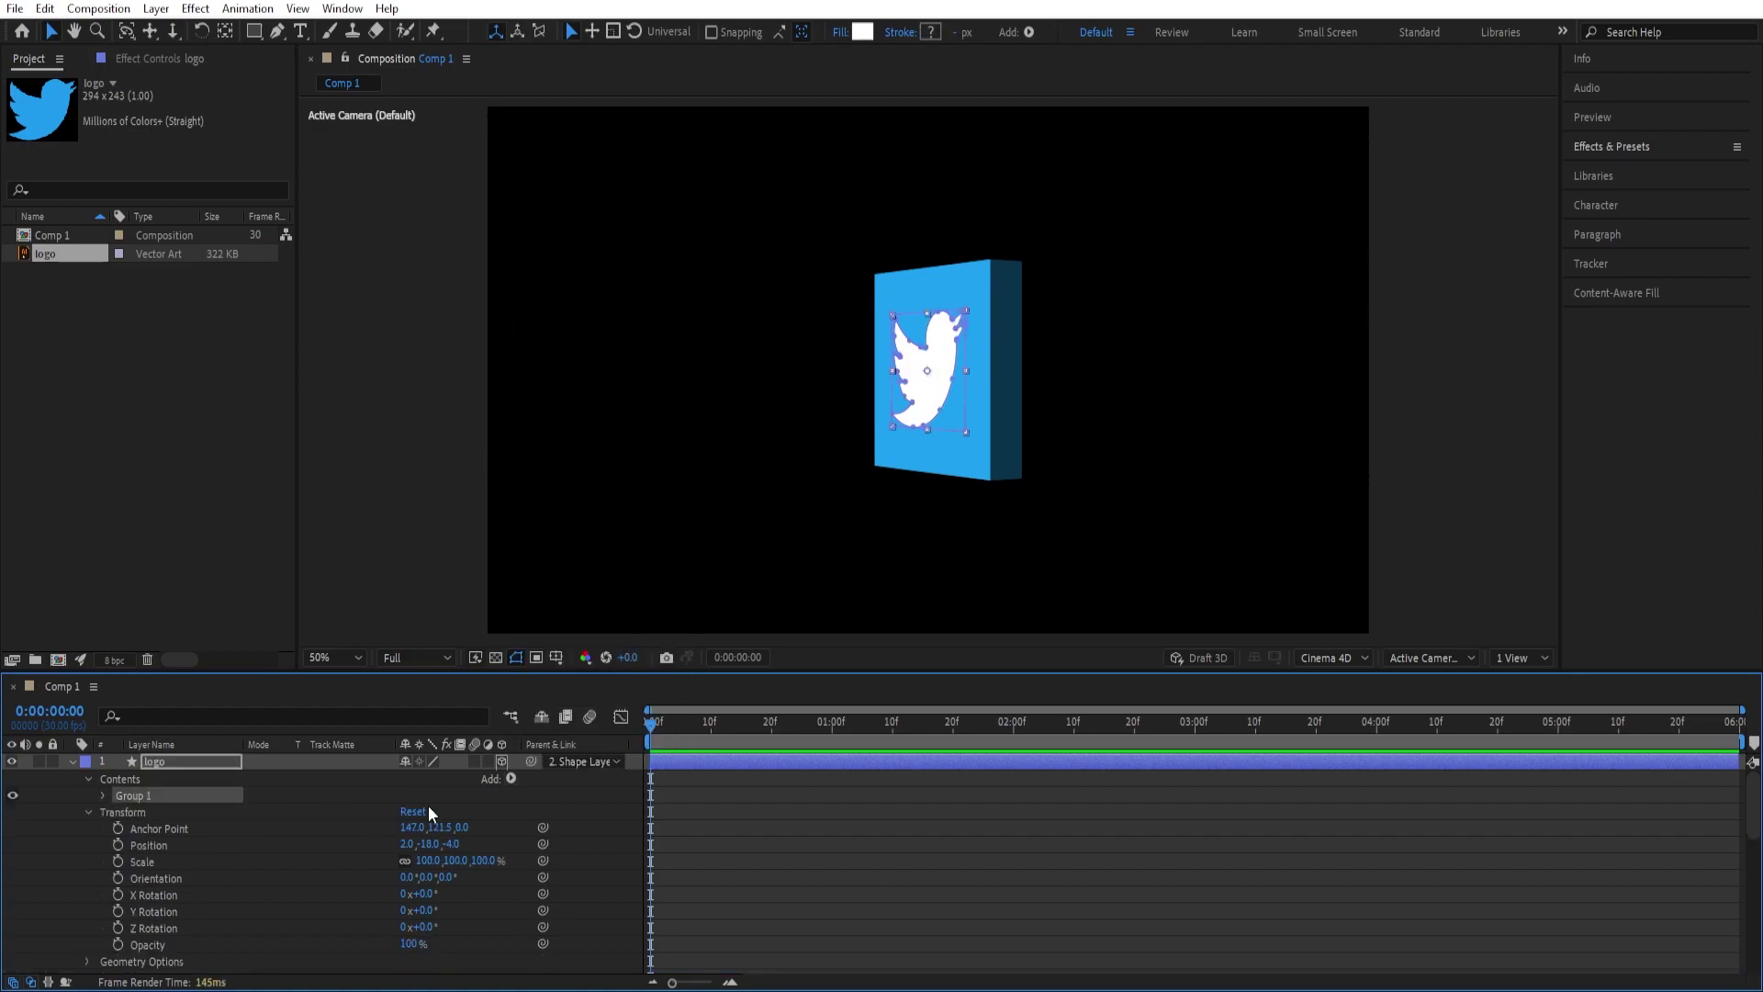
left_click(512, 779)
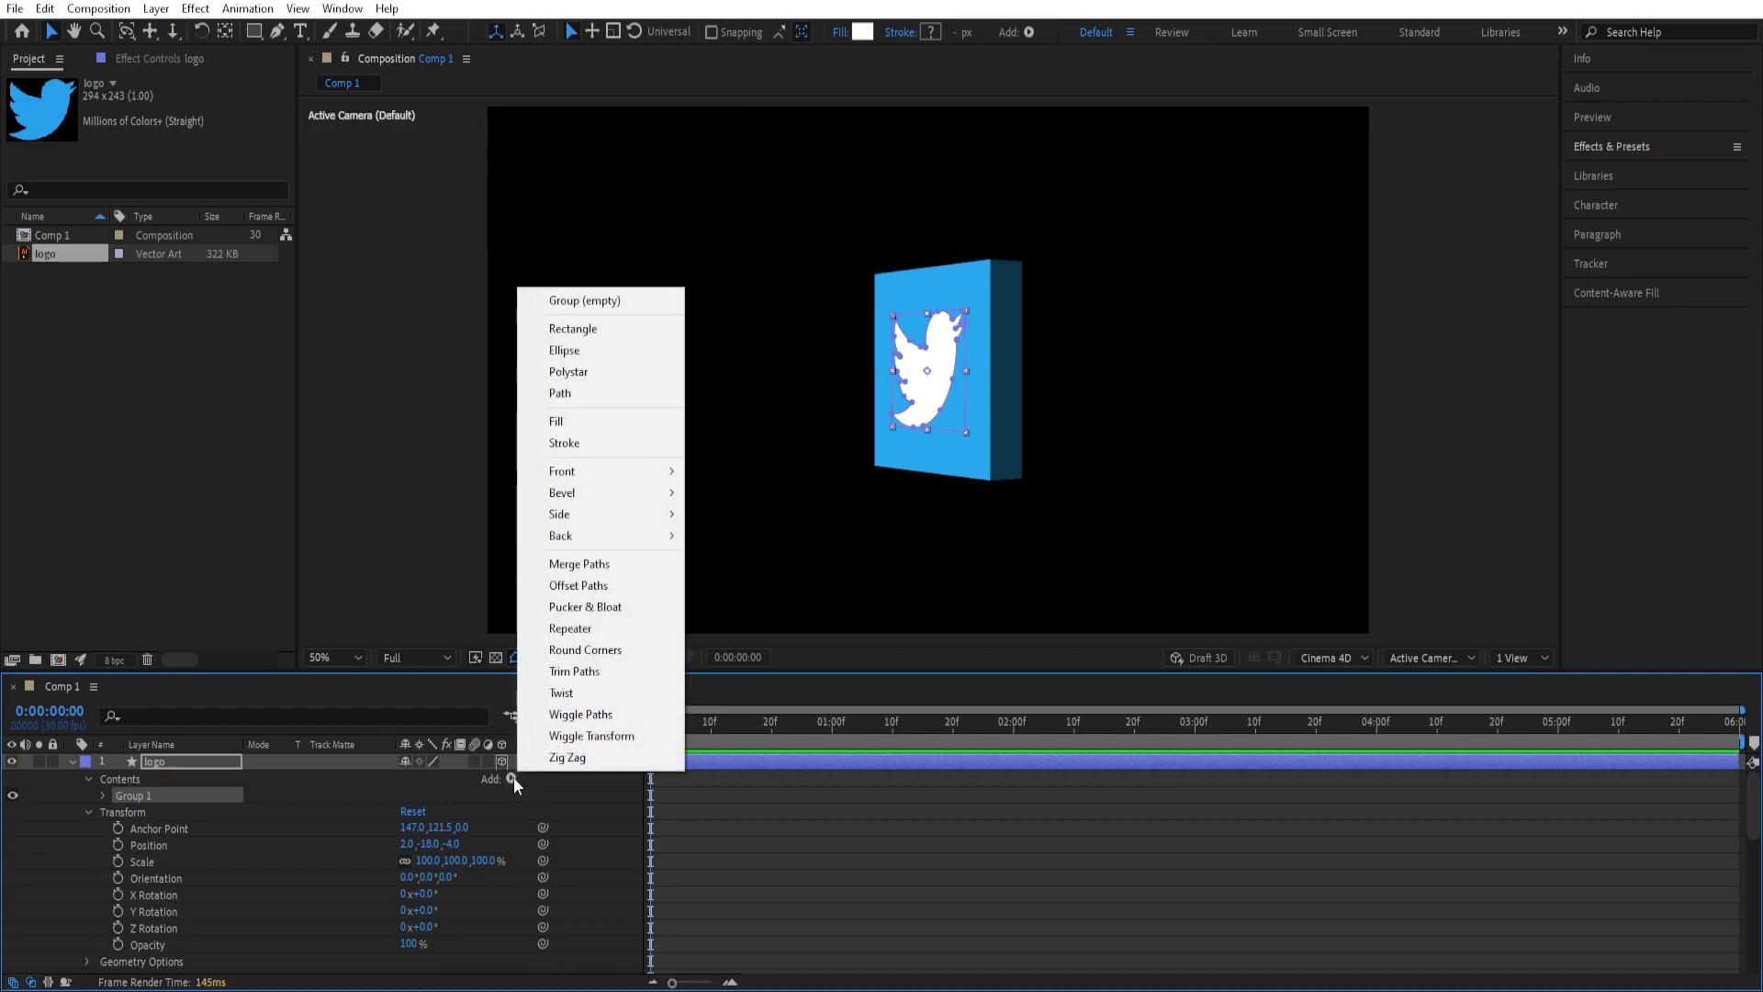
mouse_move(593, 514)
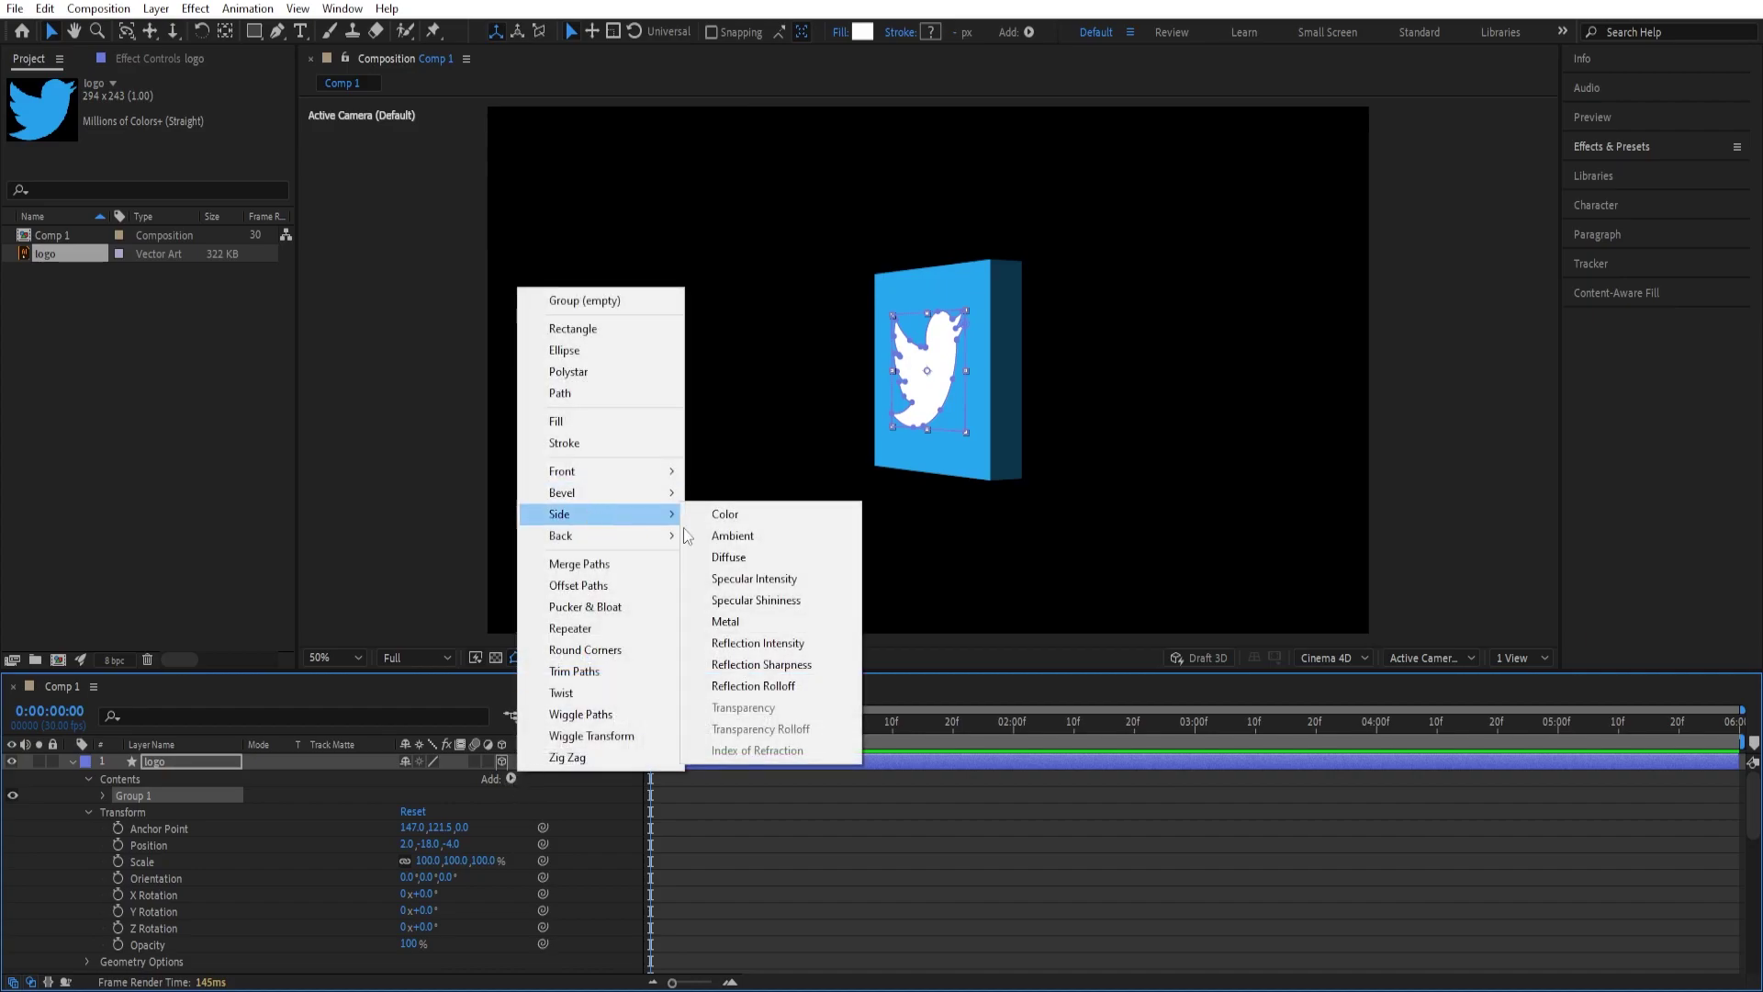
left_click(768, 515)
left_click(411, 877)
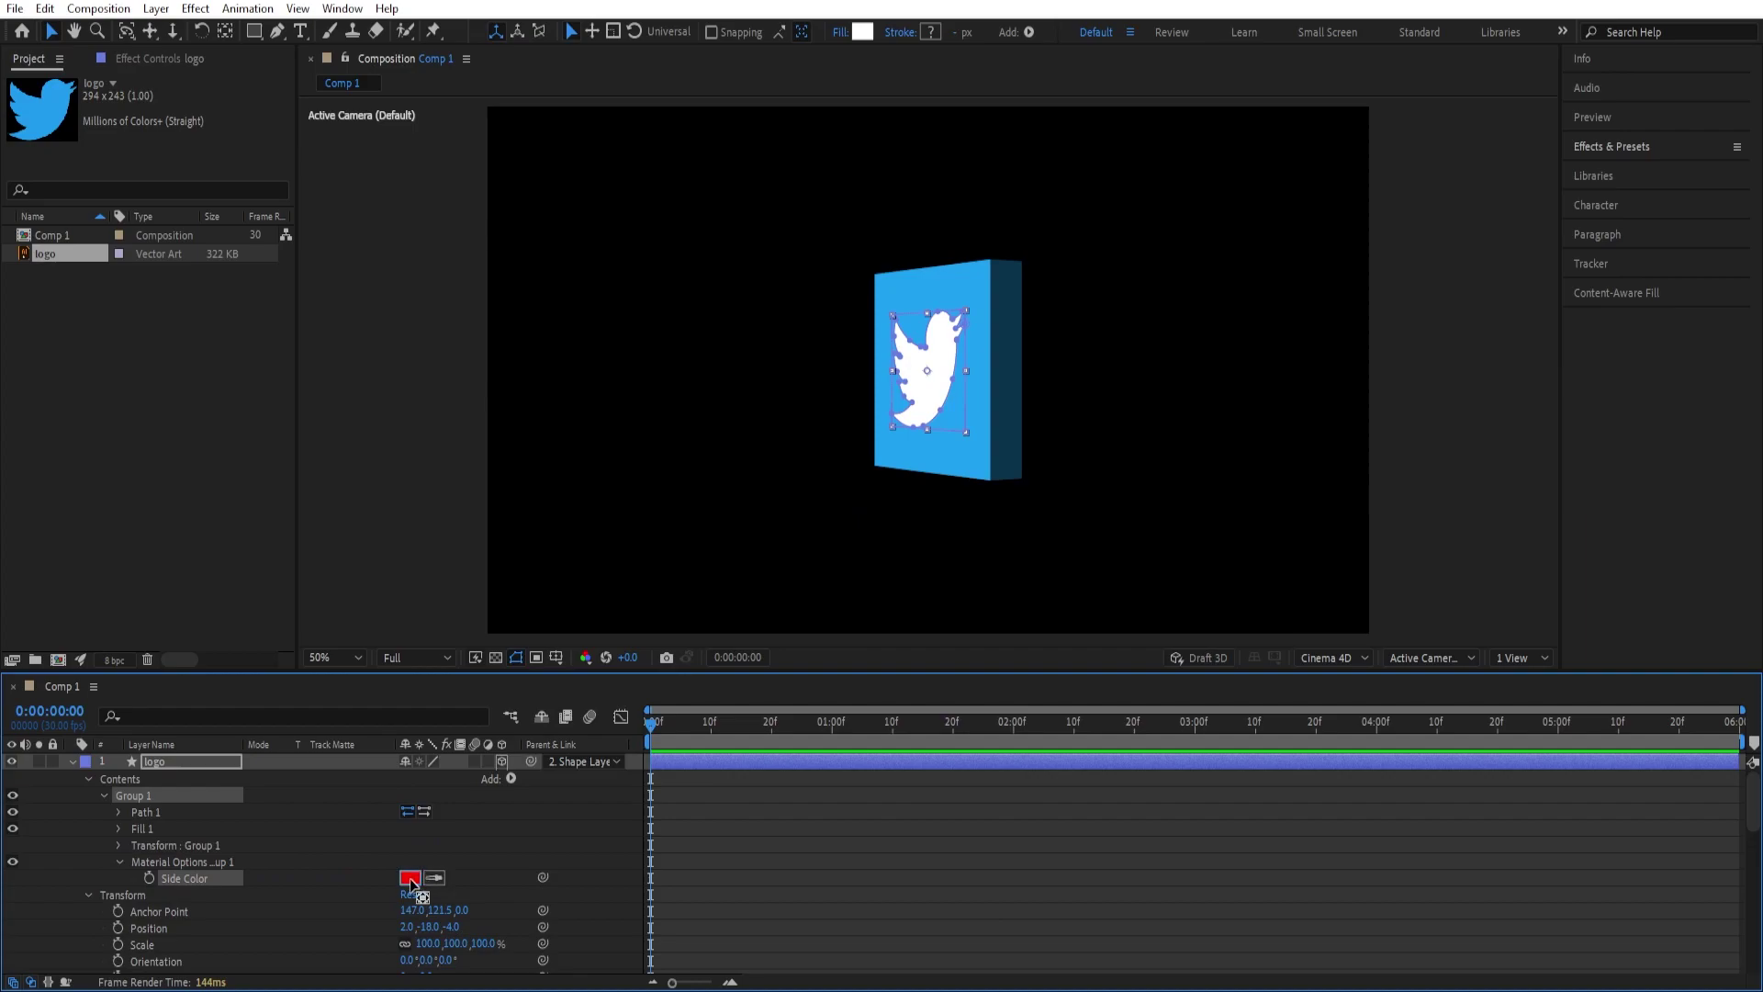
left_click(727, 687)
mouse_move(727, 687)
left_mouse_down()
mouse_move(619, 774)
mouse_move(632, 702)
mouse_move(631, 722)
mouse_move(618, 713)
left_mouse_up()
left_click(1126, 480)
Push the logo forward in depth to position 2.0, -18.0, -13.0.
left_click(197, 777)
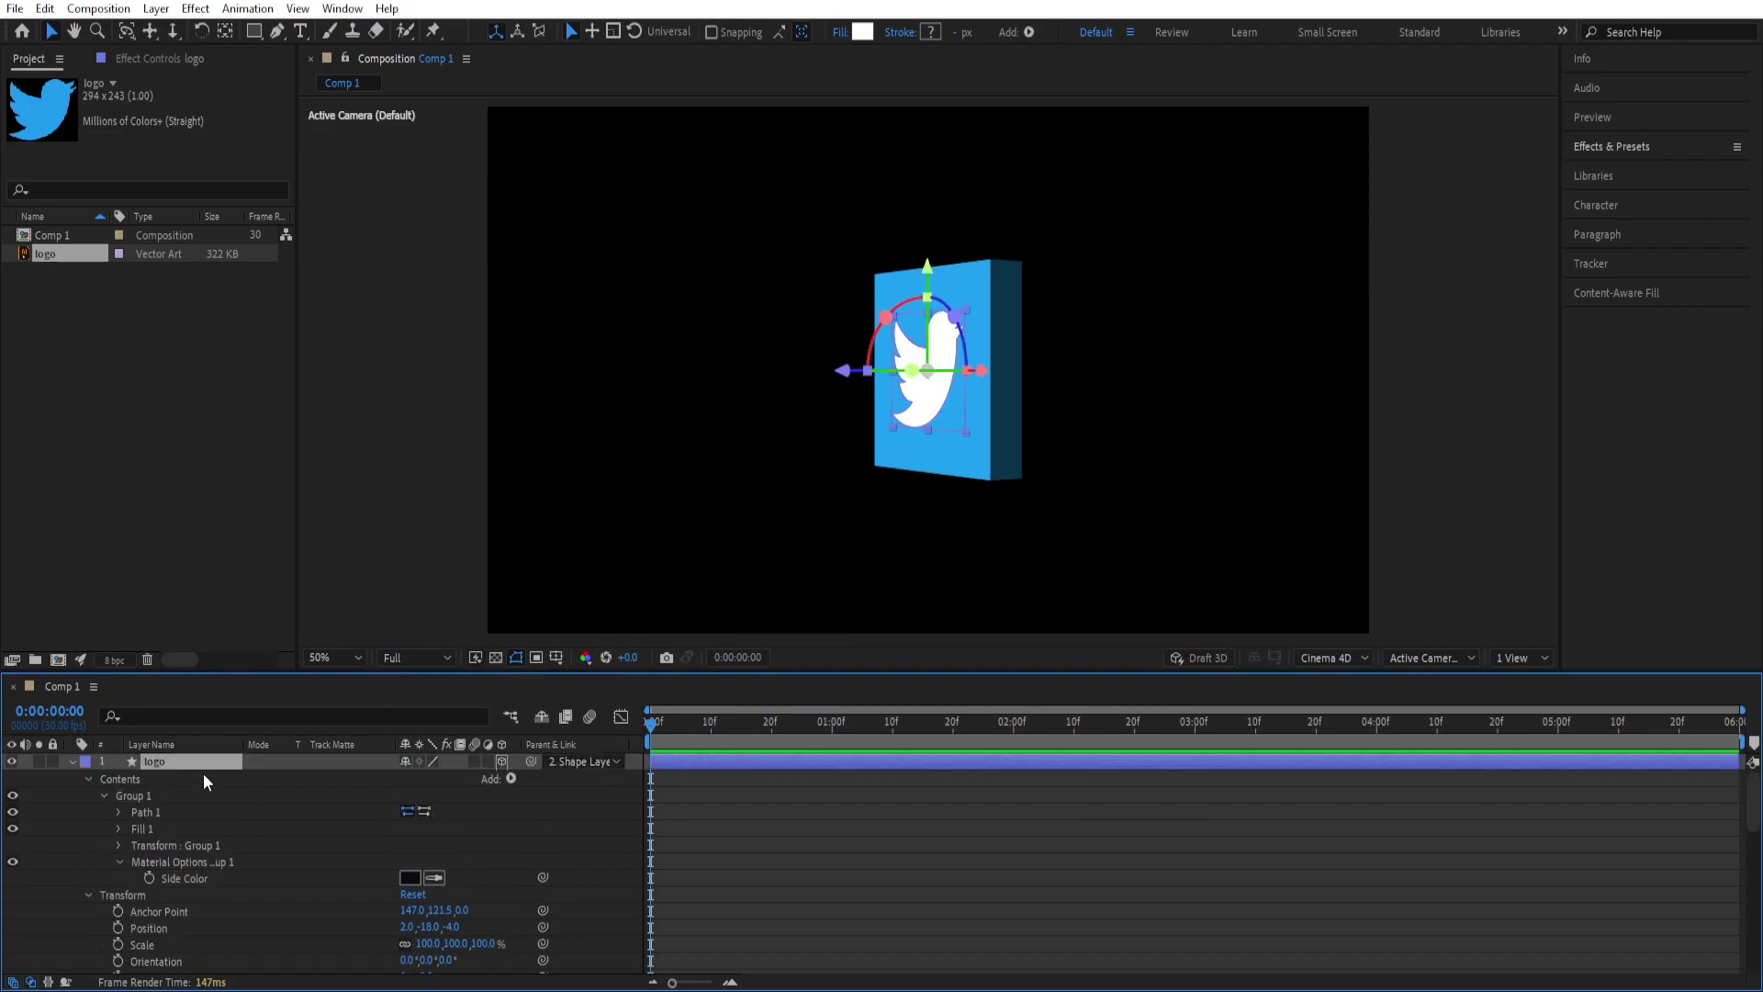
key("p")
left_click_drag(451, 782, 457, 798)
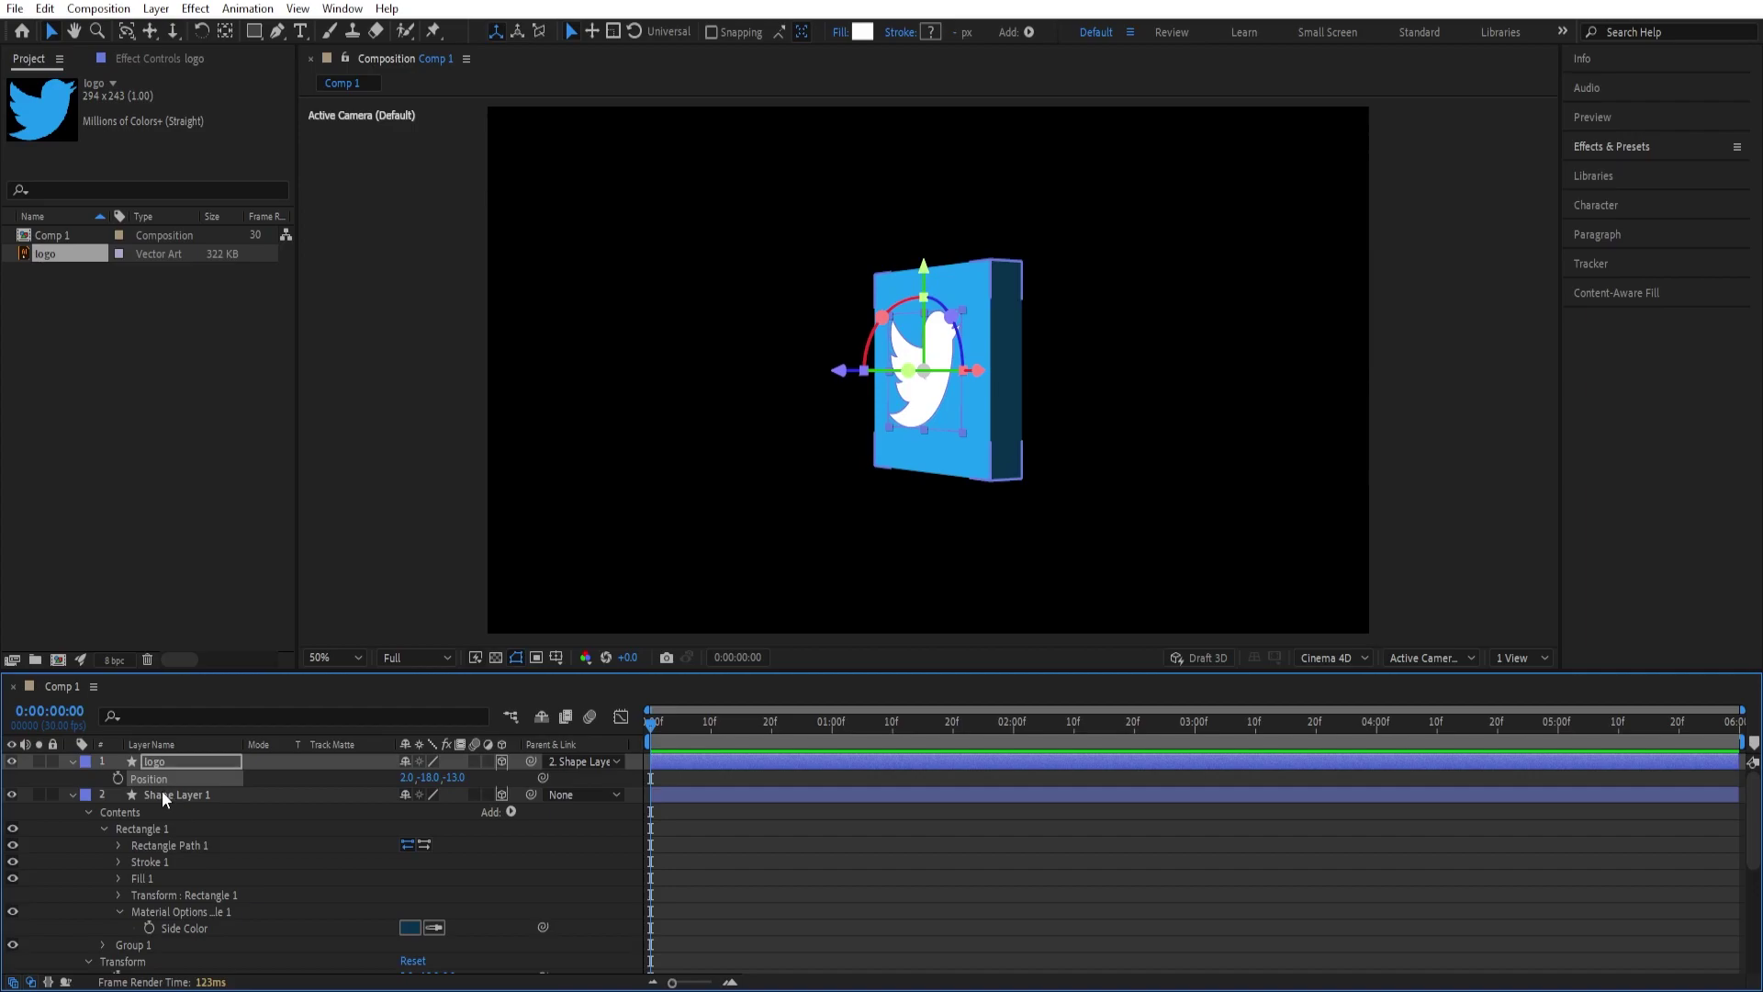
Raise the logo's Extrusion Depth to 22.0, then collapse both layers.
left_click(73, 761)
left_click(74, 762)
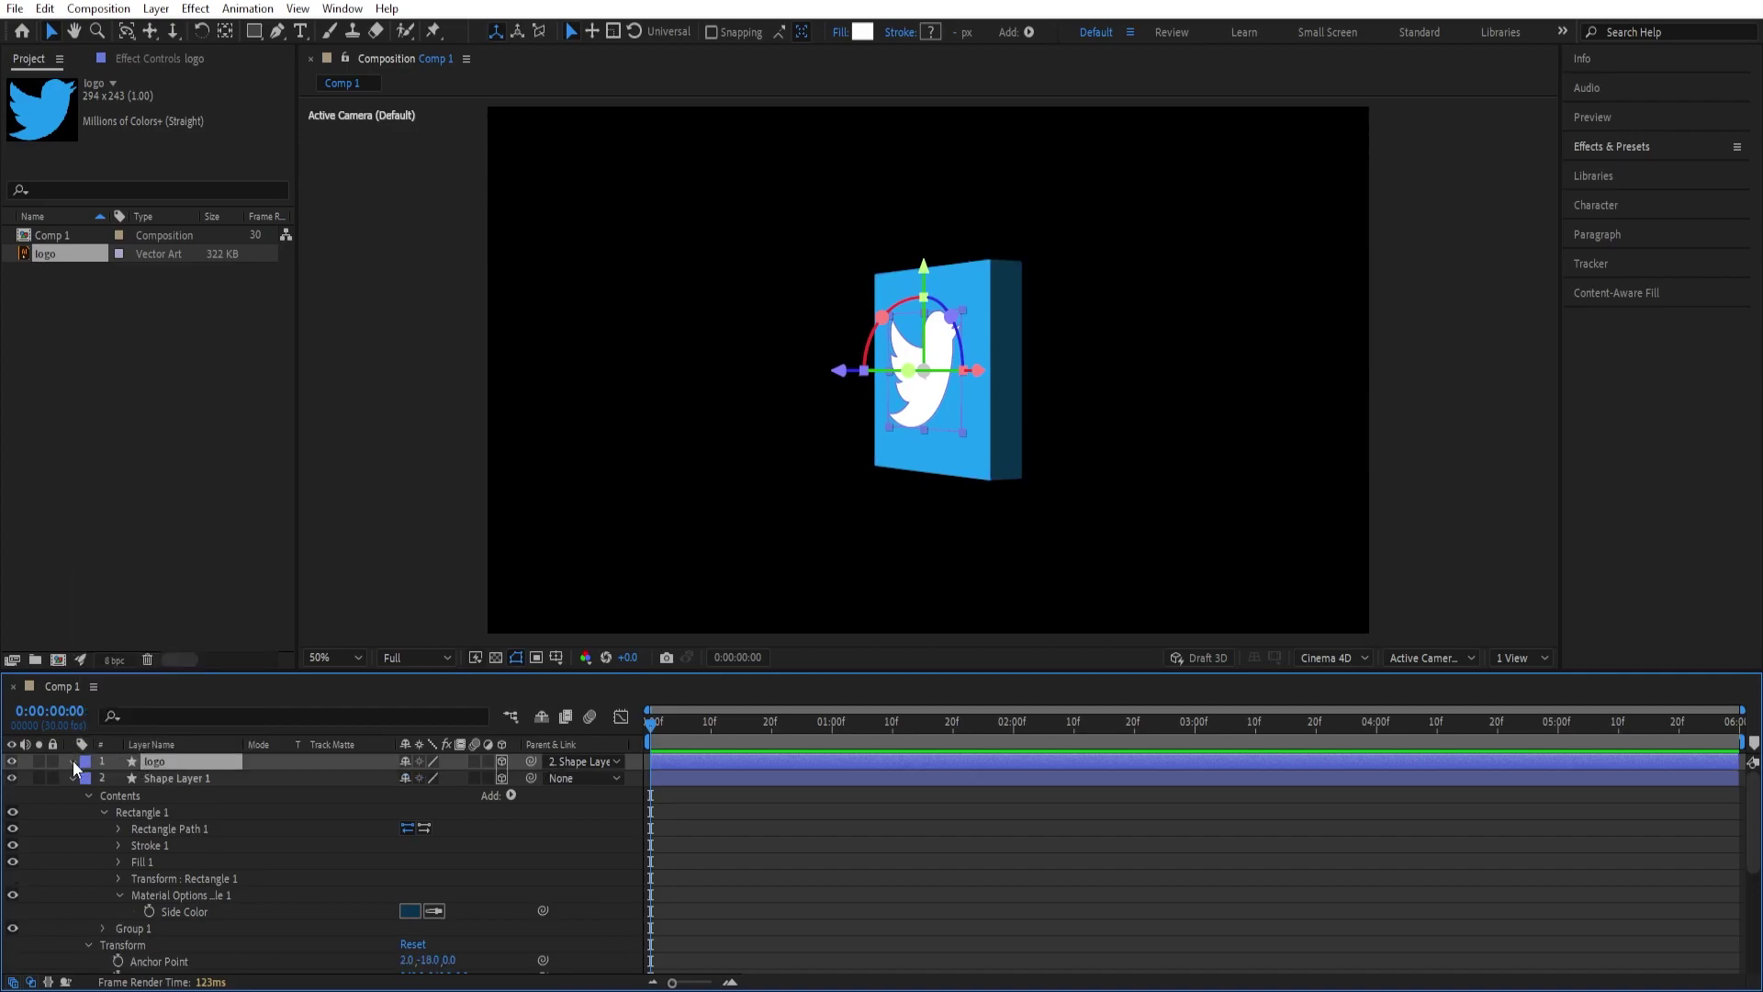
left_click(88, 778)
scroll(184, 815, "down", 2)
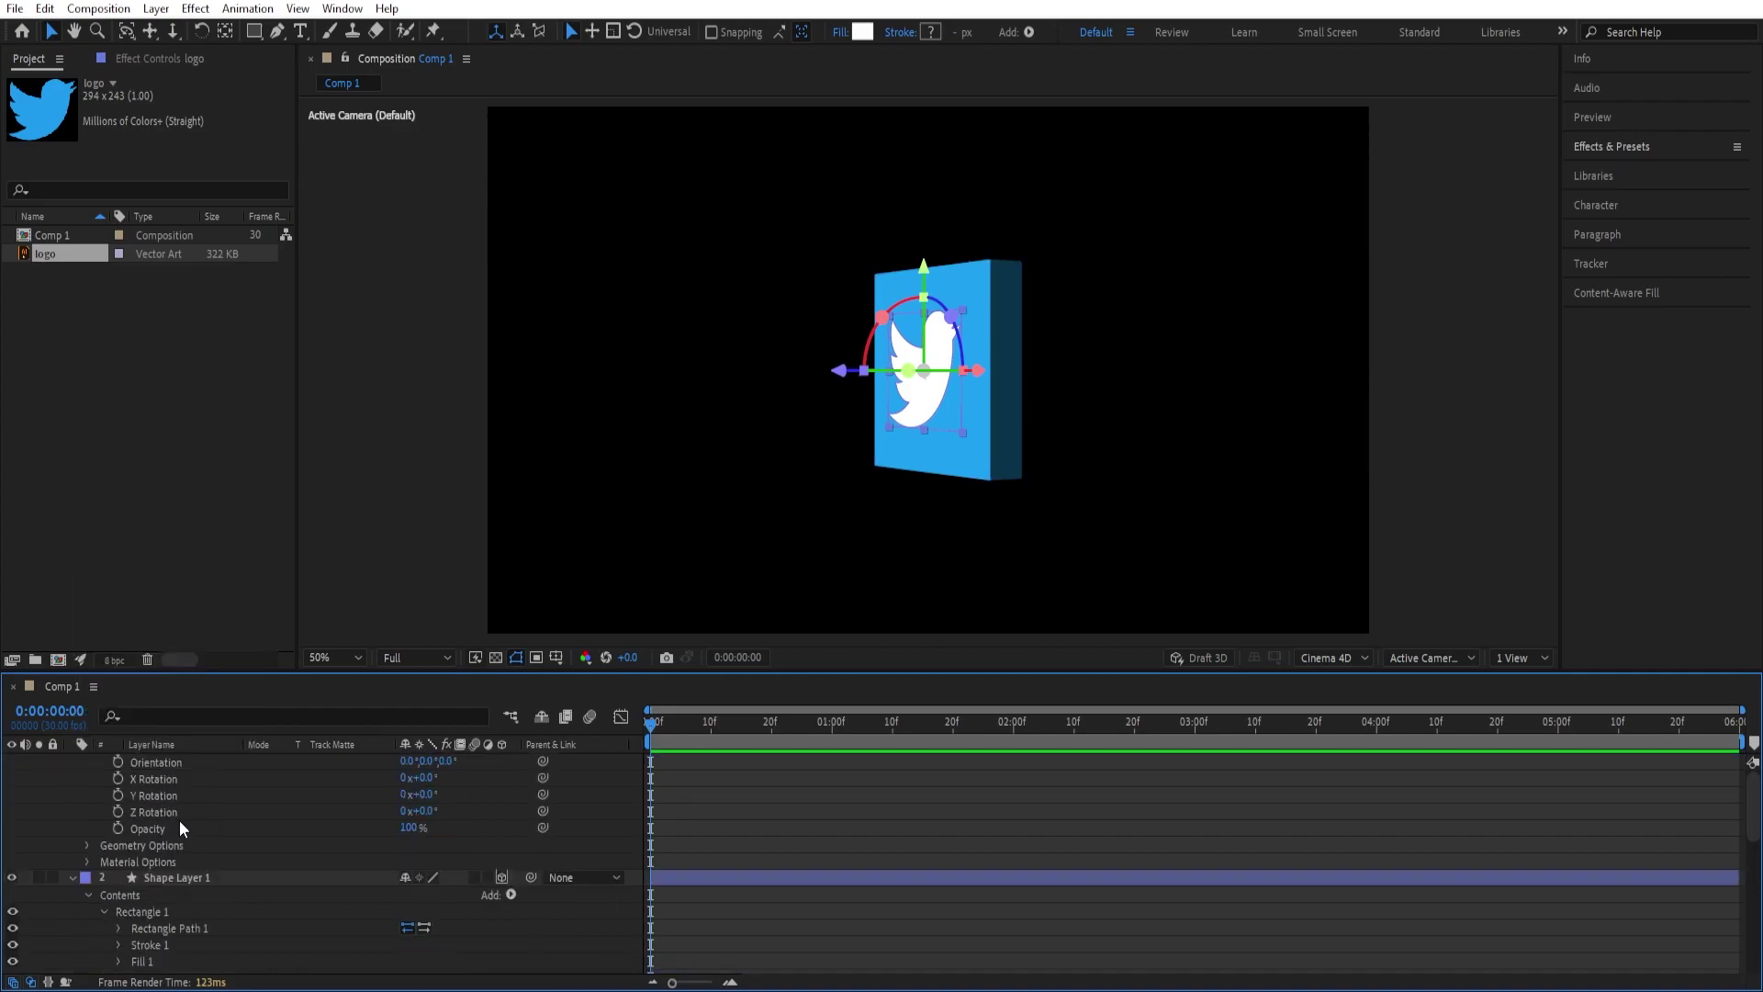
left_click(89, 845)
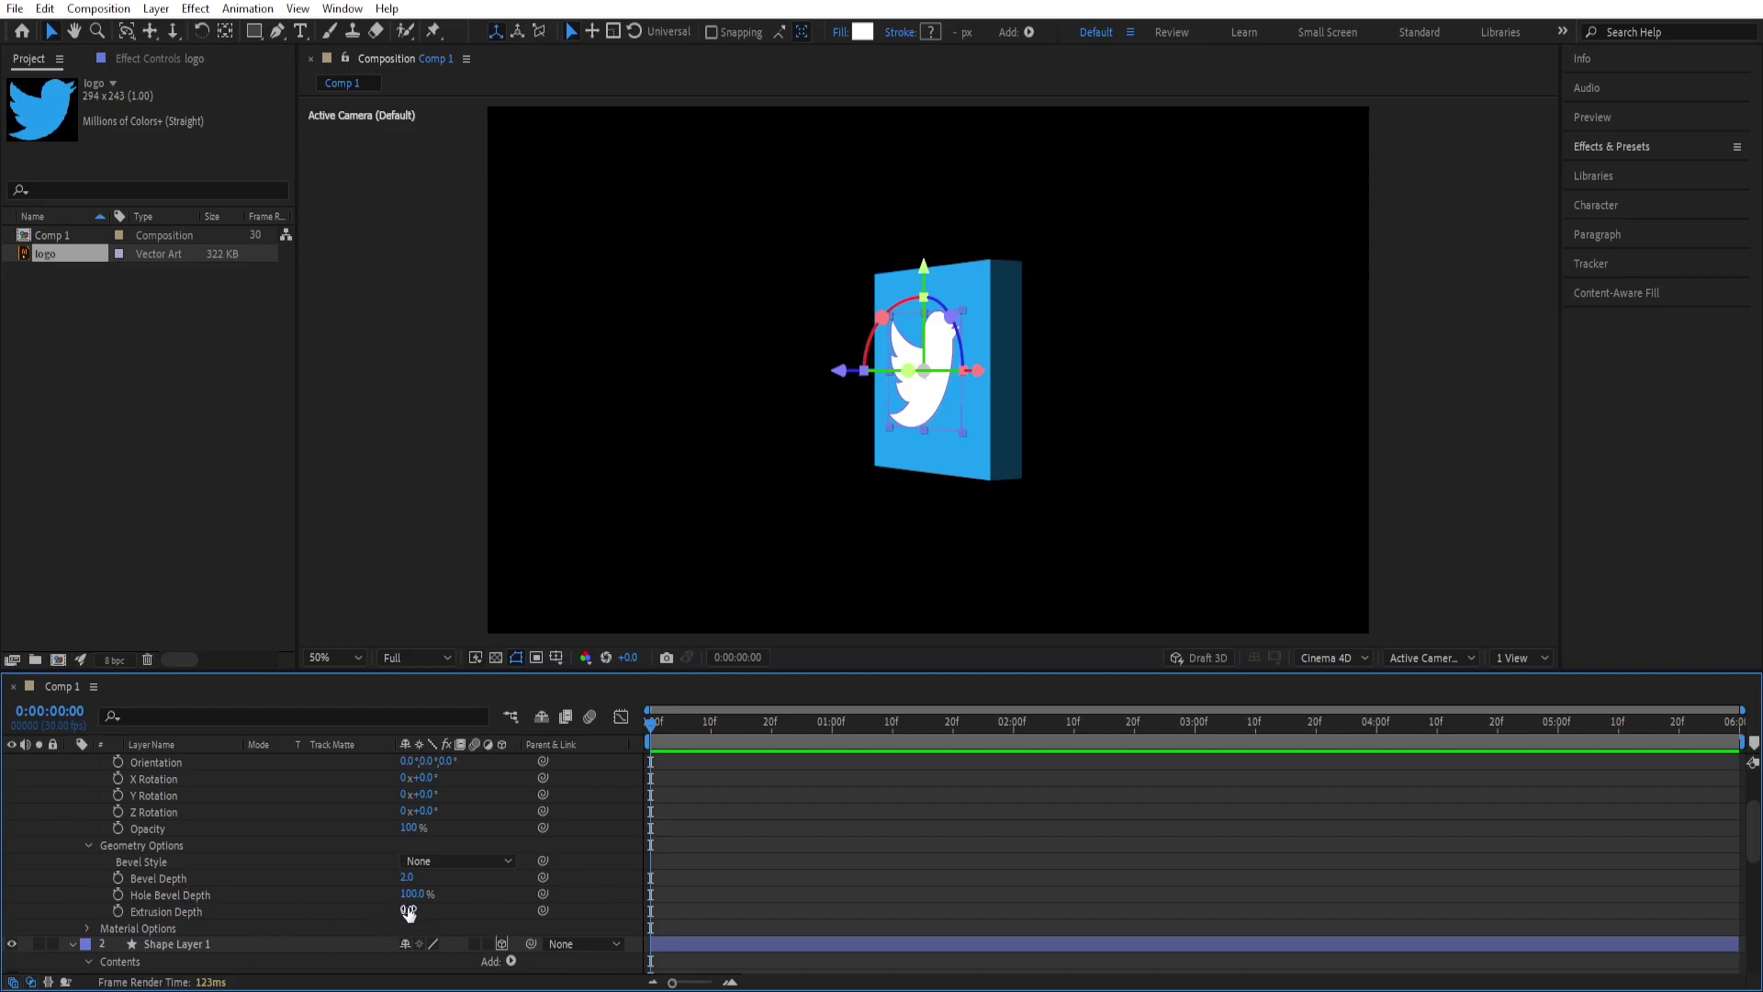
left_click_drag(408, 912, 422, 909)
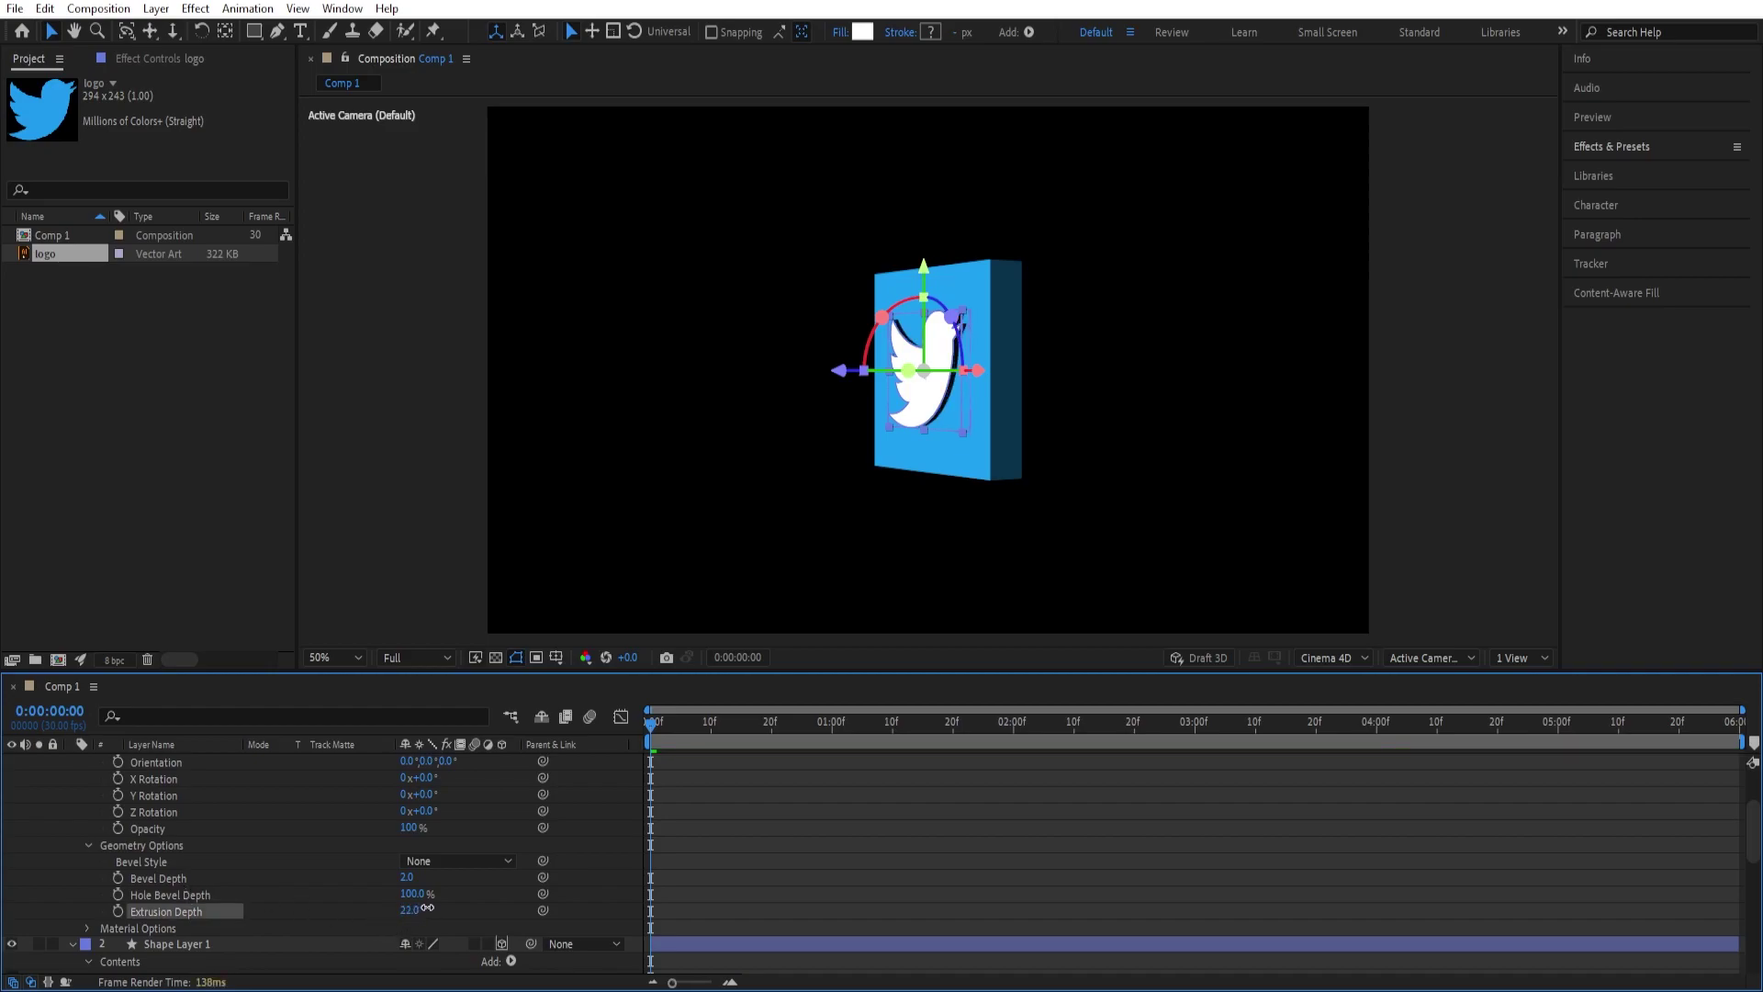
scroll(427, 907, "up", 5)
left_click(70, 759)
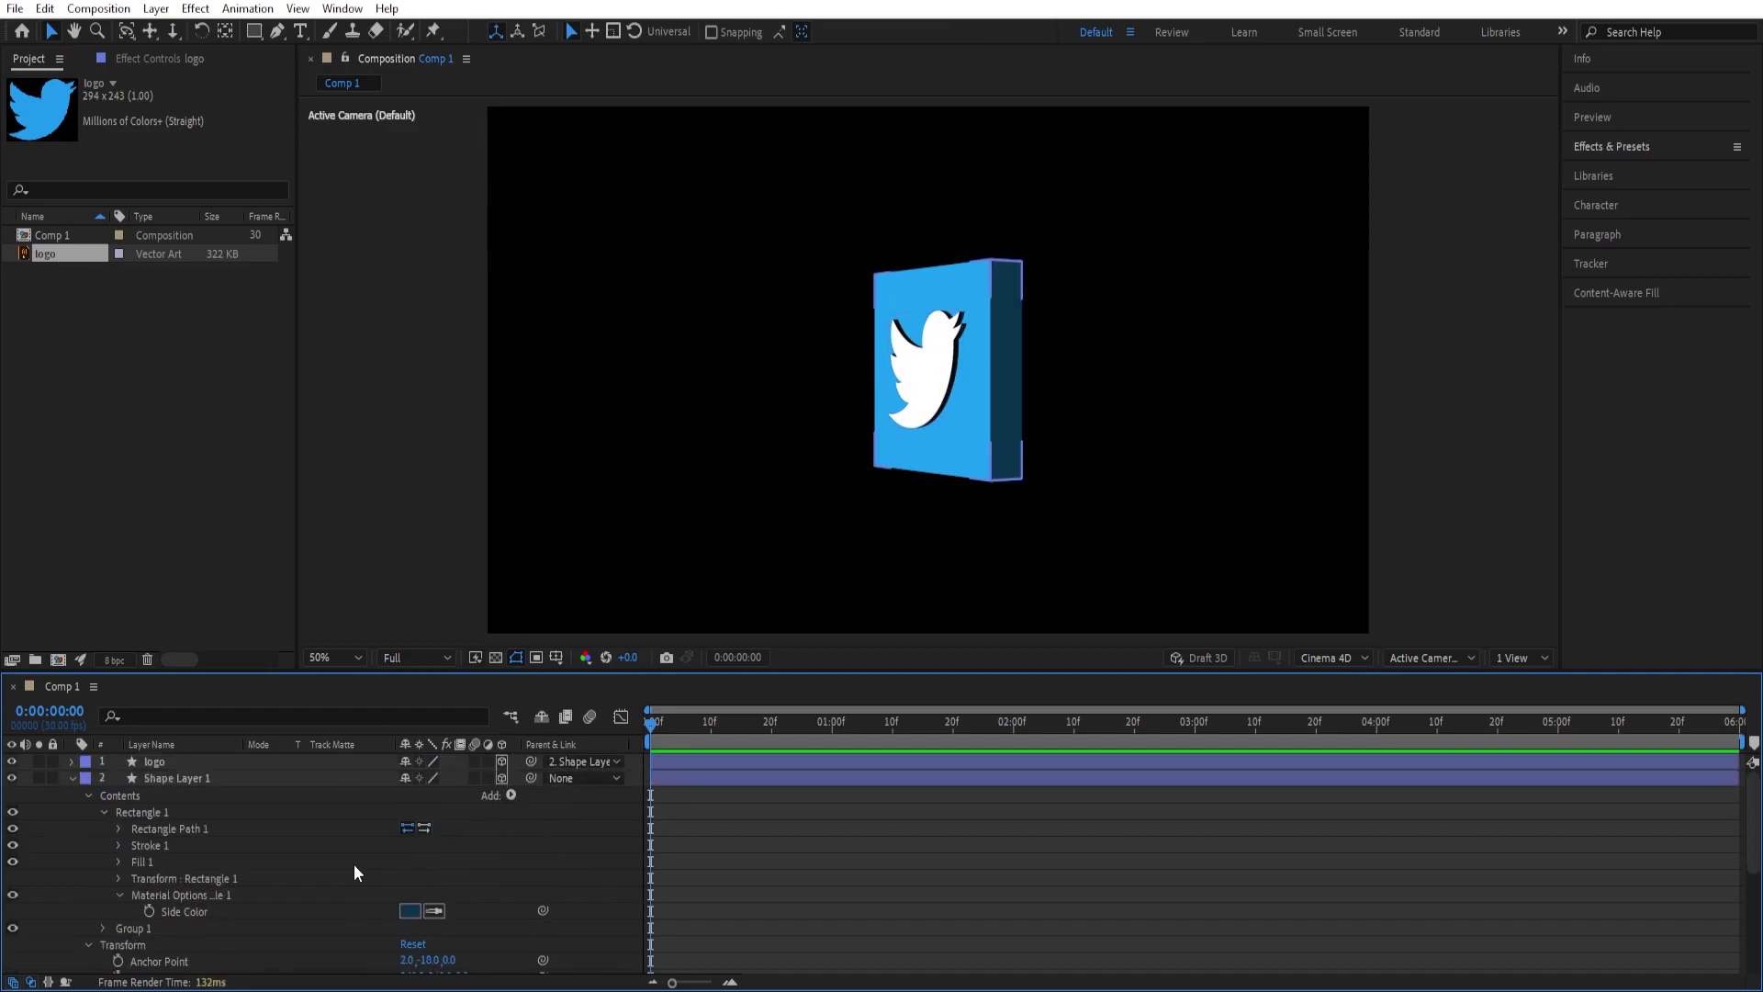
left_click(73, 779)
left_click(230, 843)
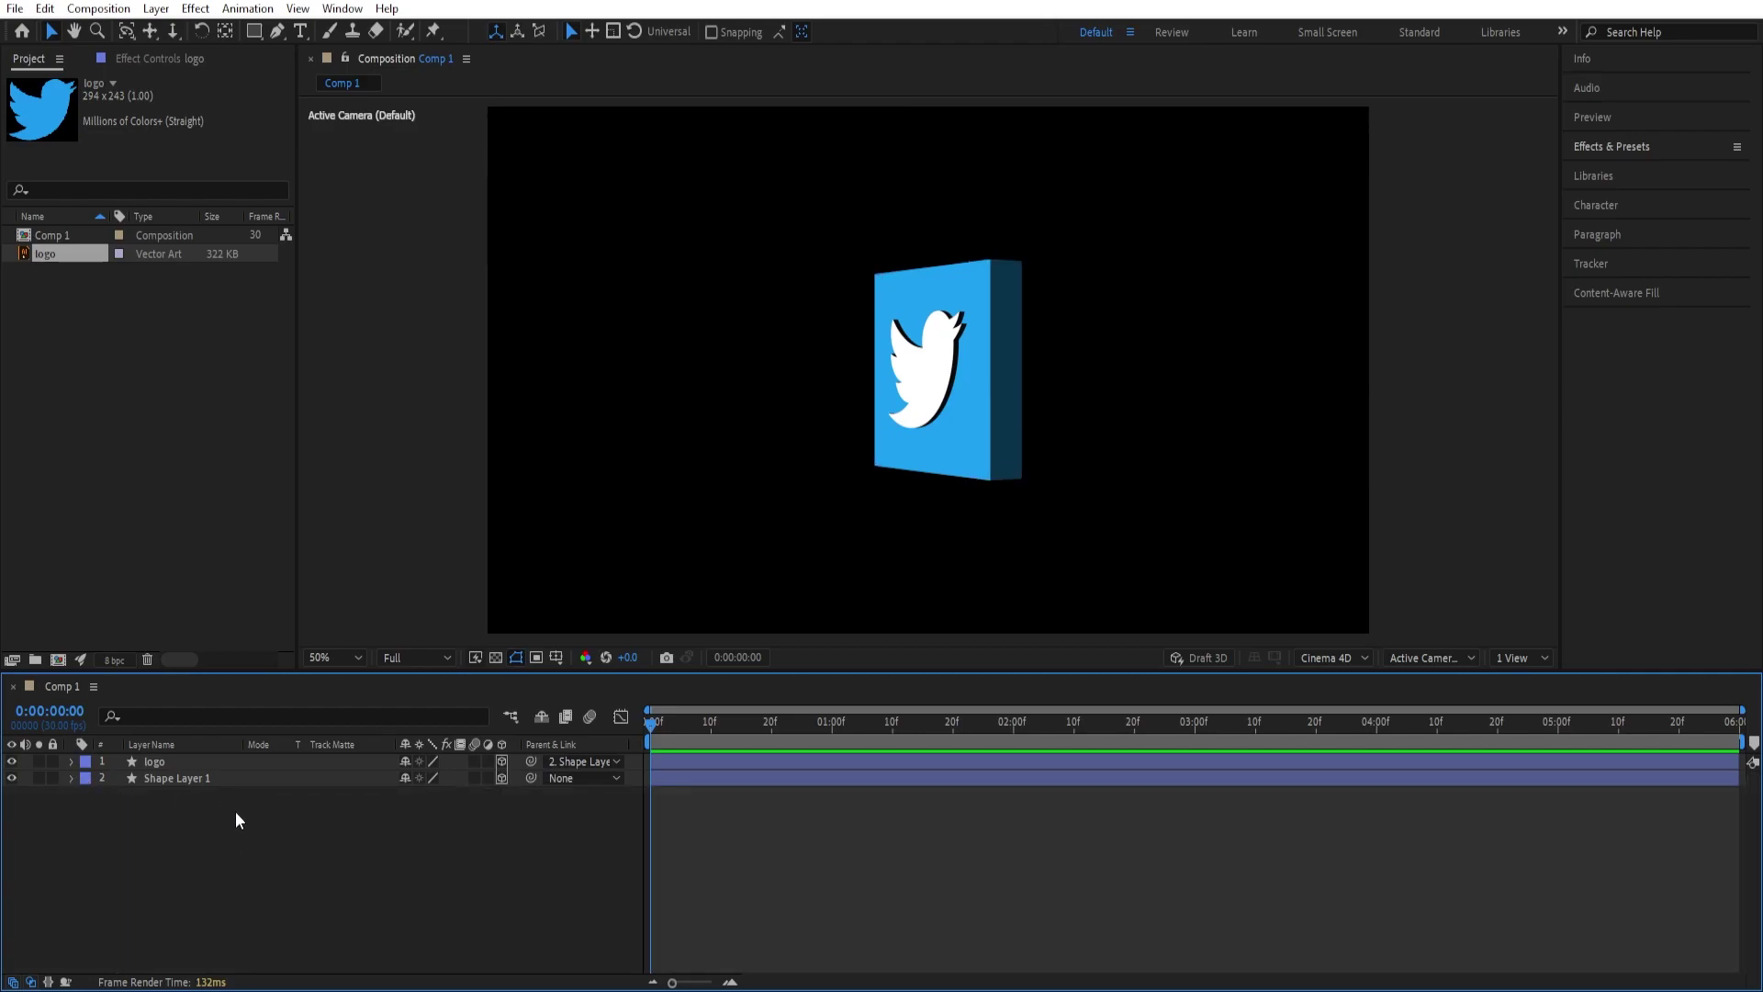
Create a light blue solid with Ctrl+Y and move it below Shape Layer 1.
key("ctrl+y")
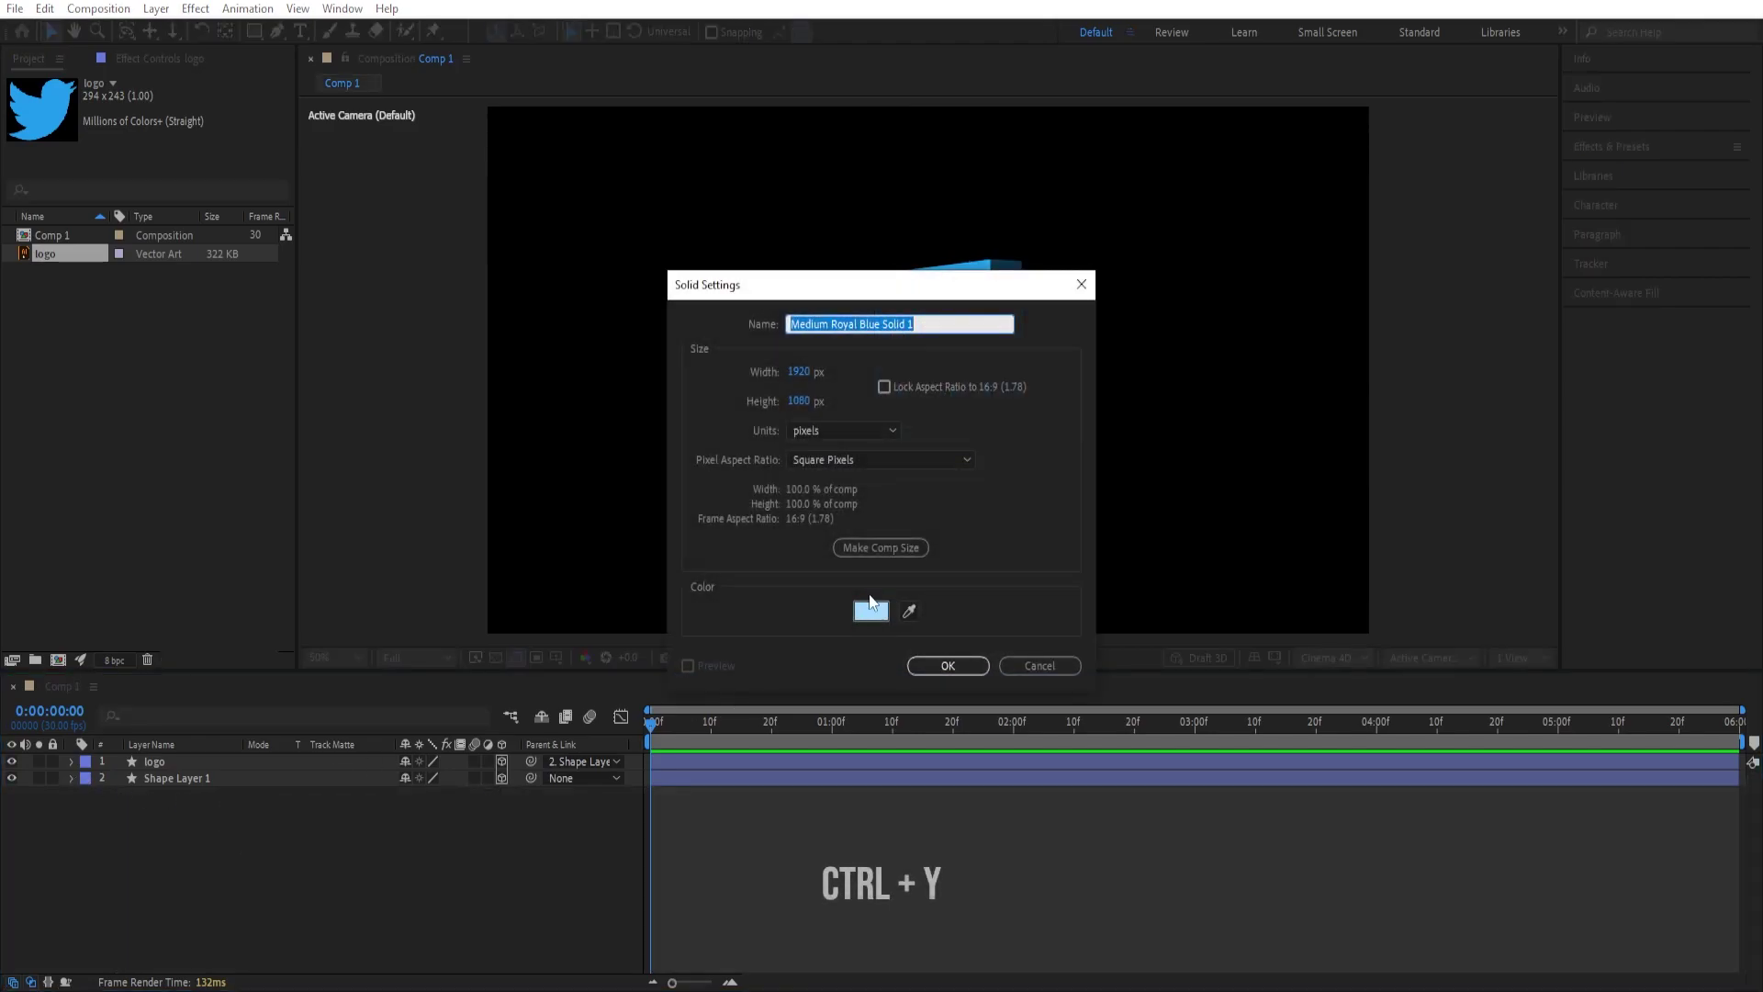
left_click(946, 665)
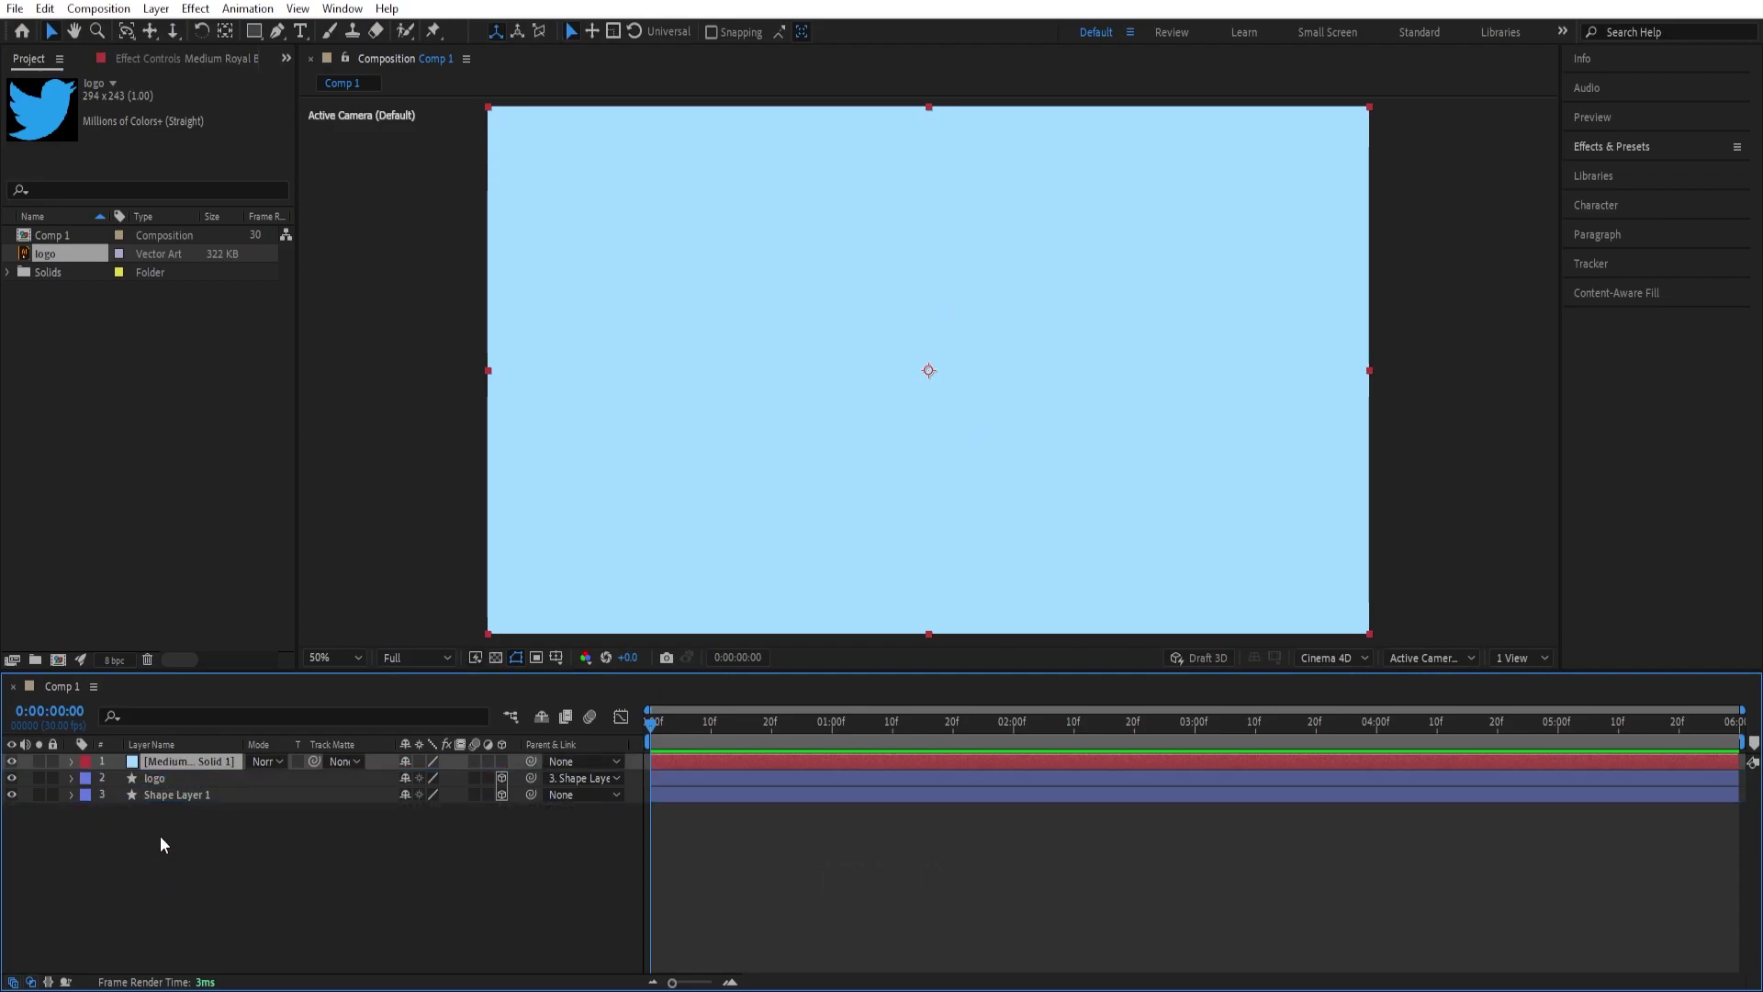
left_click_drag(184, 762, 185, 796)
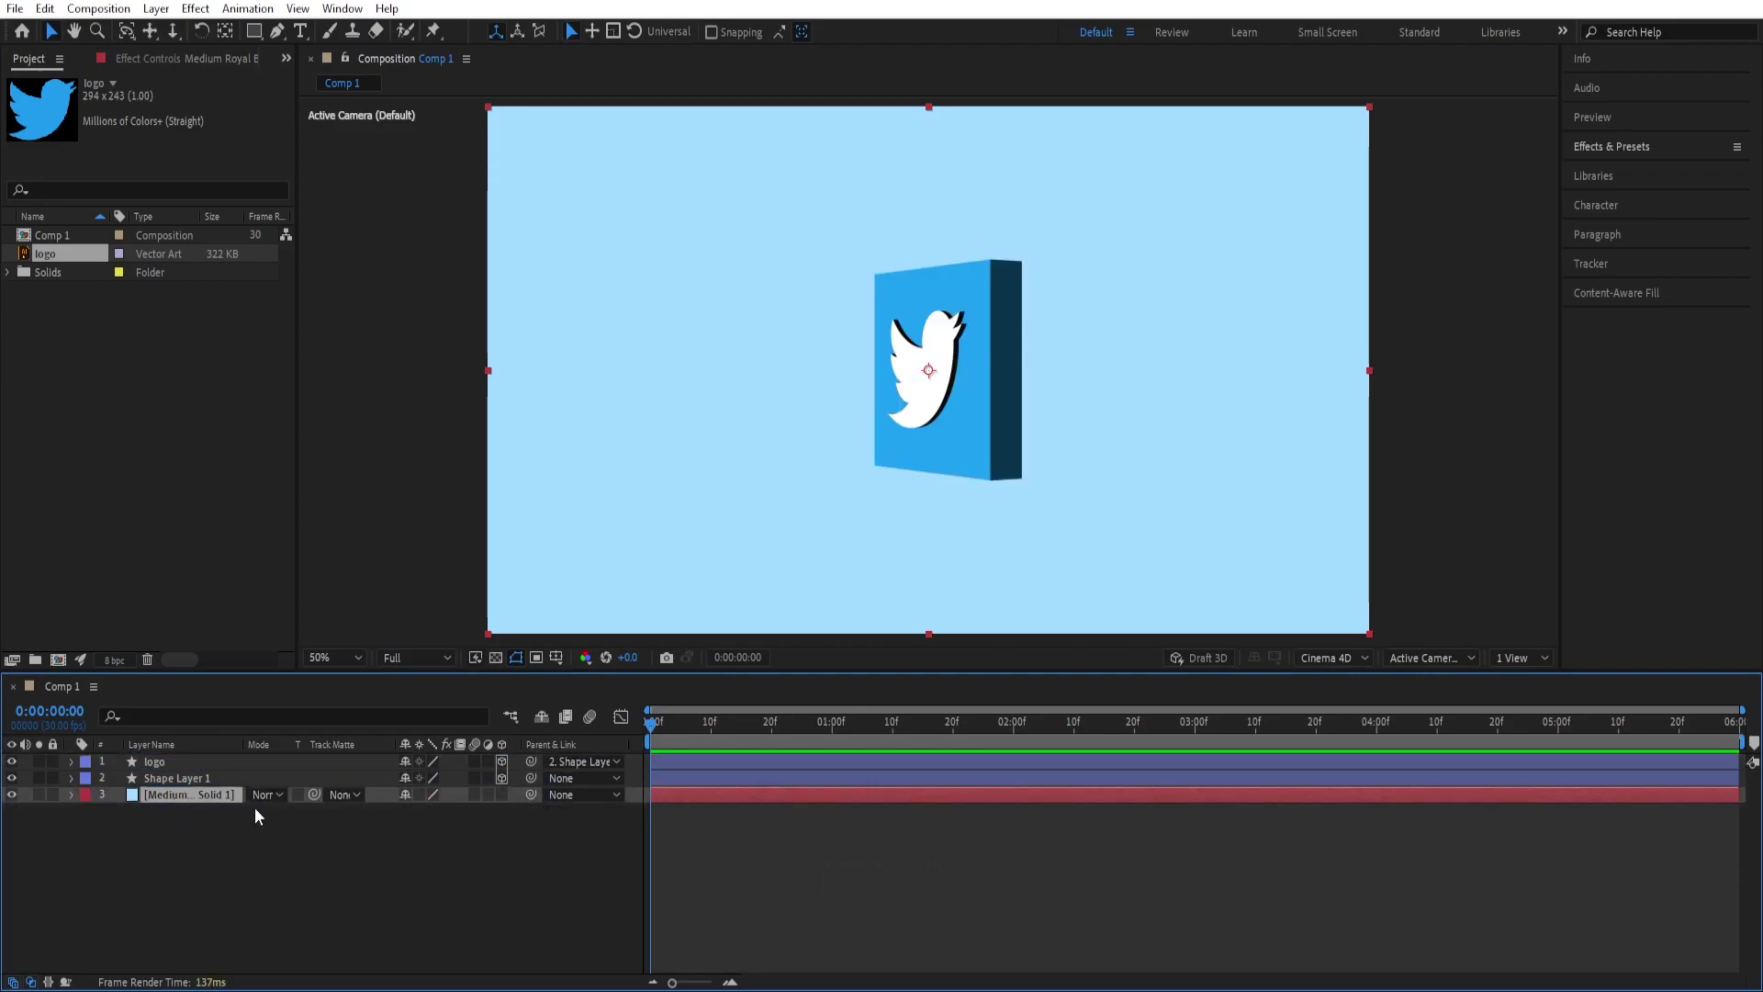
left_click(165, 777)
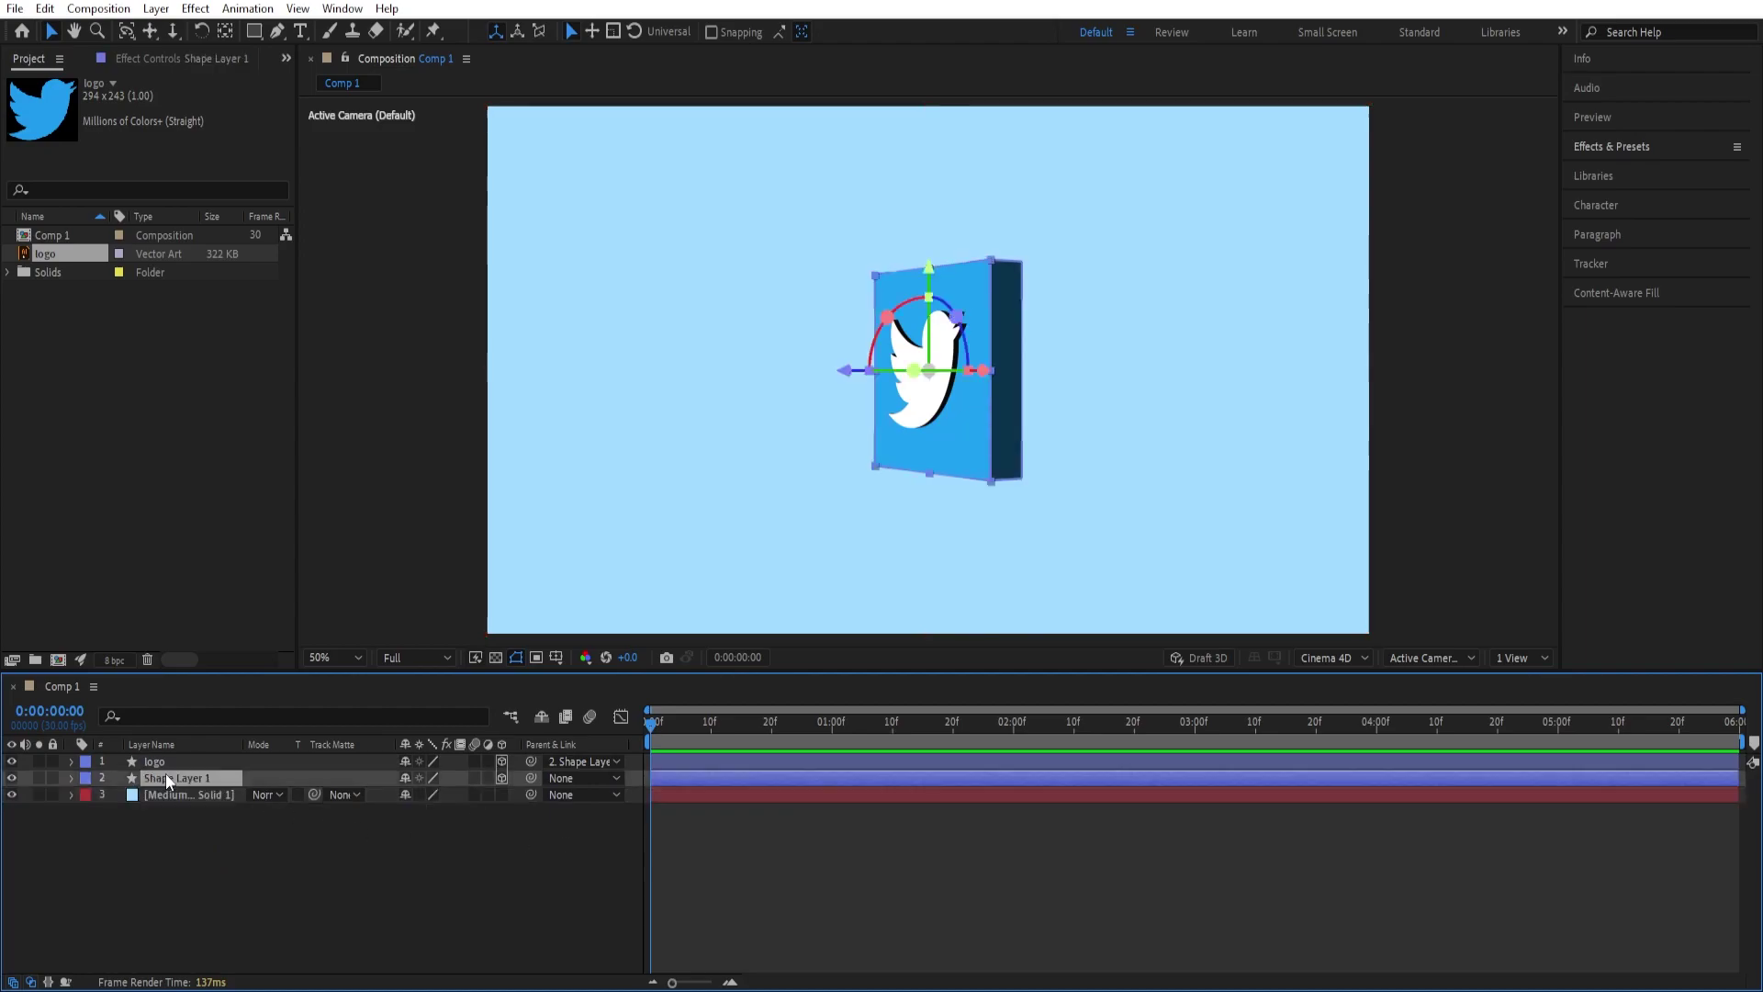
Reset the tile layer's Y Rotation to 0° so it faces front.
key("r")
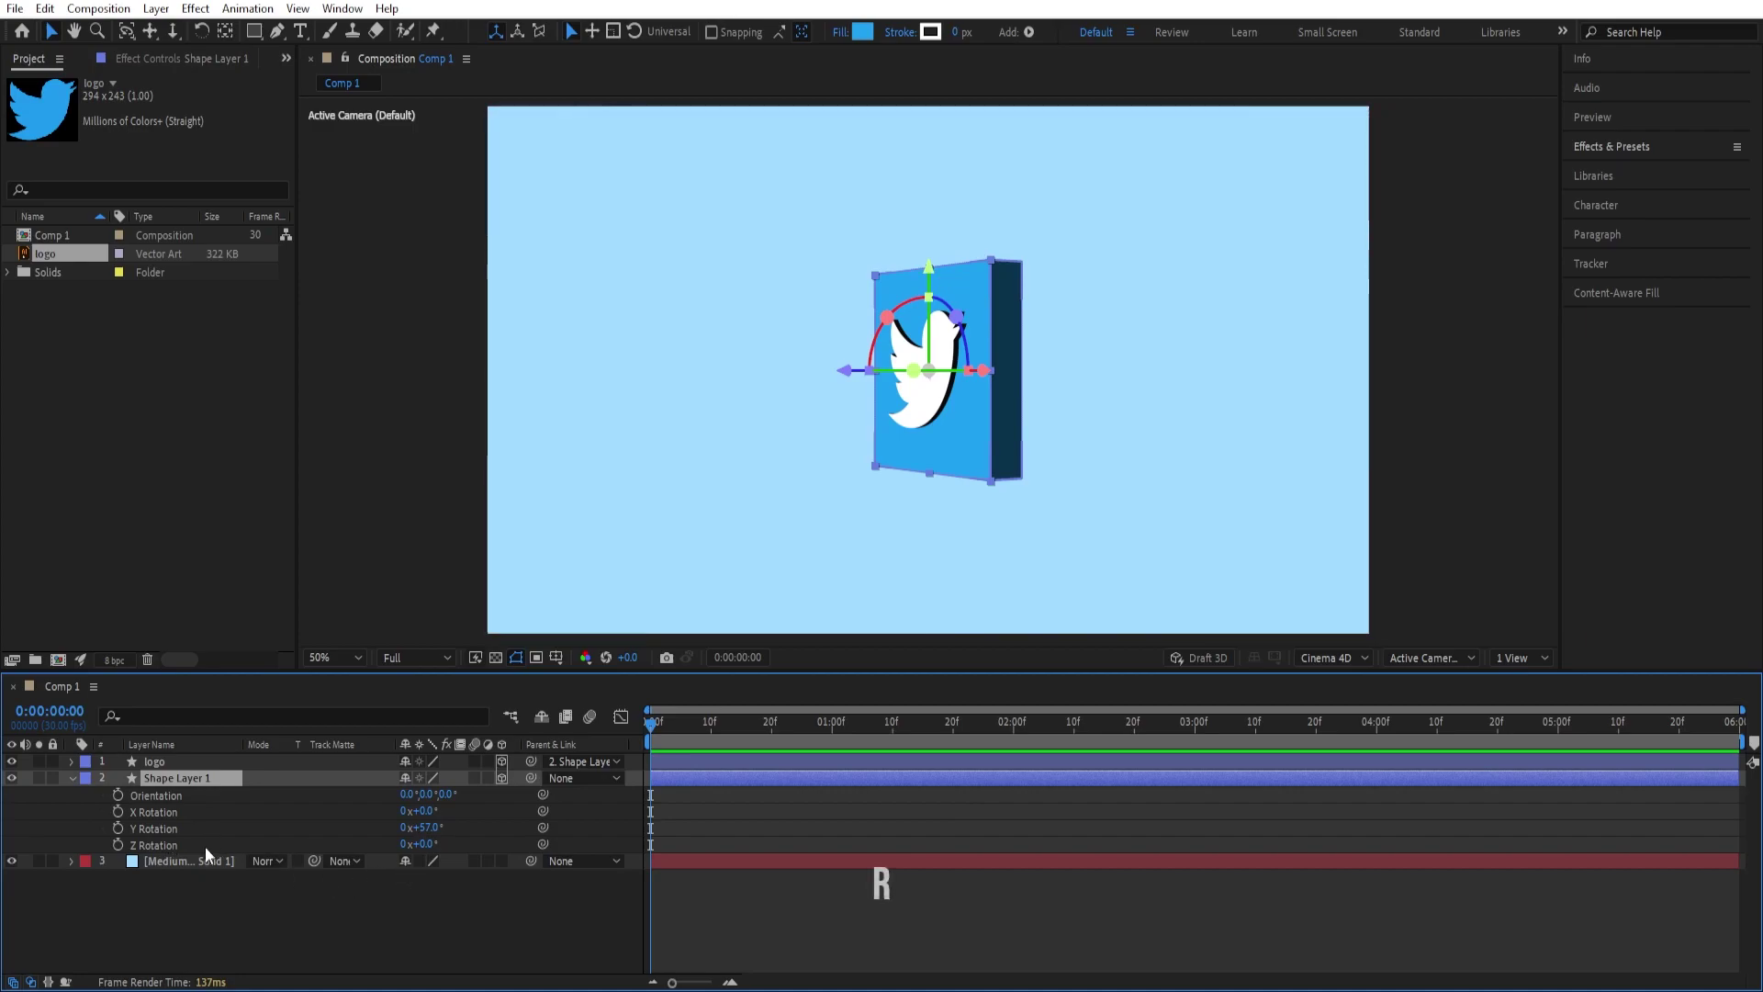
left_click(162, 829)
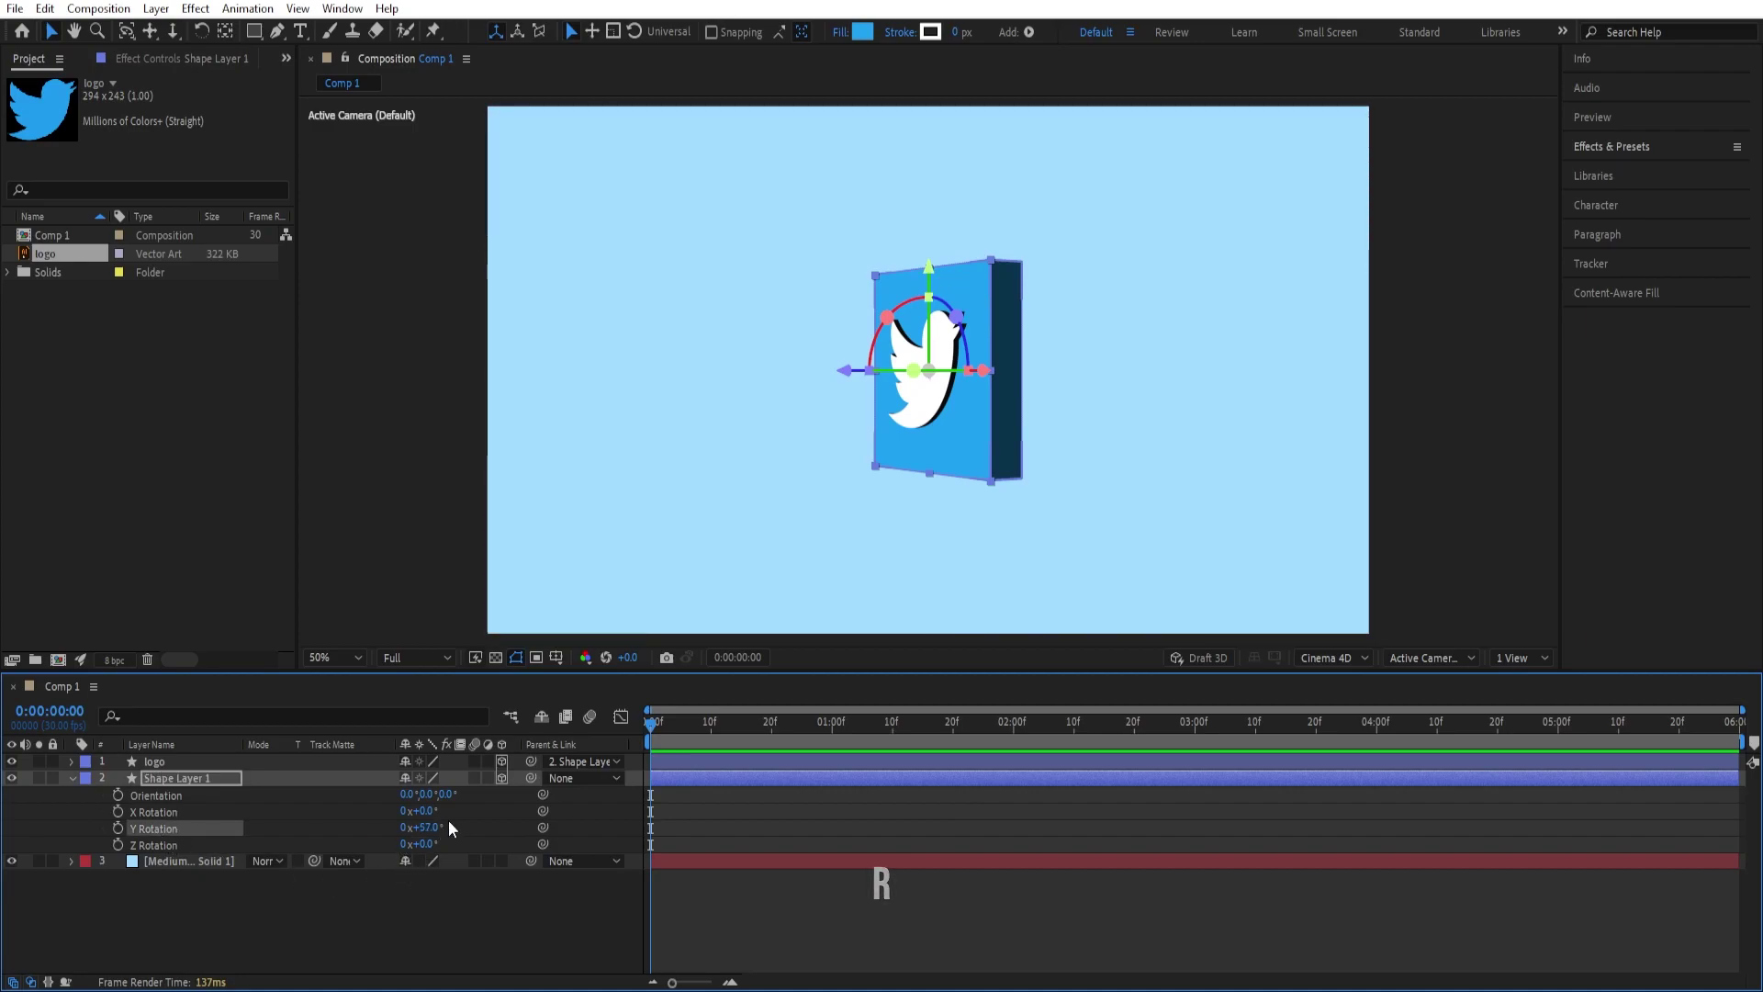
right_click(158, 825)
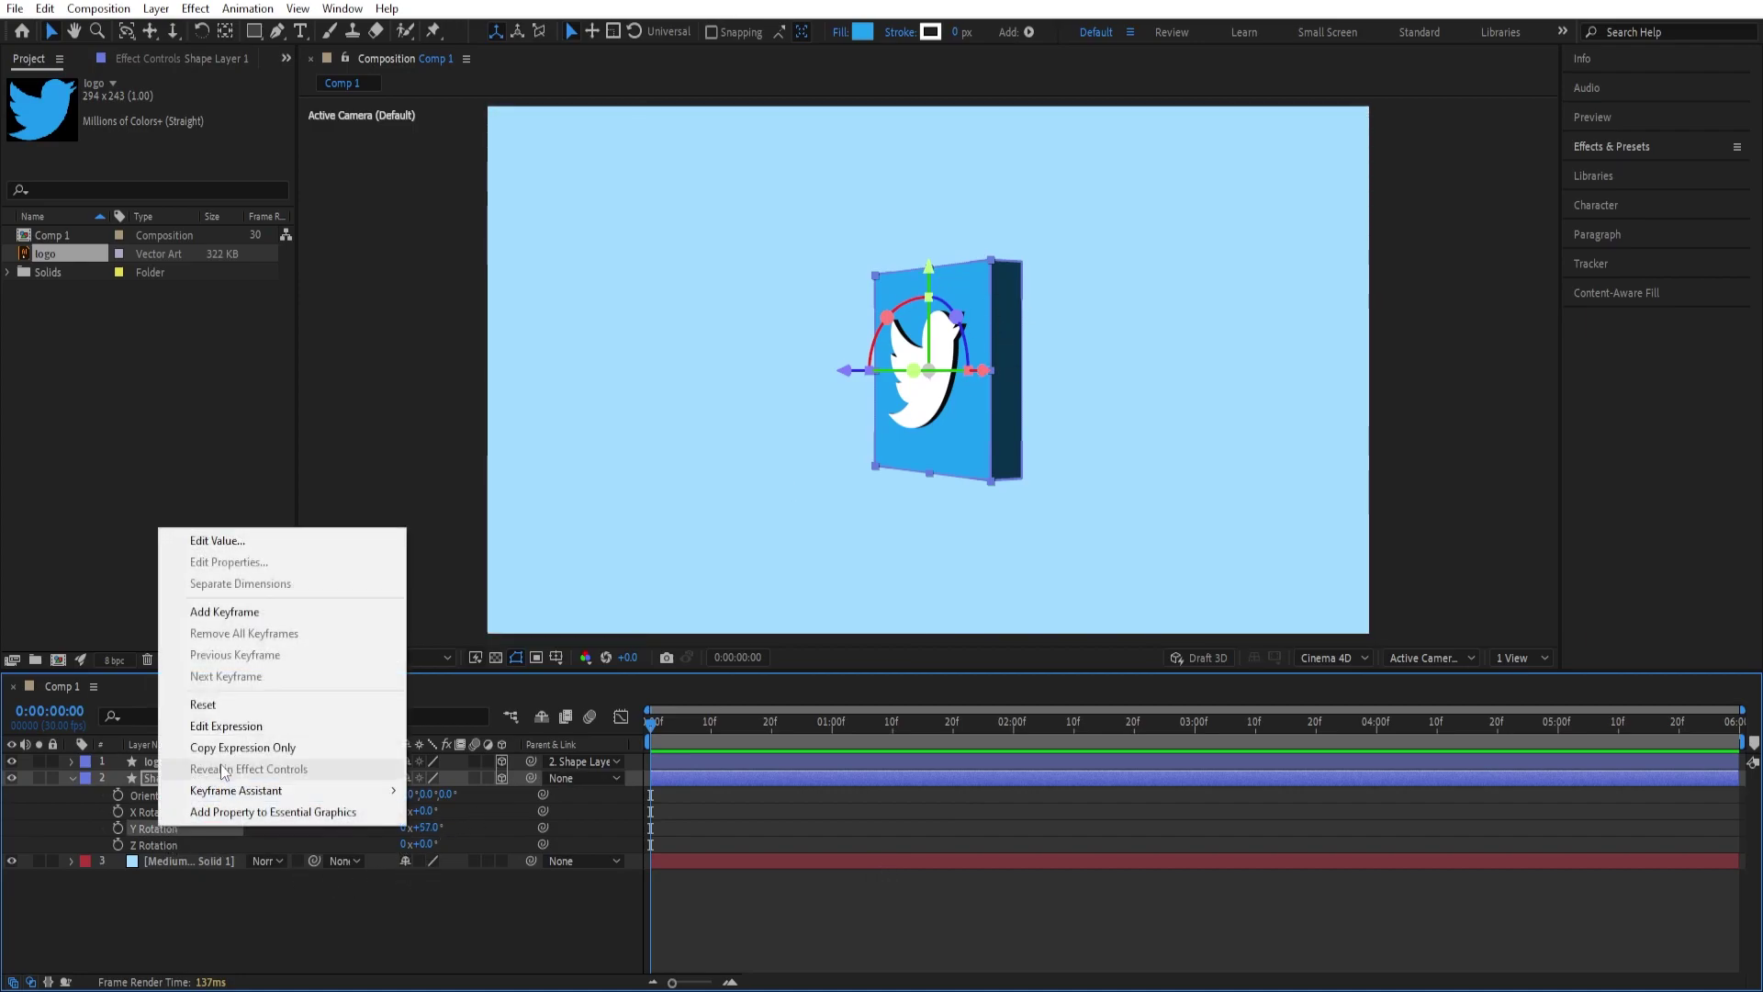
left_click(222, 698)
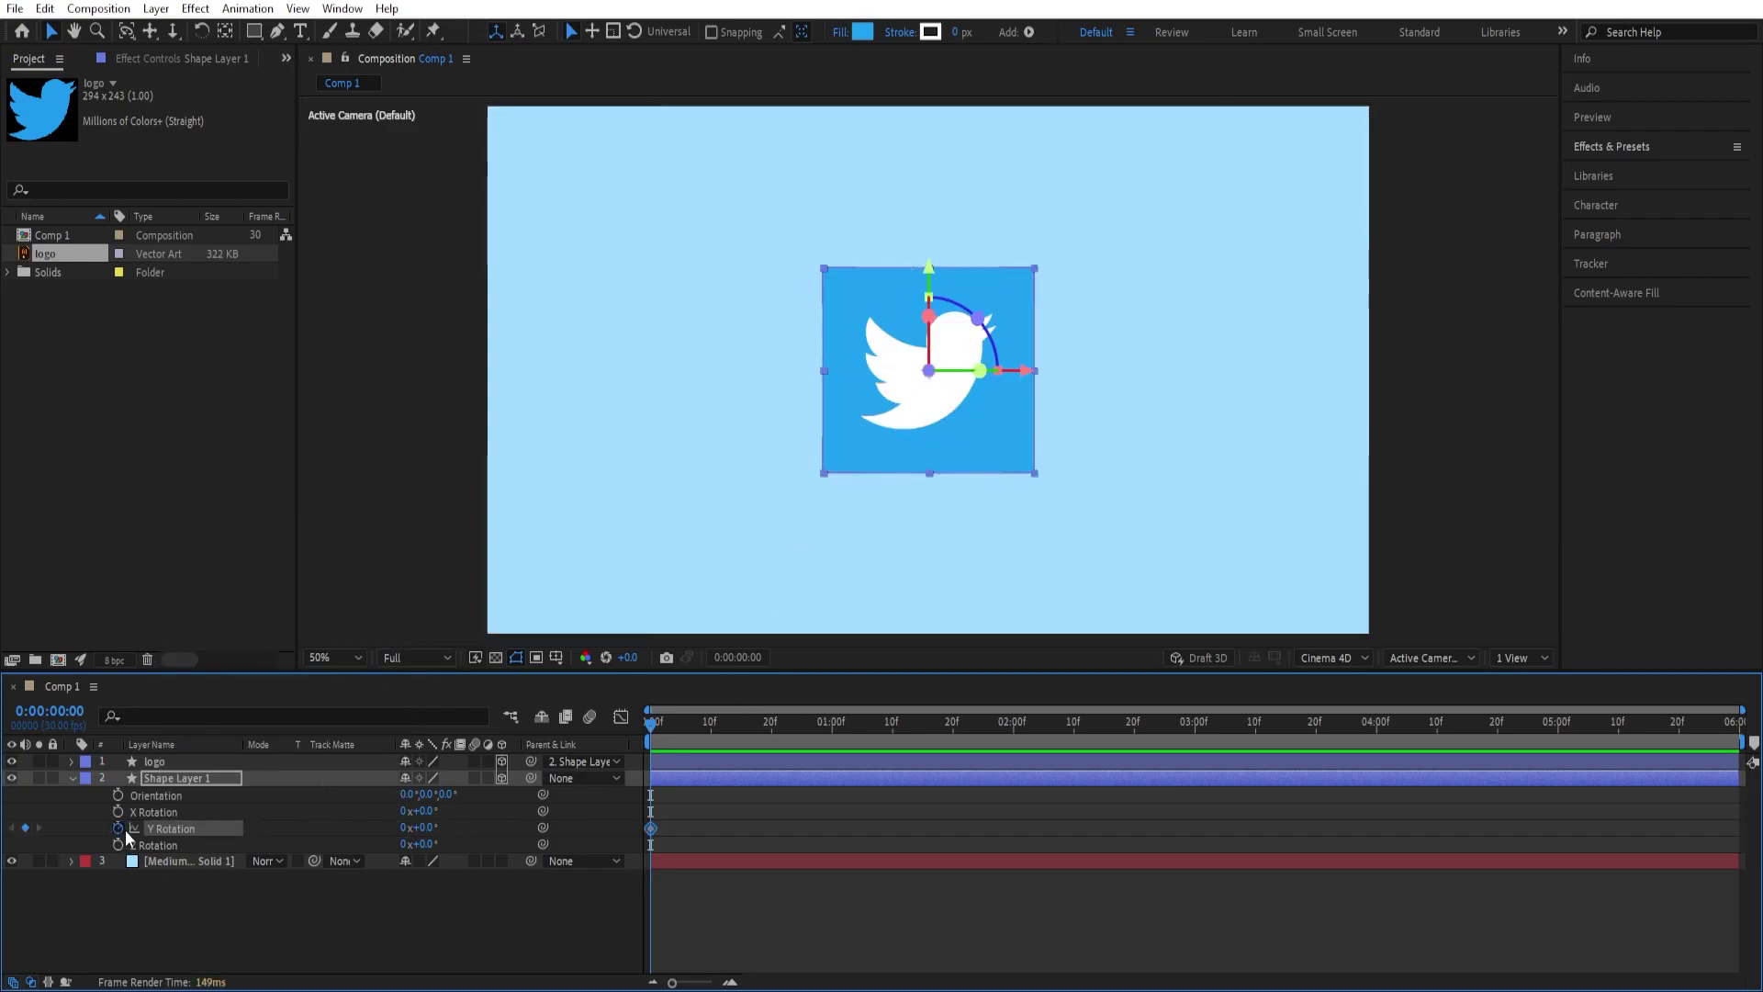
Keyframe Y Rotation past a full turn at 1:00 and 1x+0° at 1:20, then select all three keyframes.
left_click_drag(837, 723, 830, 720)
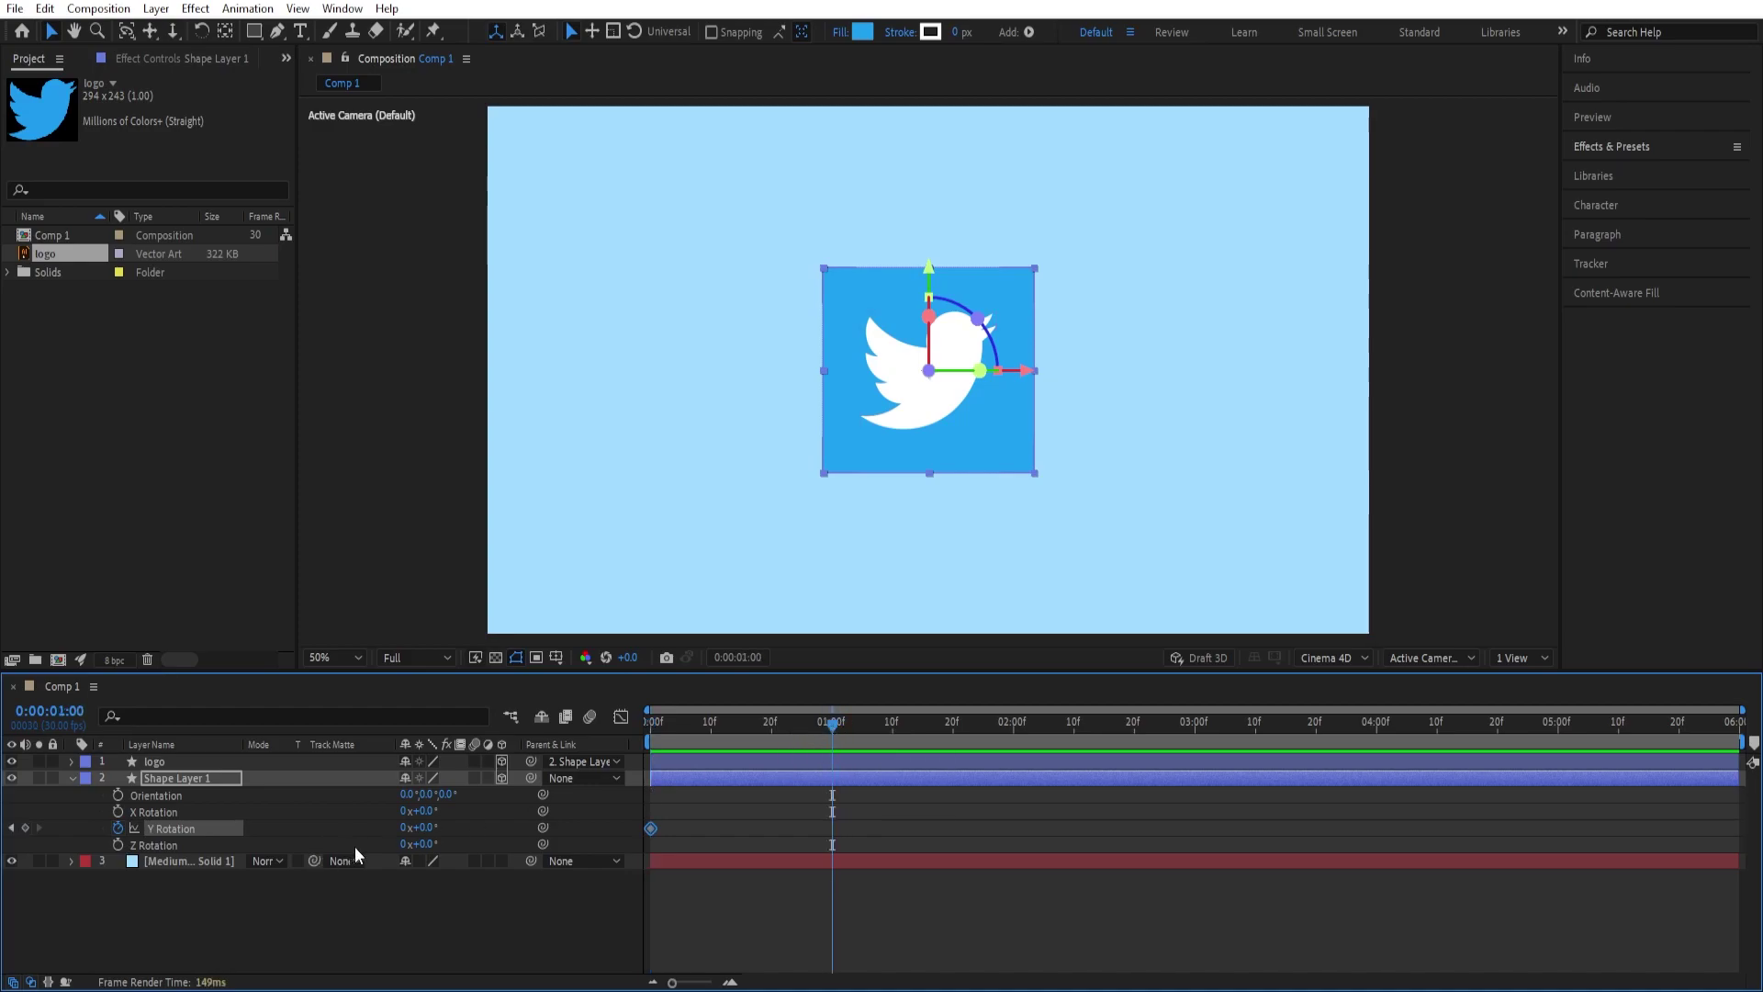
left_click_drag(427, 833, 772, 796)
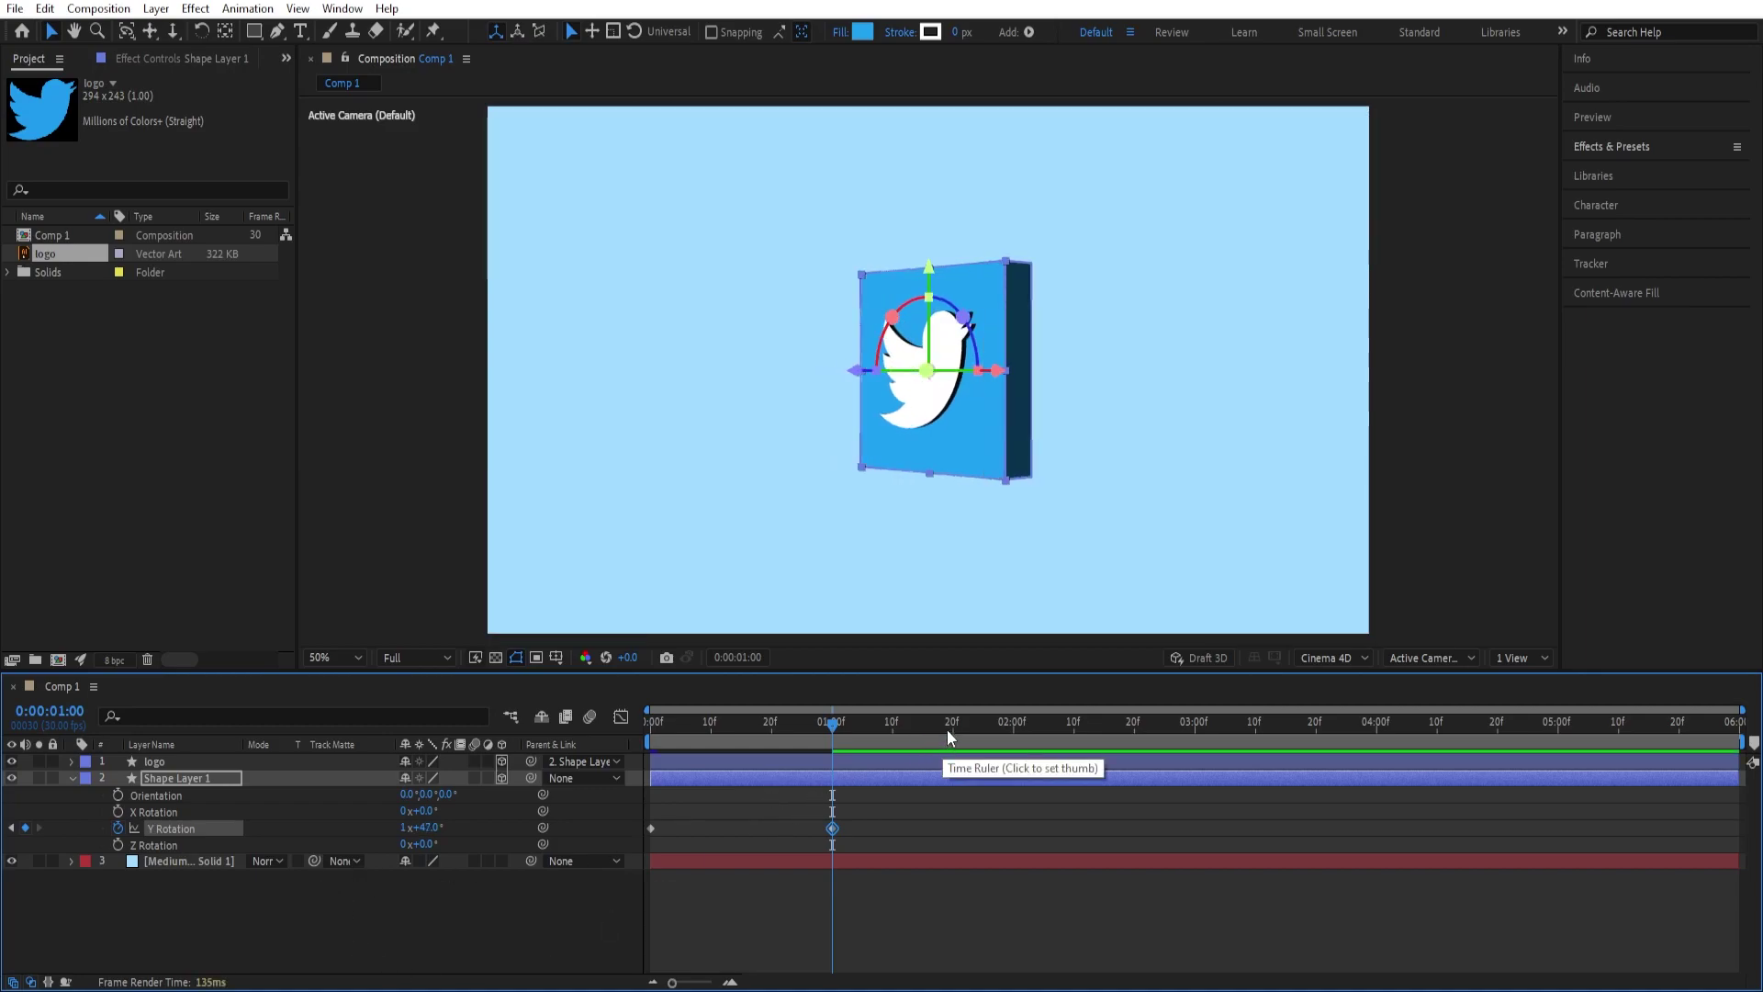
key("shift+Page_Down")
key("shift+Page_Down")
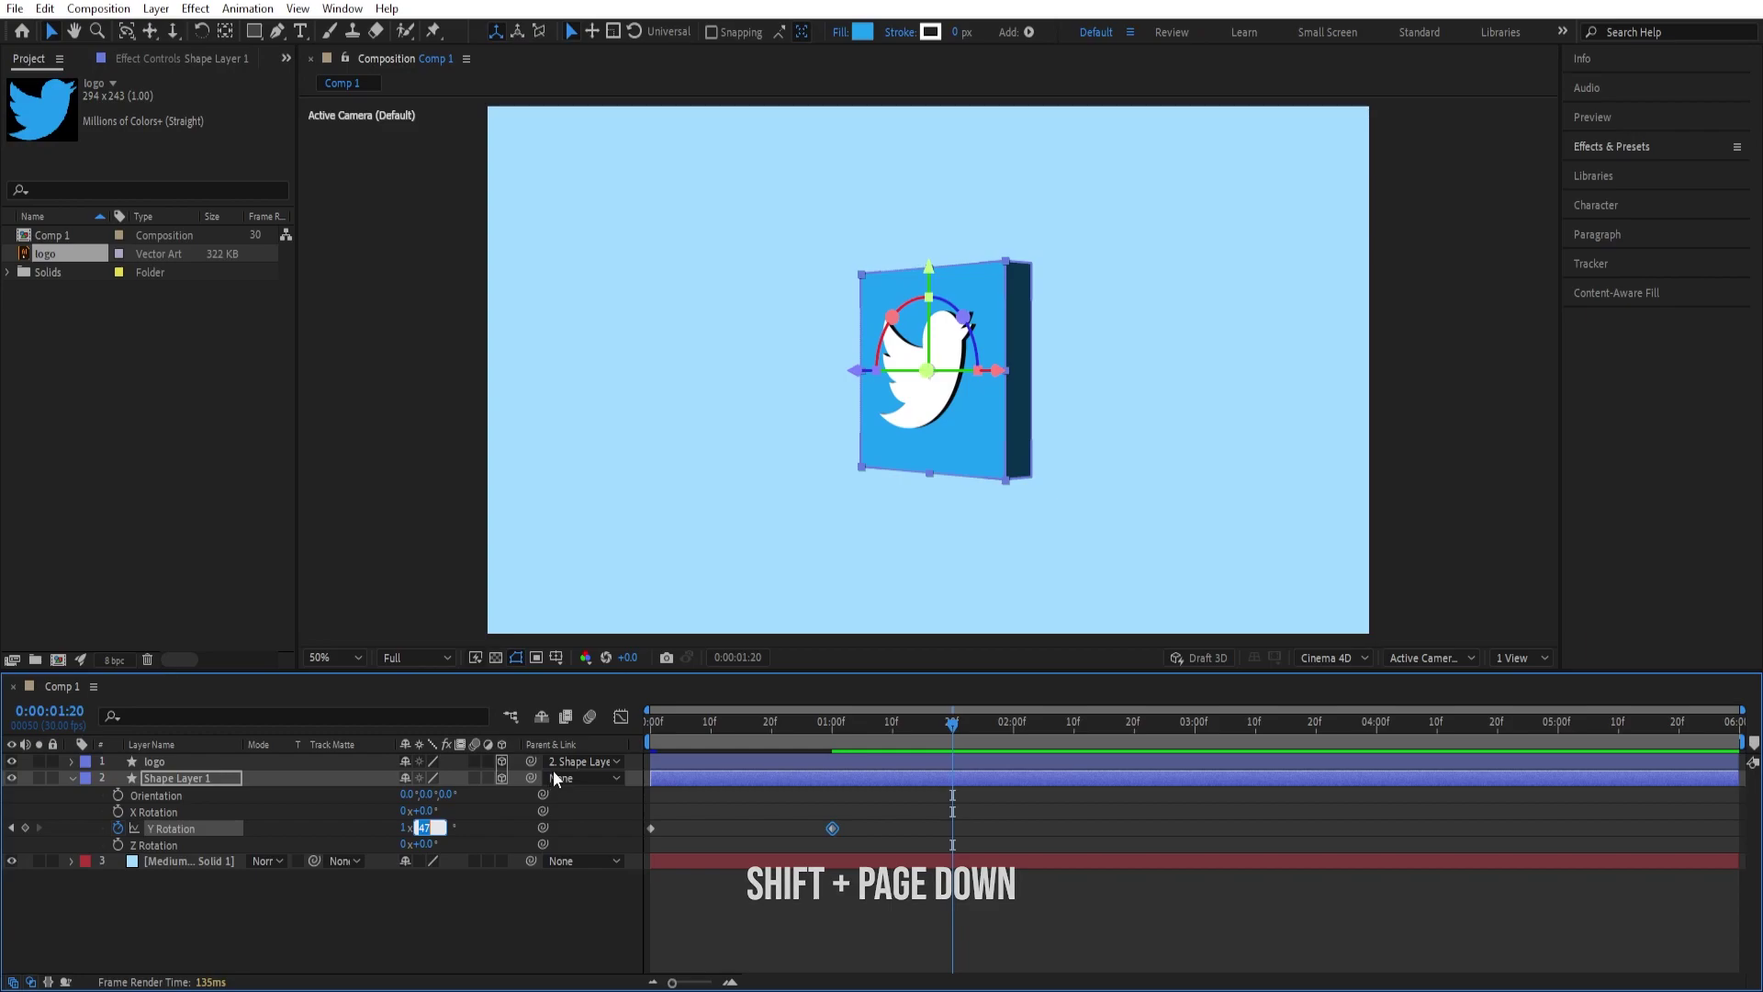
type("0")
key("Return")
left_click_drag(1000, 831, 622, 836)
Easy-ease the Y Rotation keyframes and extend the middle keyframe's outgoing influence to 87%.
key("F9")
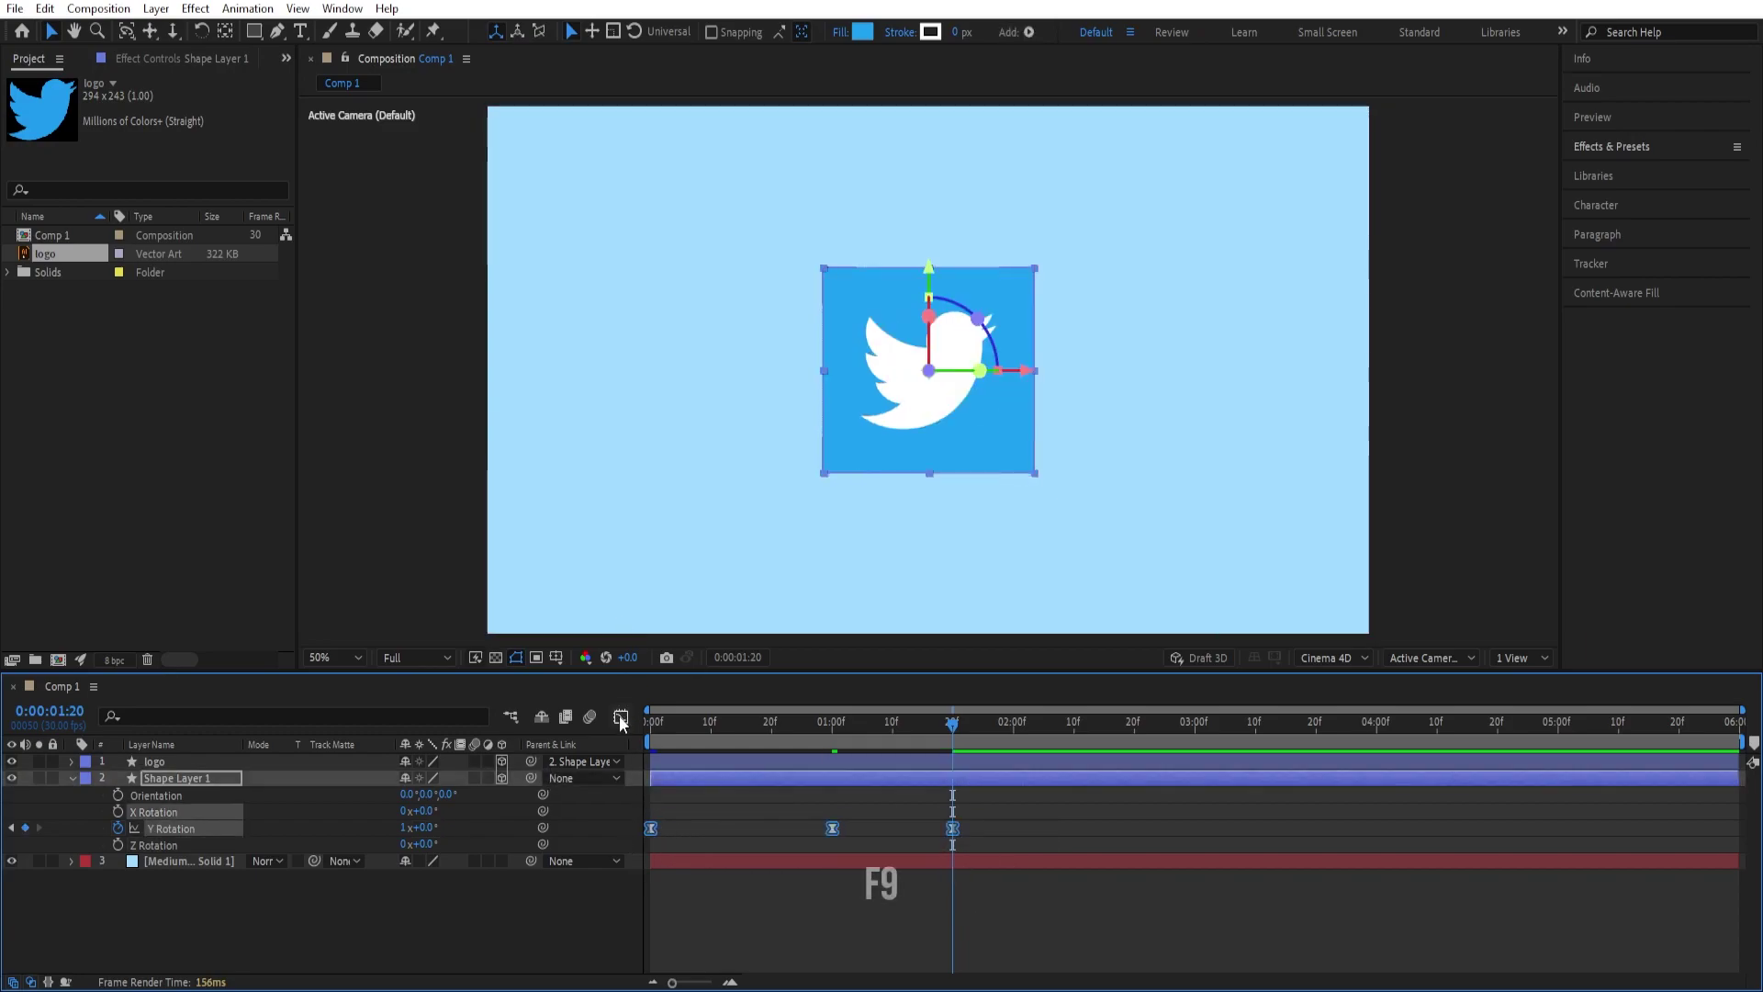
left_click(621, 716)
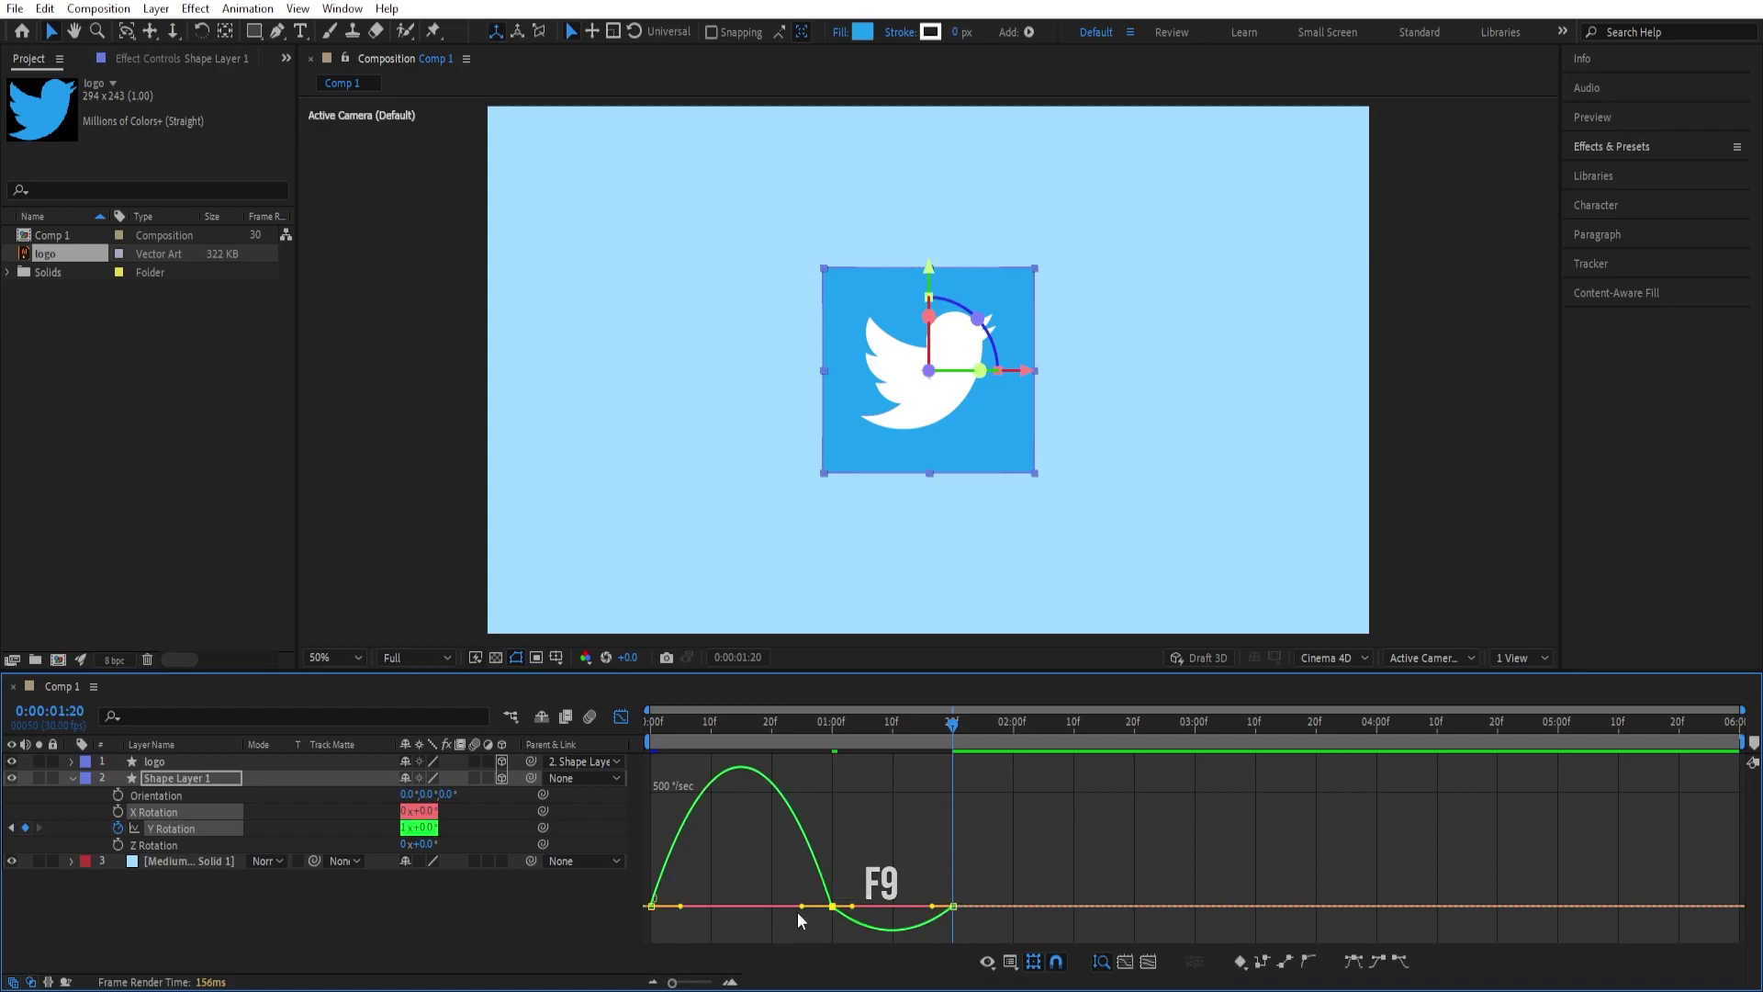
left_click_drag(803, 907, 741, 911)
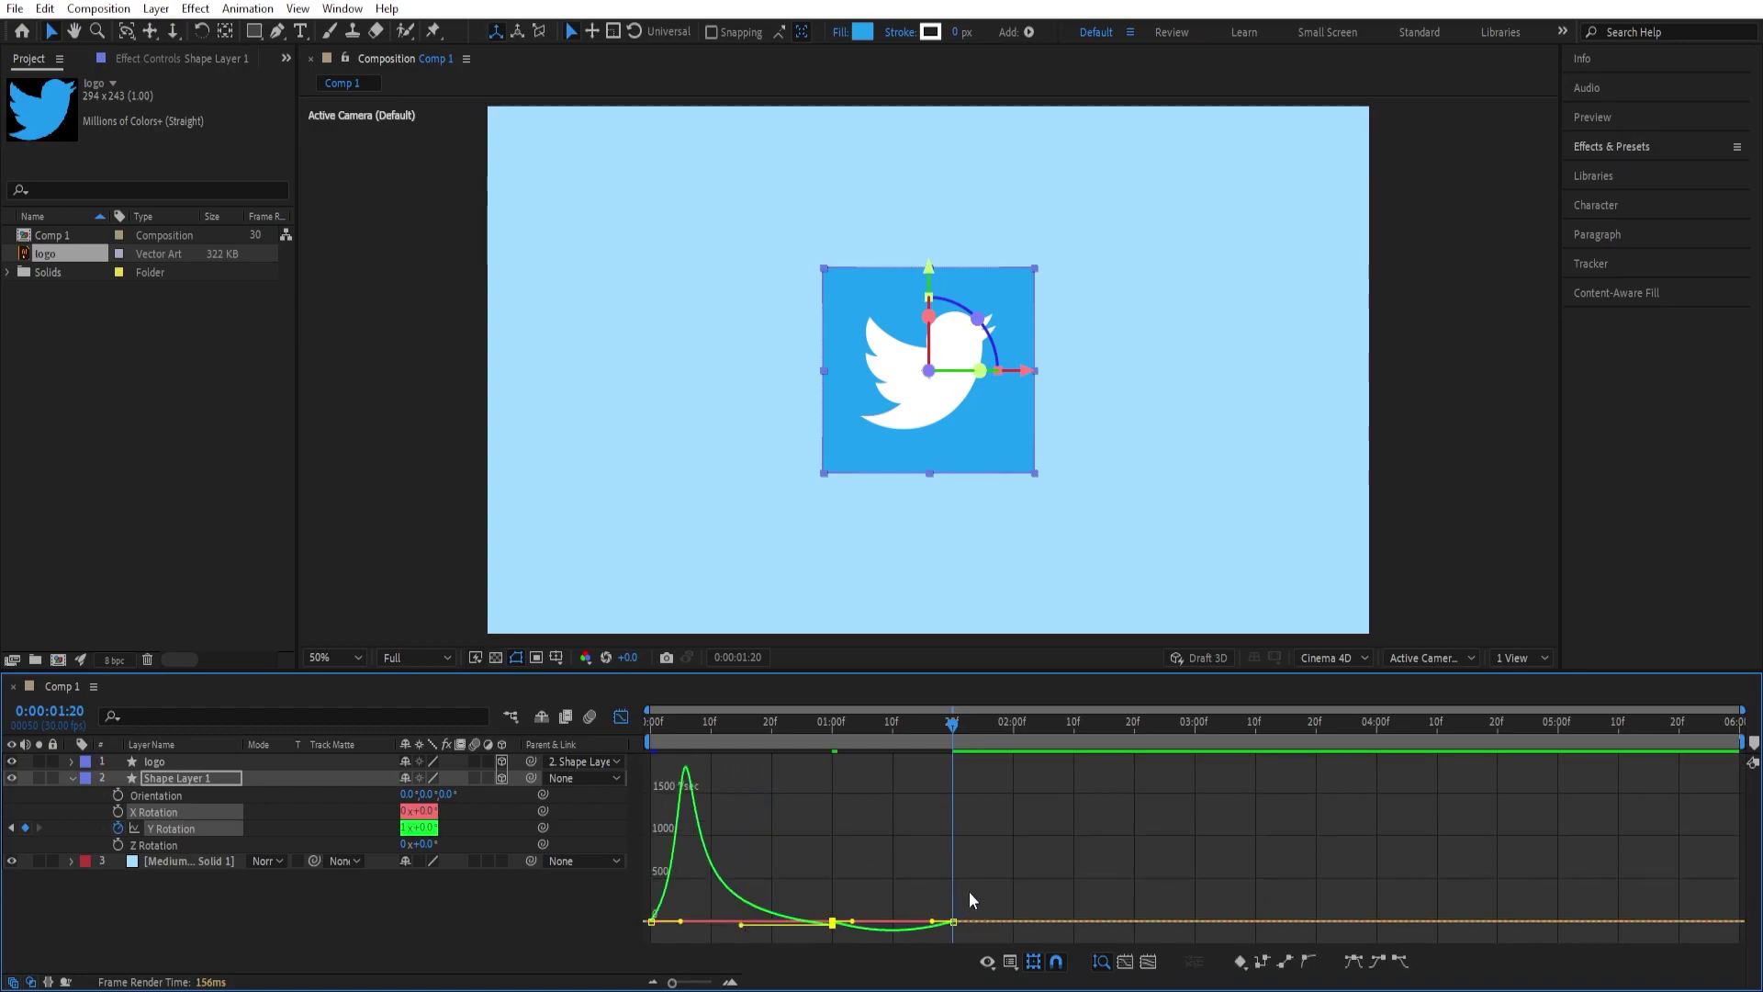
left_click_drag(999, 888, 893, 921)
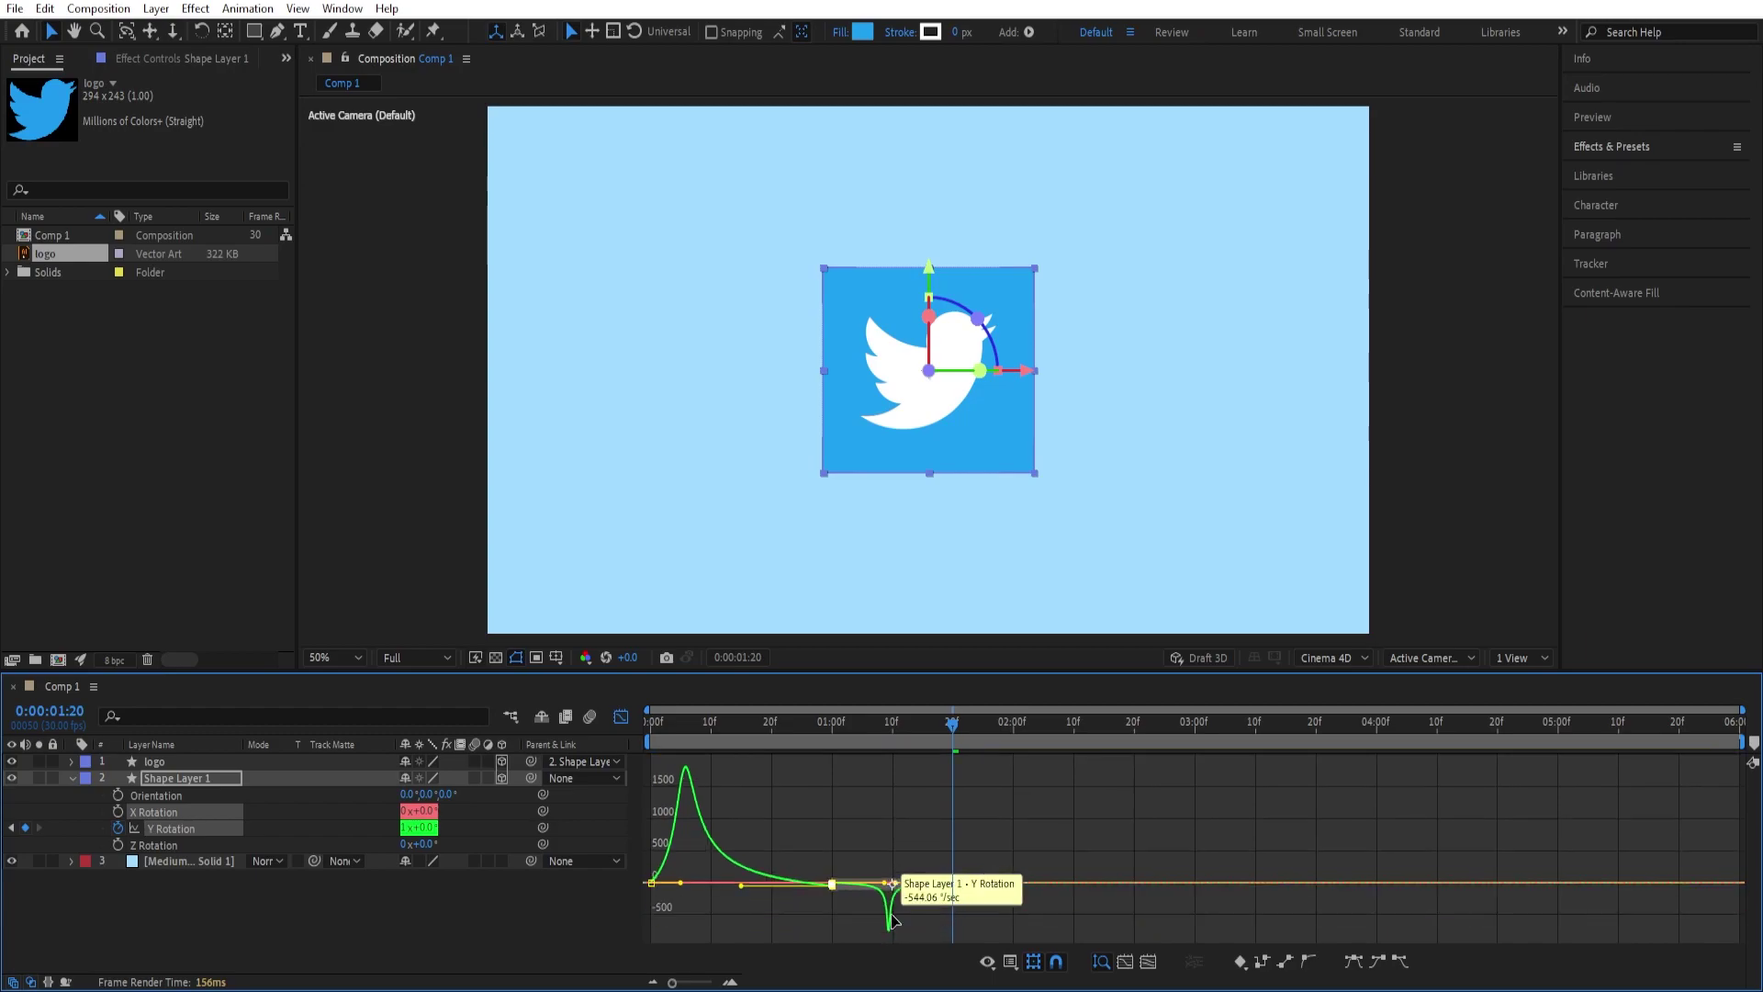
left_click(620, 716)
Preview the spinning tile from the start, then return the playhead near the beginning.
left_click_drag(945, 739, 643, 746)
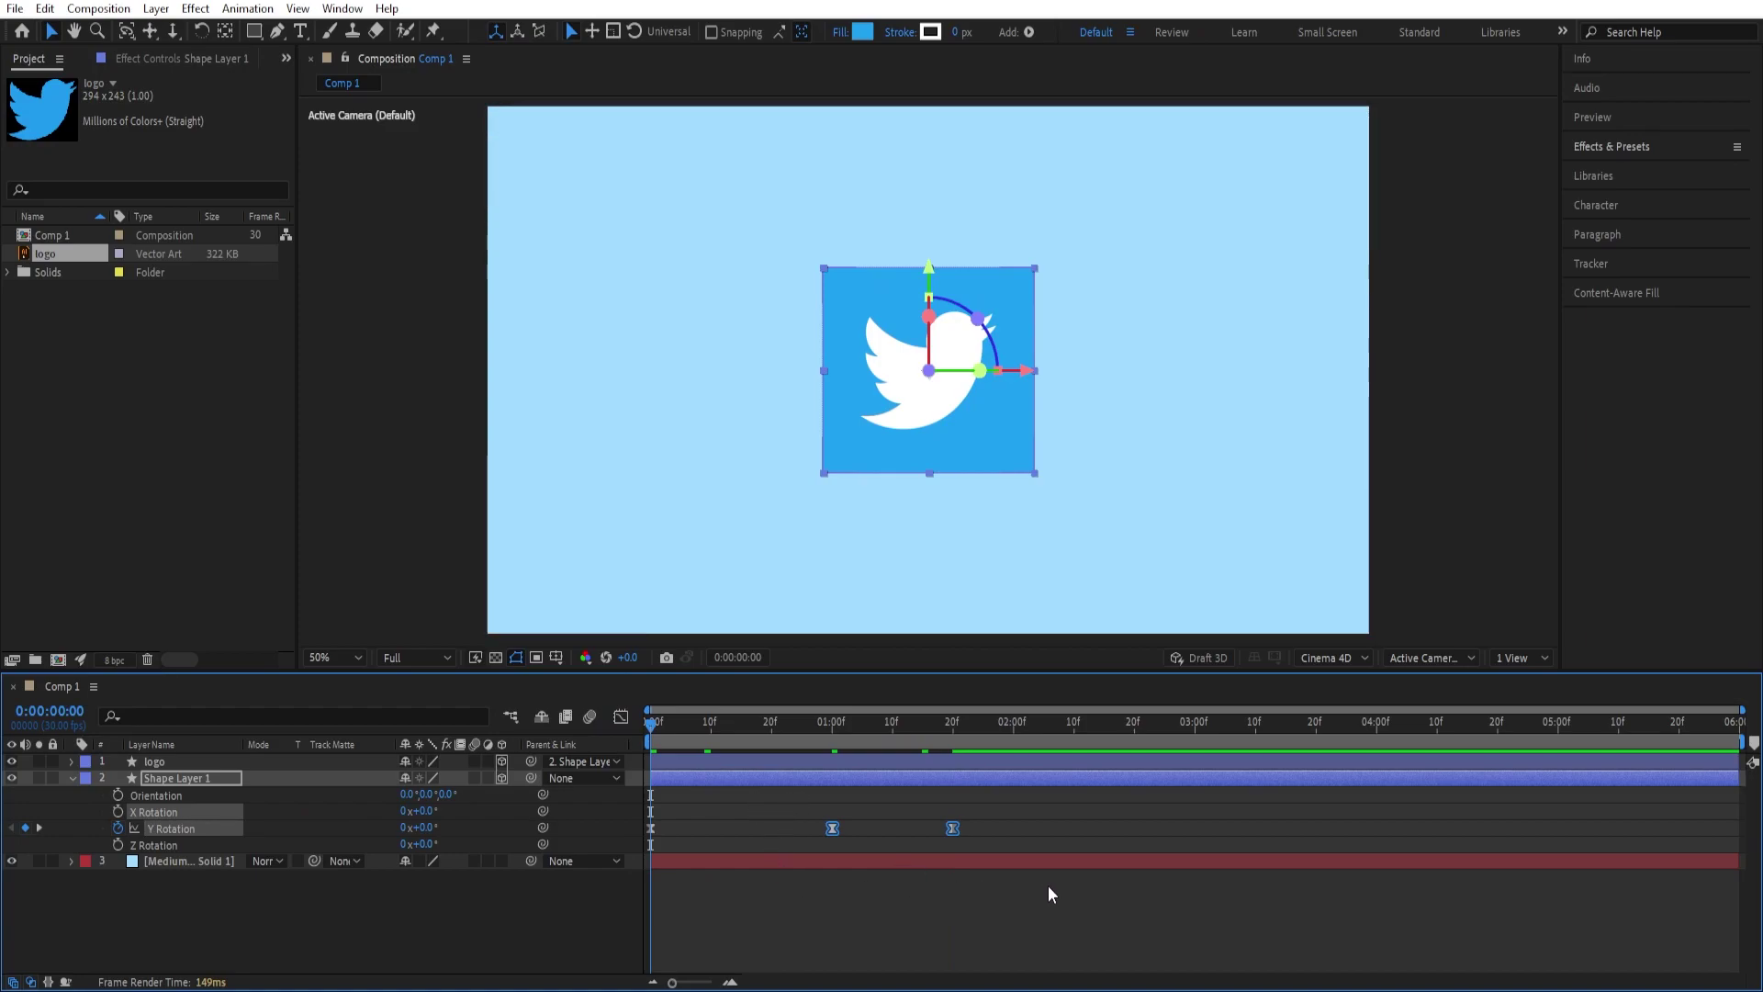
key("space")
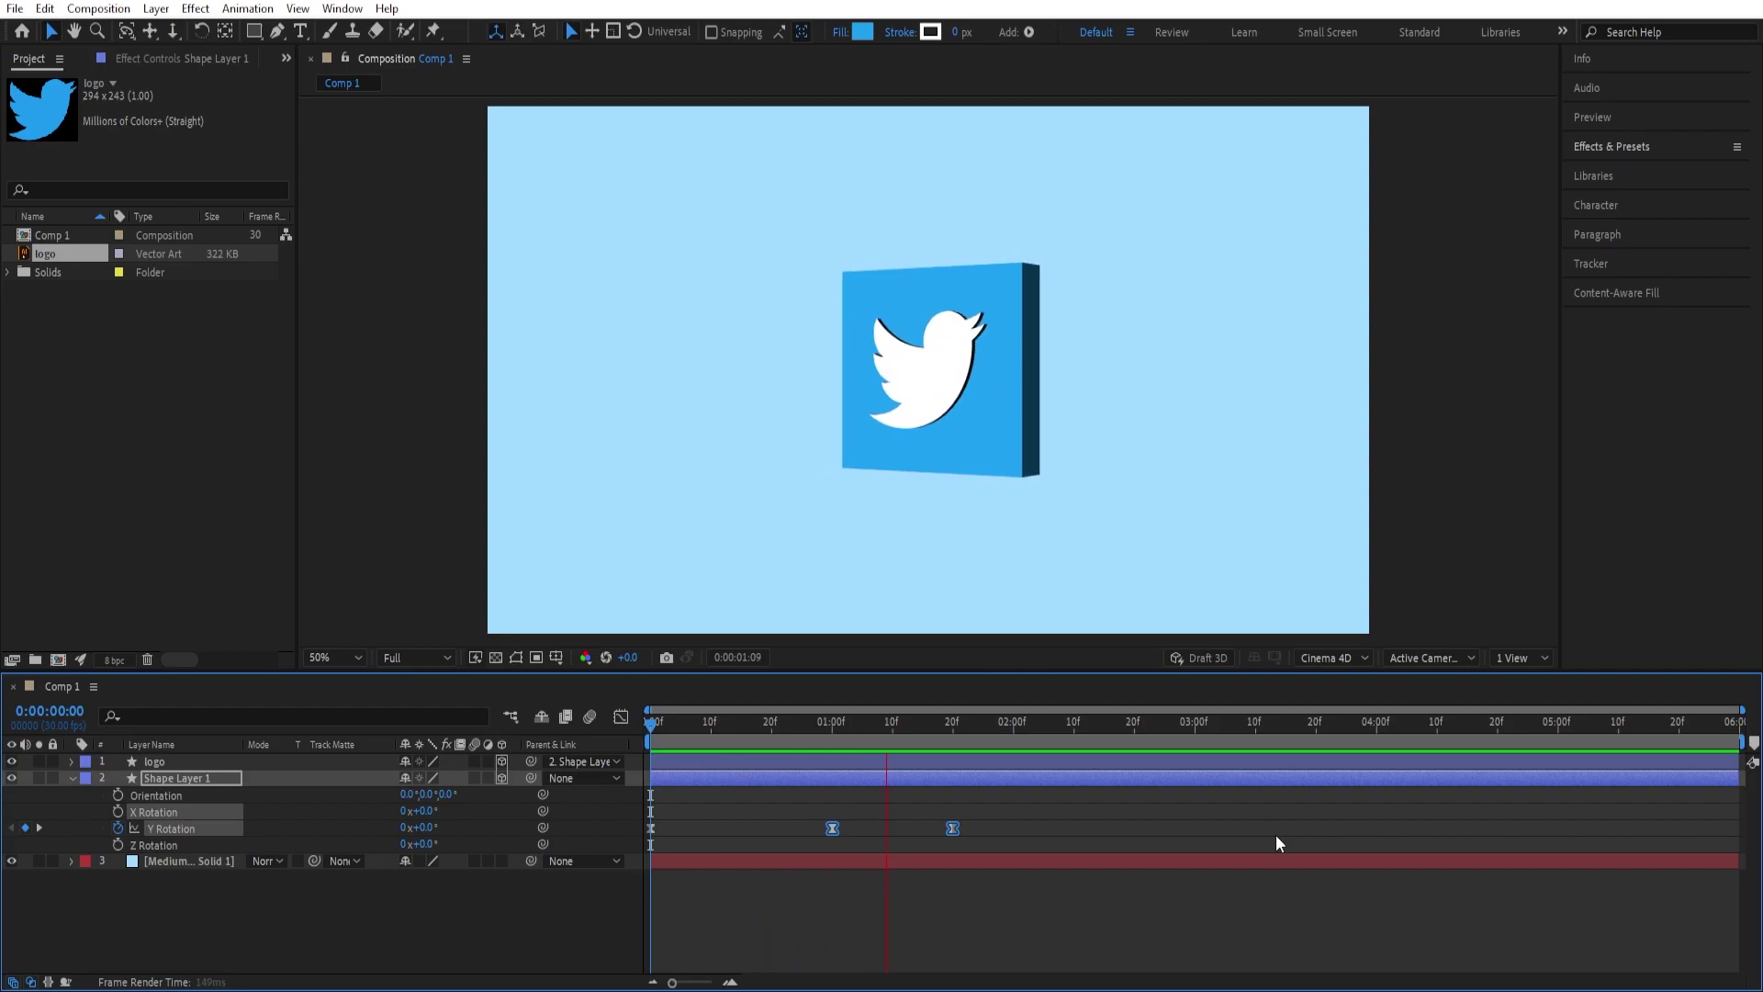
left_click(1066, 725)
left_click_drag(1066, 725, 646, 738)
scroll(1060, 320, "down", 2)
Collapse the tile's rotation properties and clear the layer selection.
left_click(73, 777)
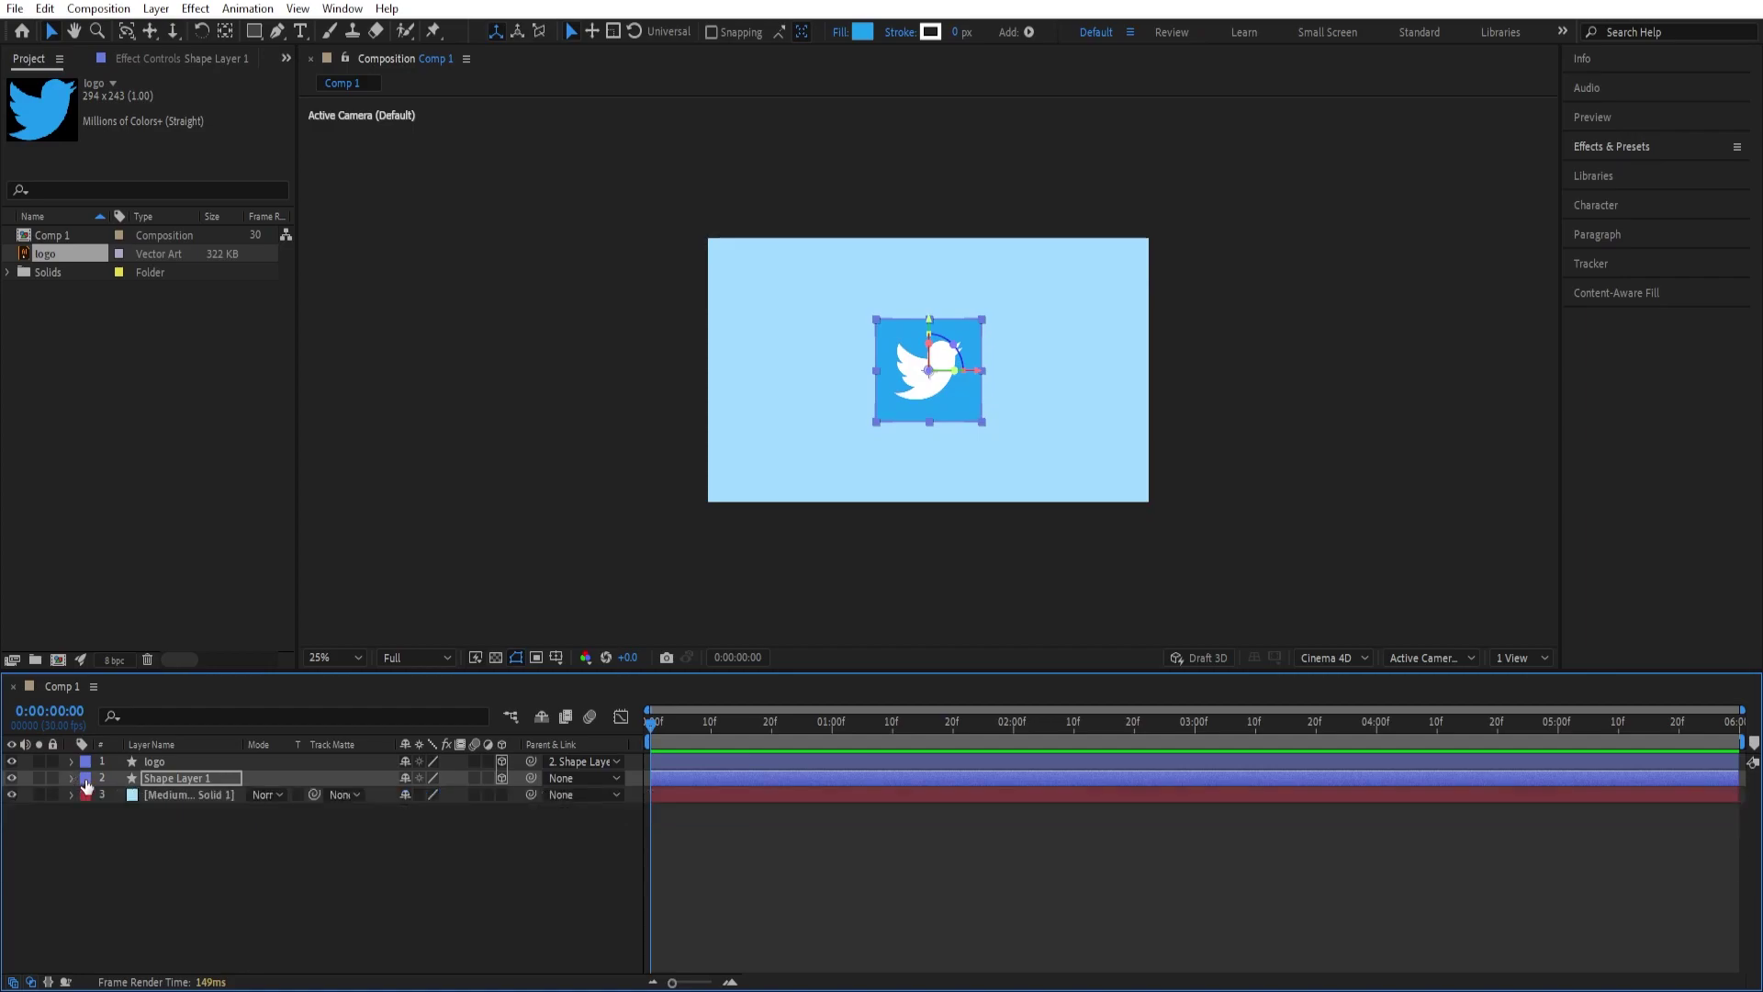
left_click(167, 760)
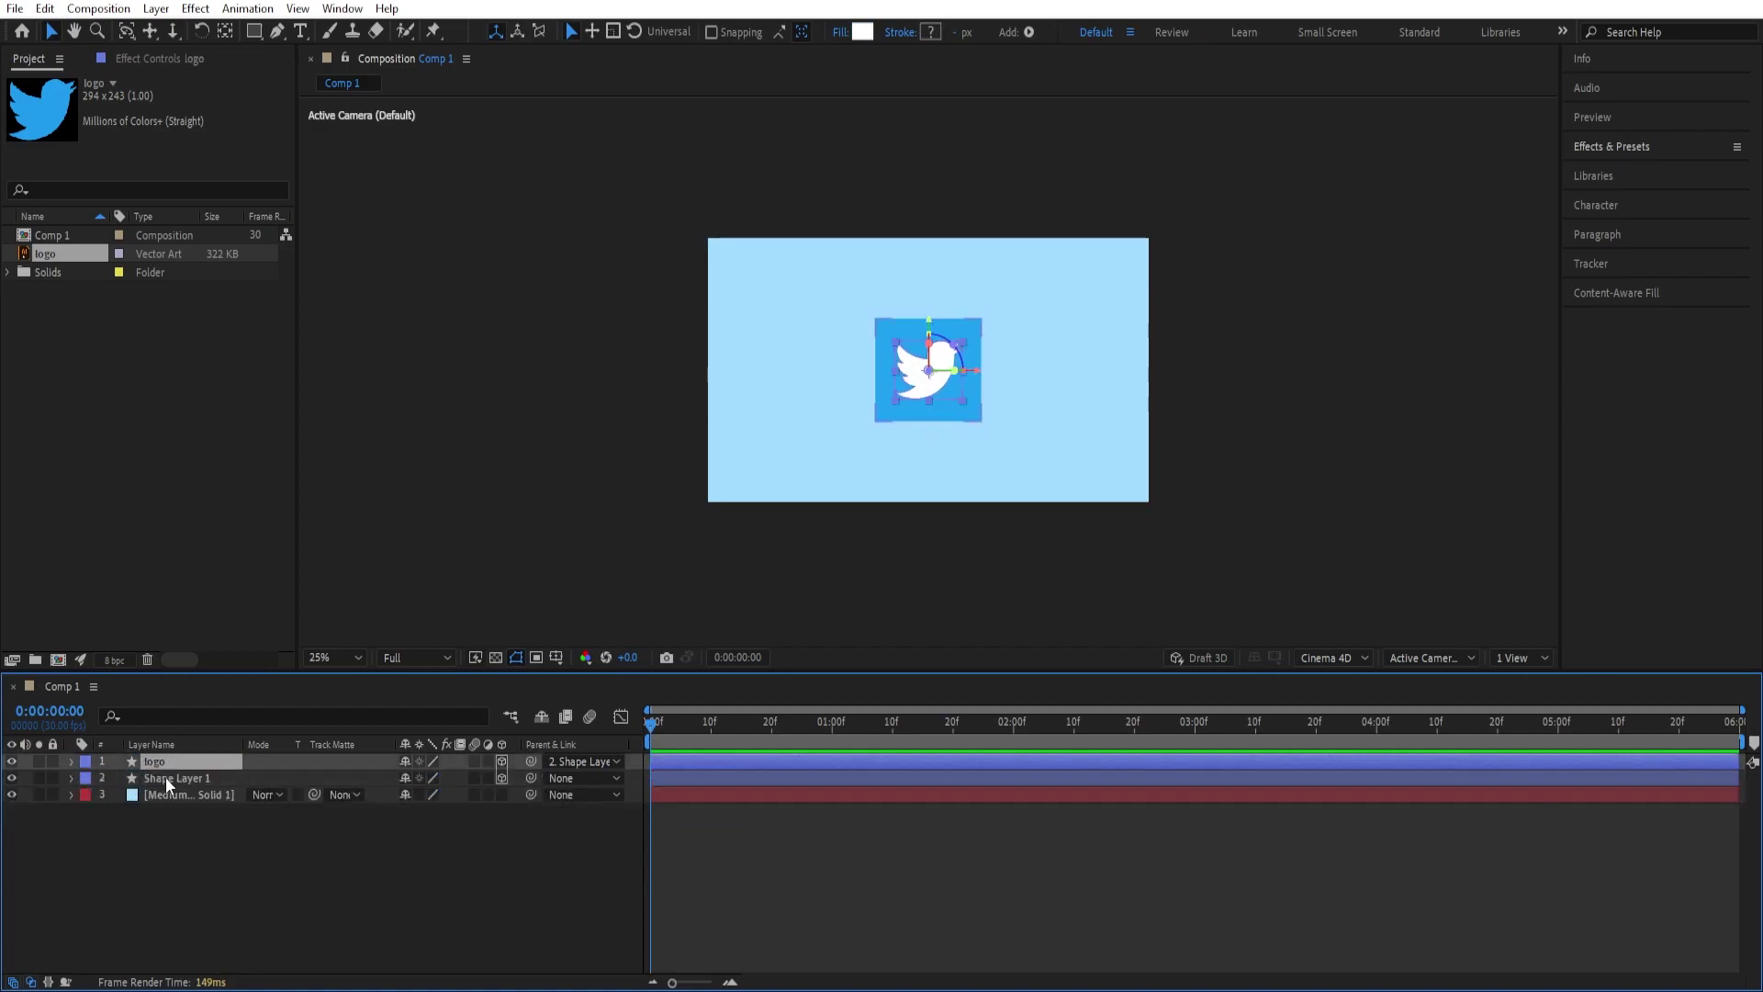
left_click(166, 777)
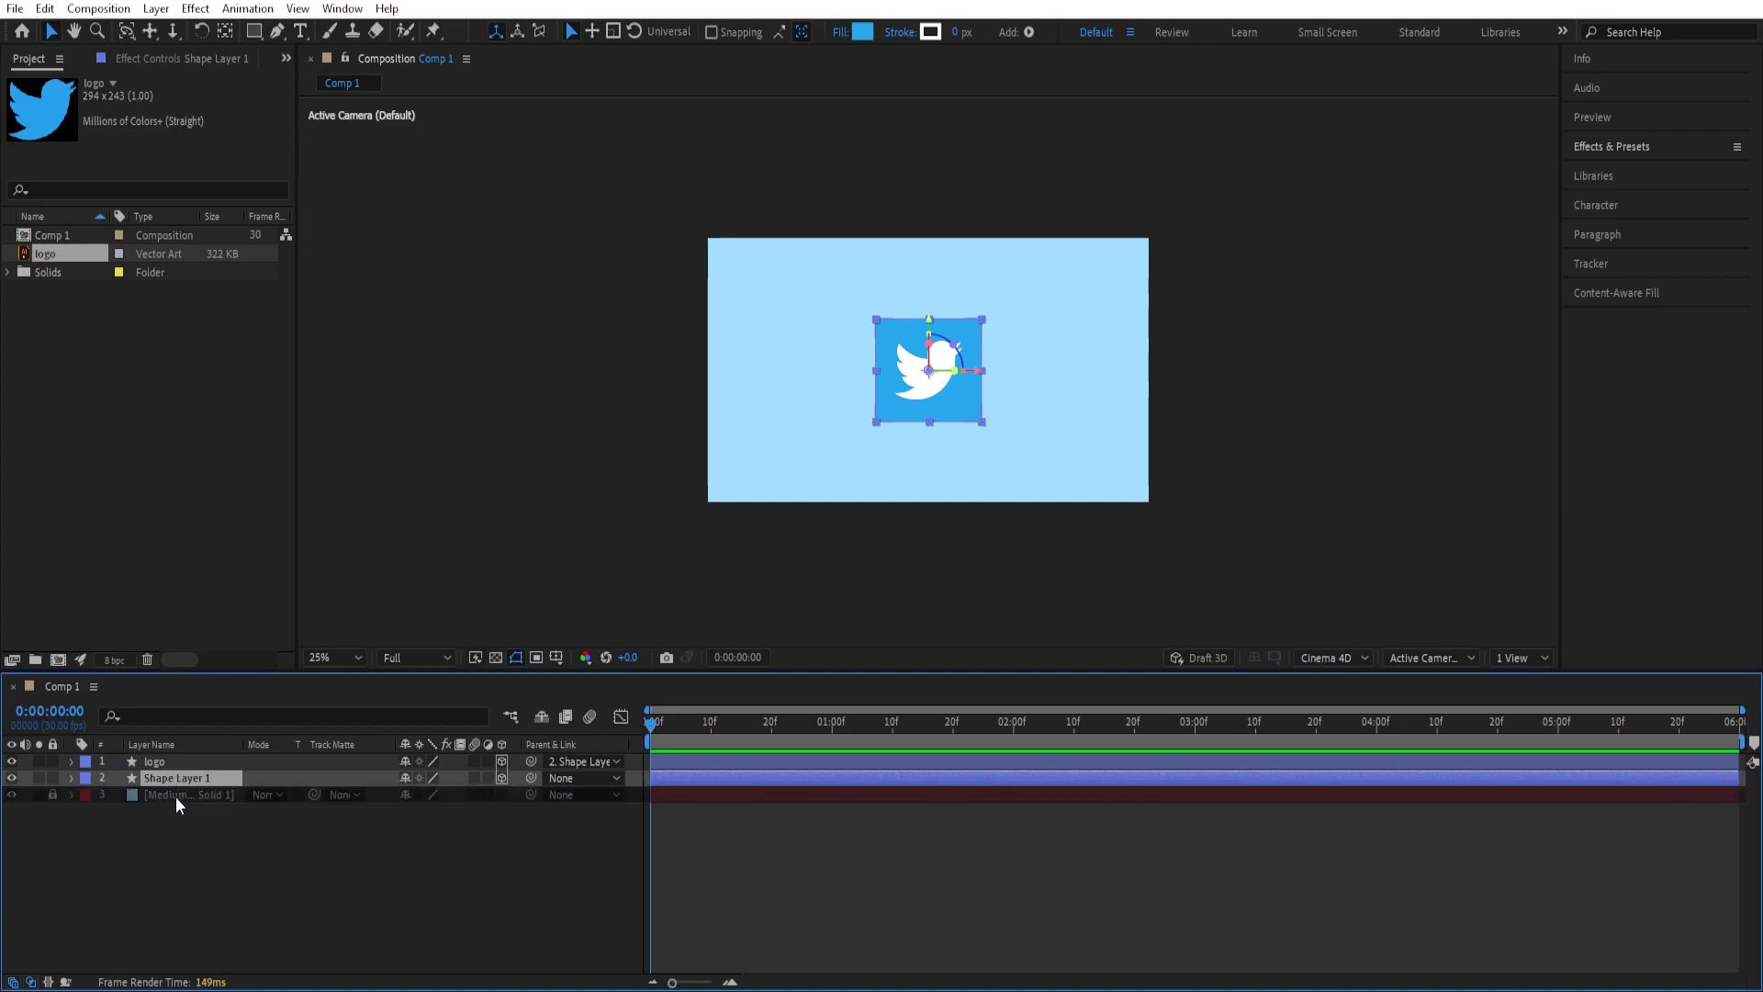
left_click(174, 795)
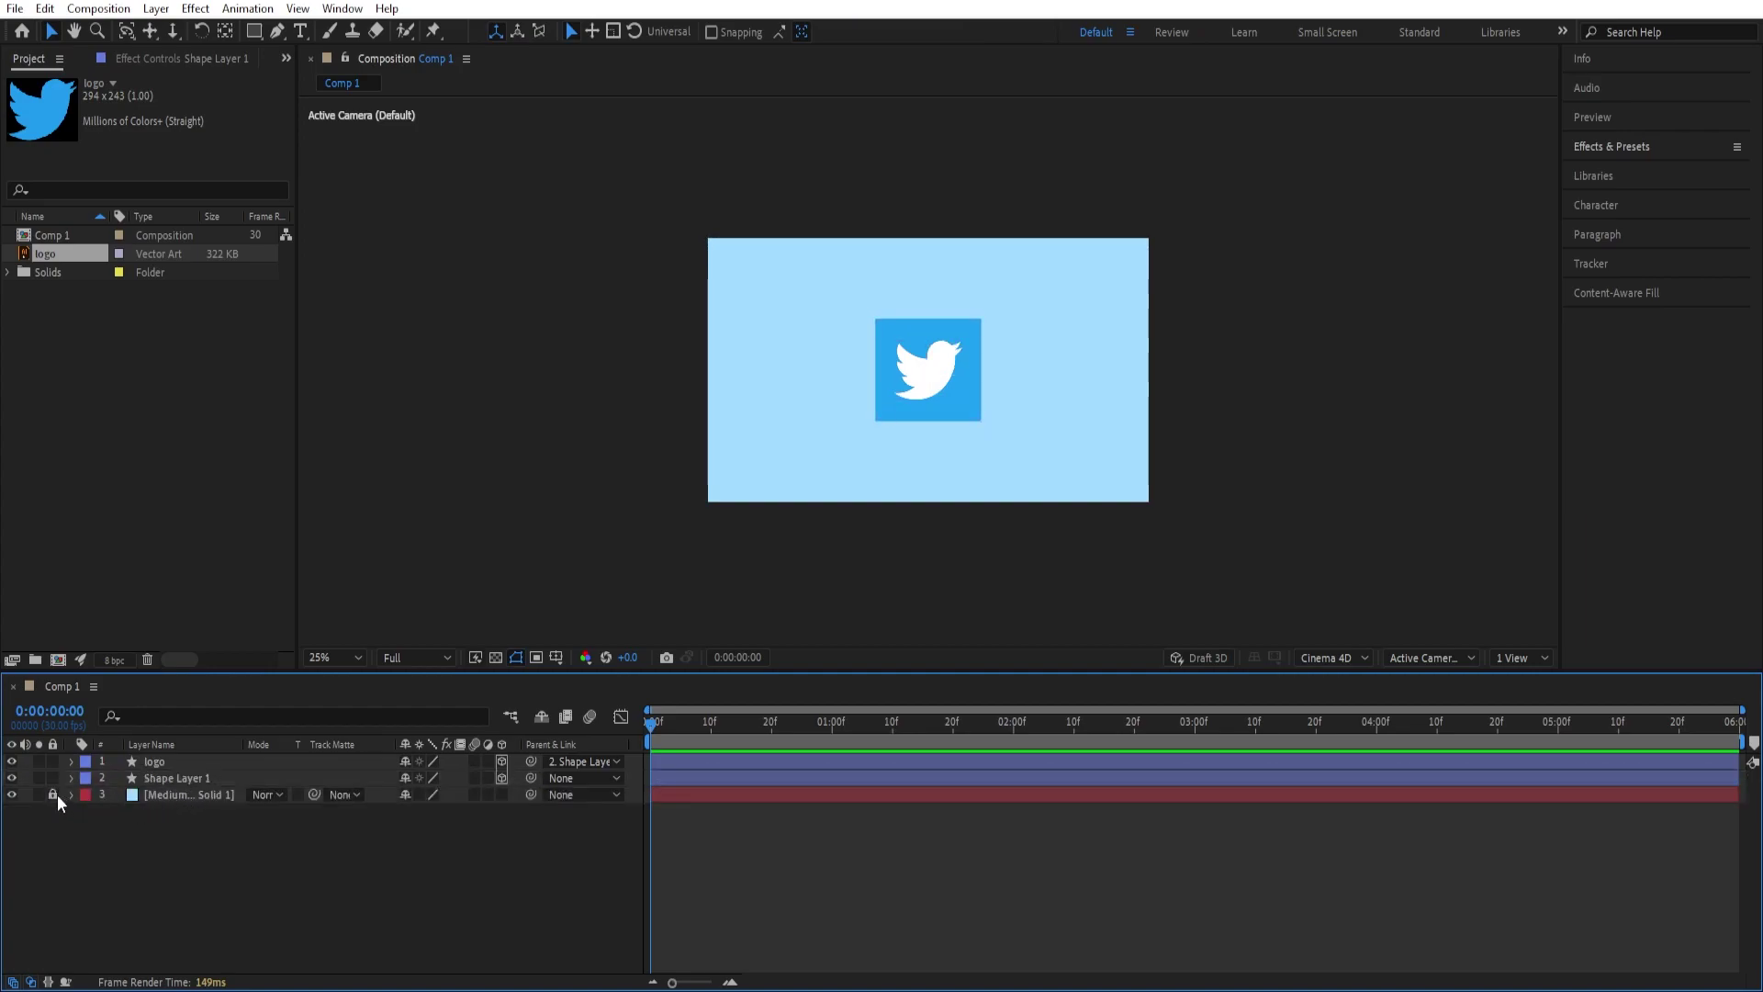
Rename the background solid to 'bg', lock it, and select the tile and logo layers.
left_click(134, 795)
key("Return")
type("bg")
key("Return")
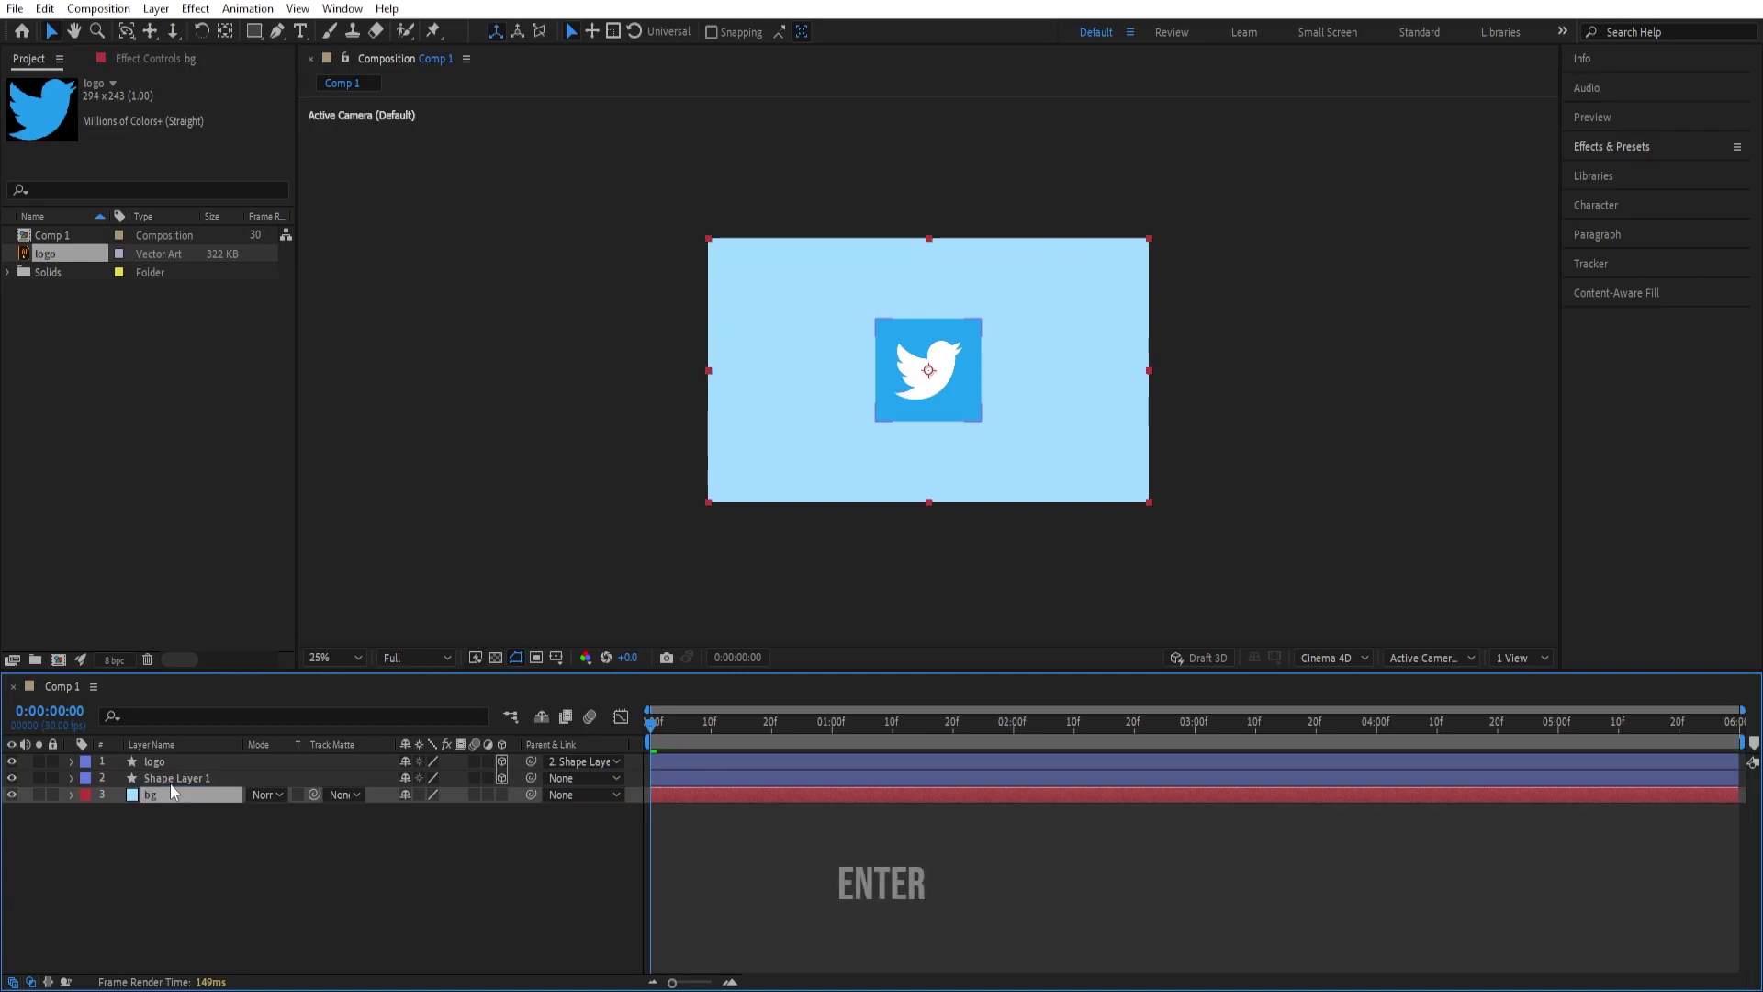
left_click(52, 795)
left_click(206, 778)
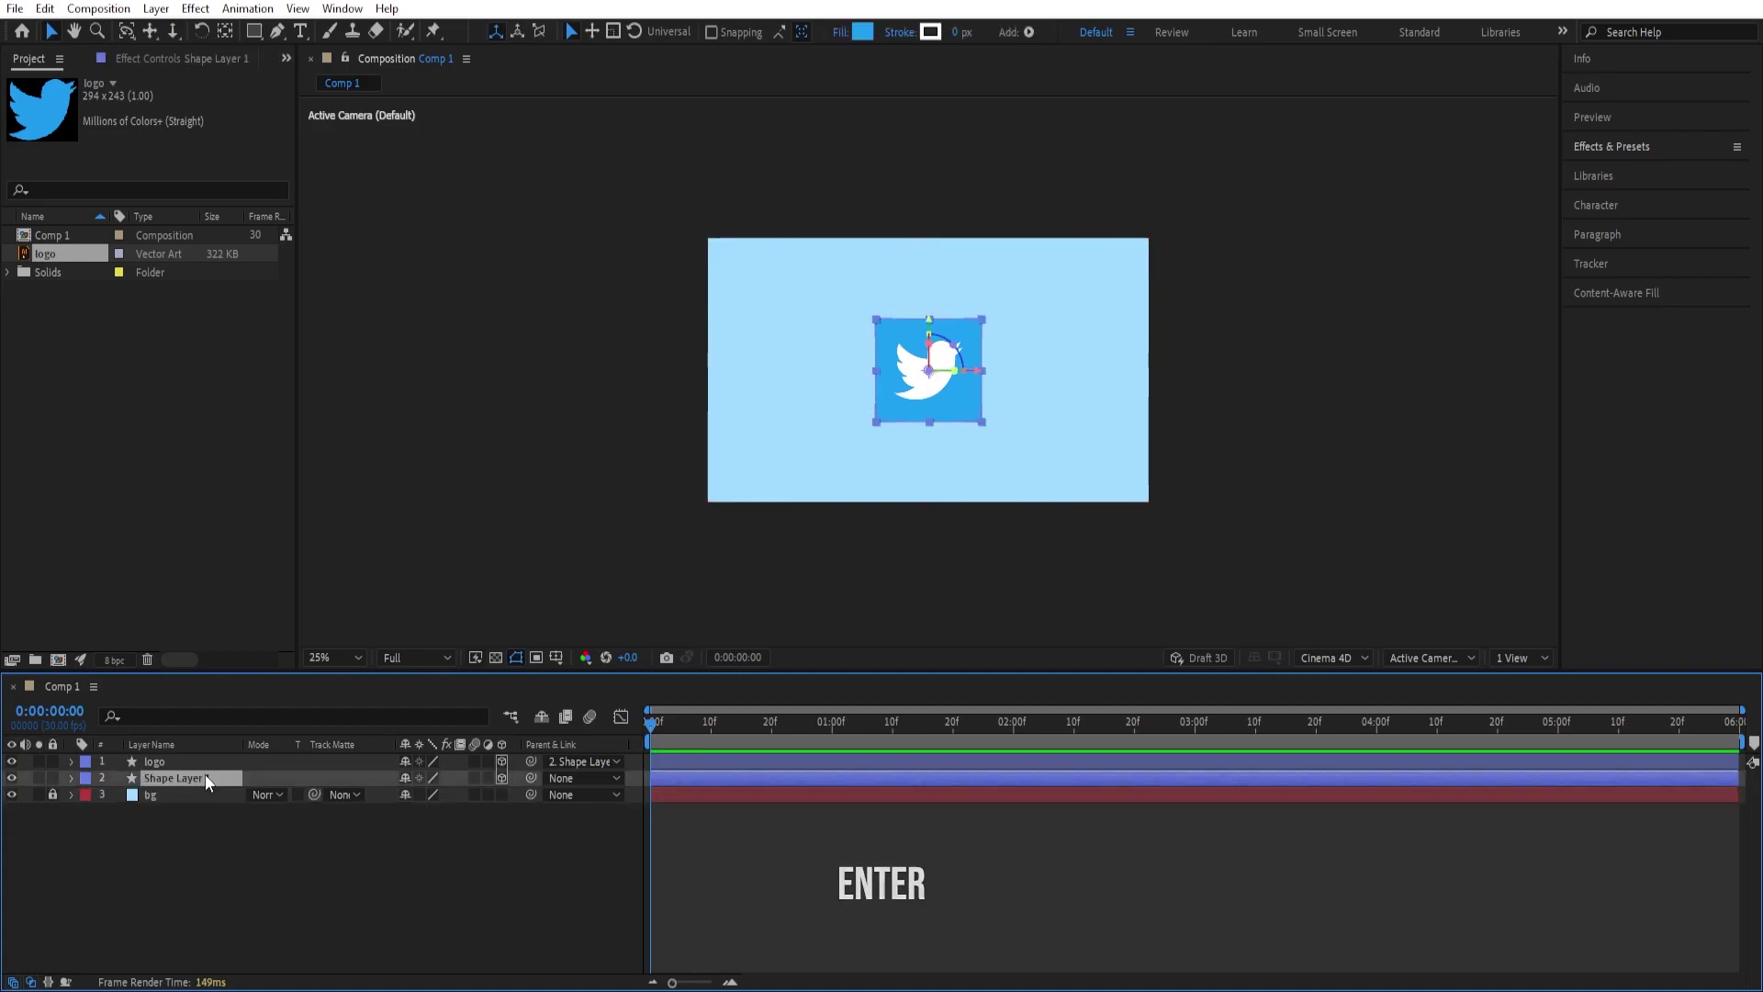
left_click(175, 764, "shift")
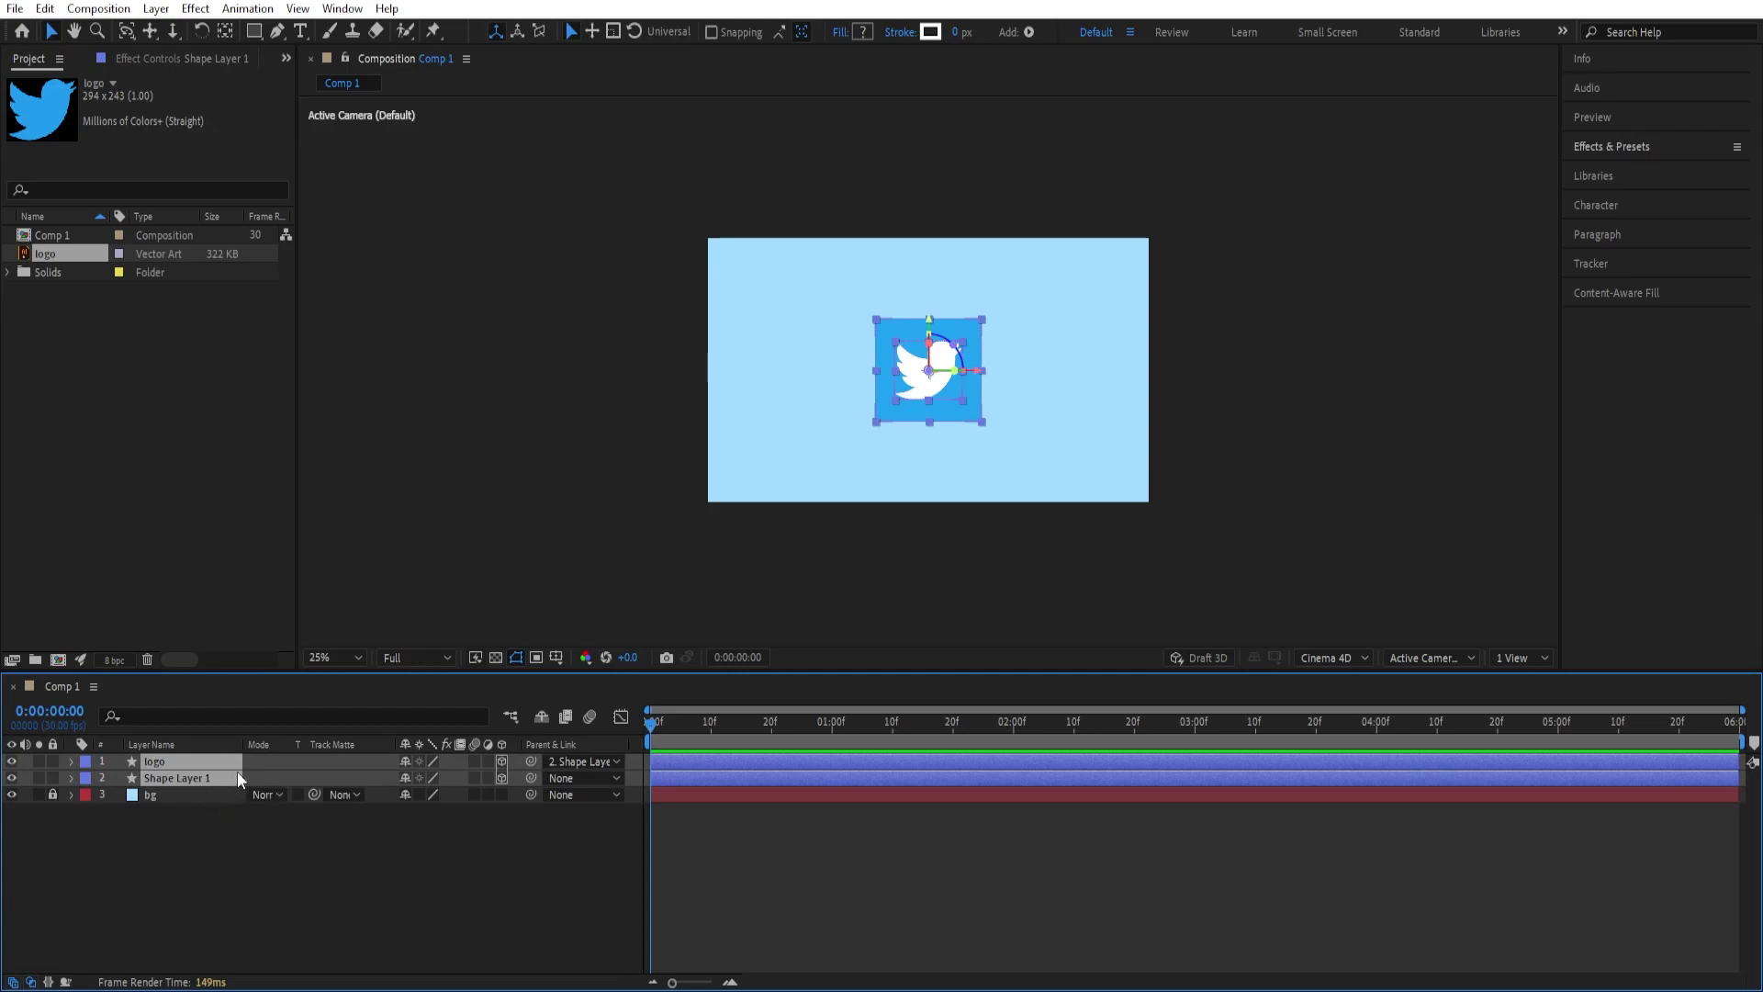
Pre-compose the logo and tile layers into a precomp named 'logo animation'.
key("ctrl+shift+c")
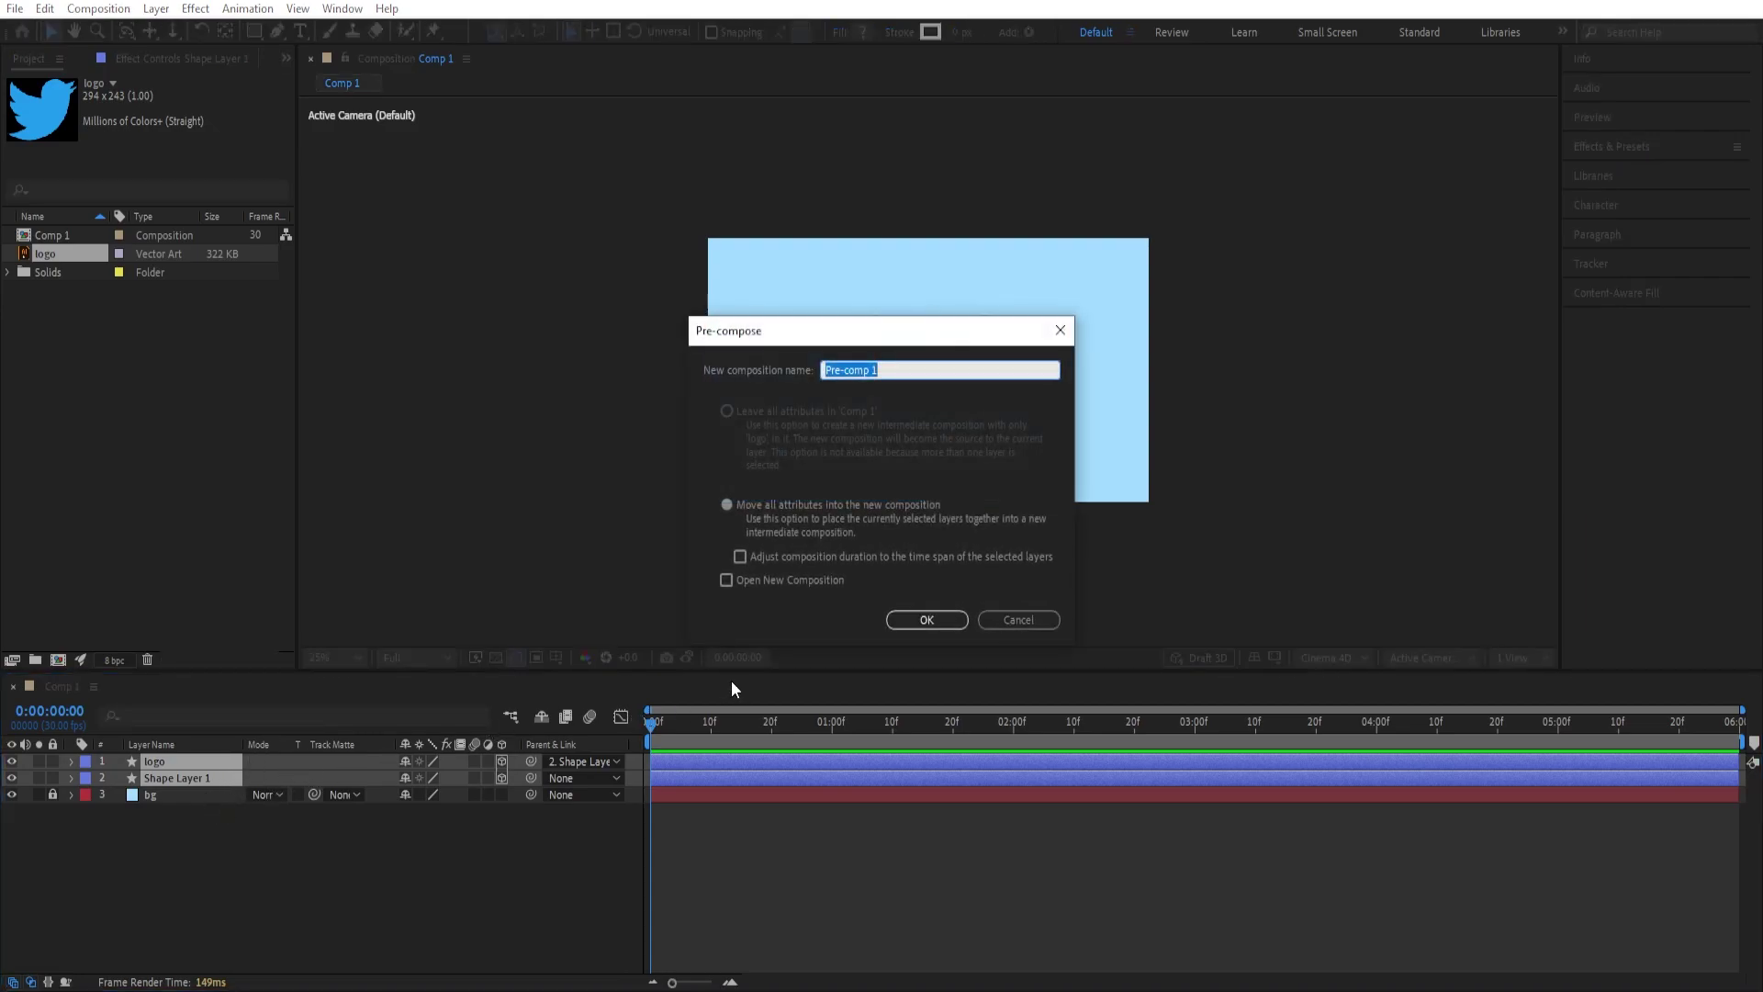
type("l")
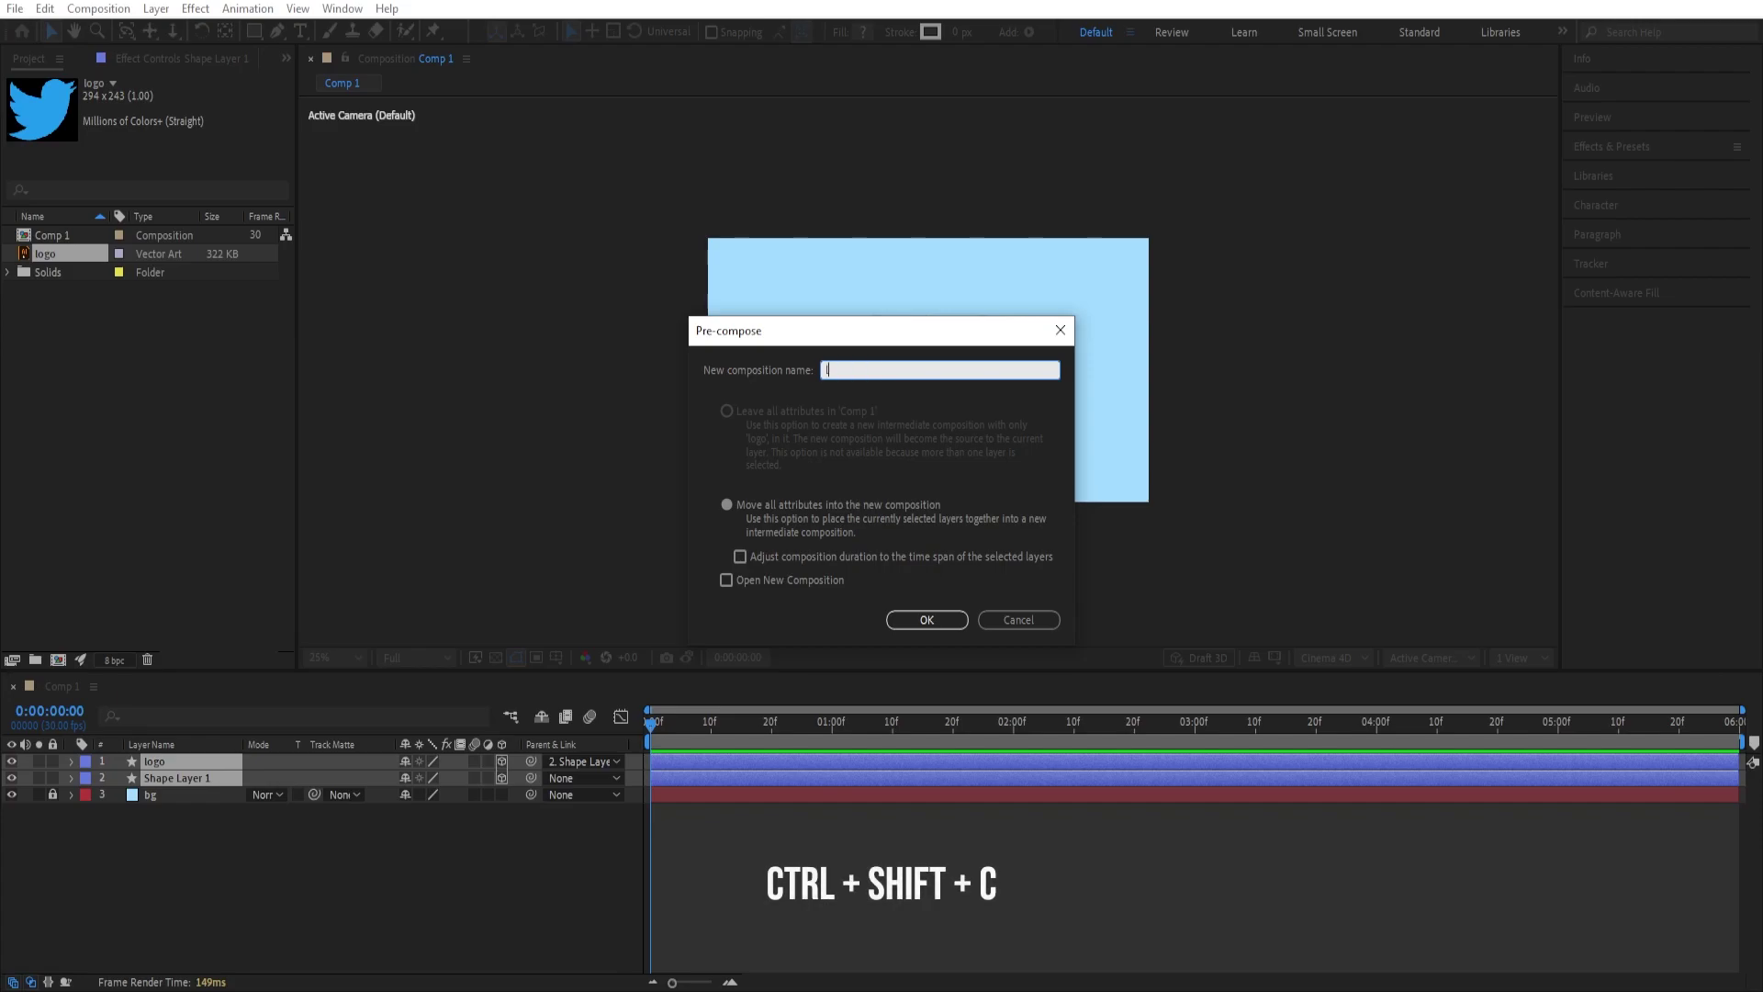
type("ogo animation")
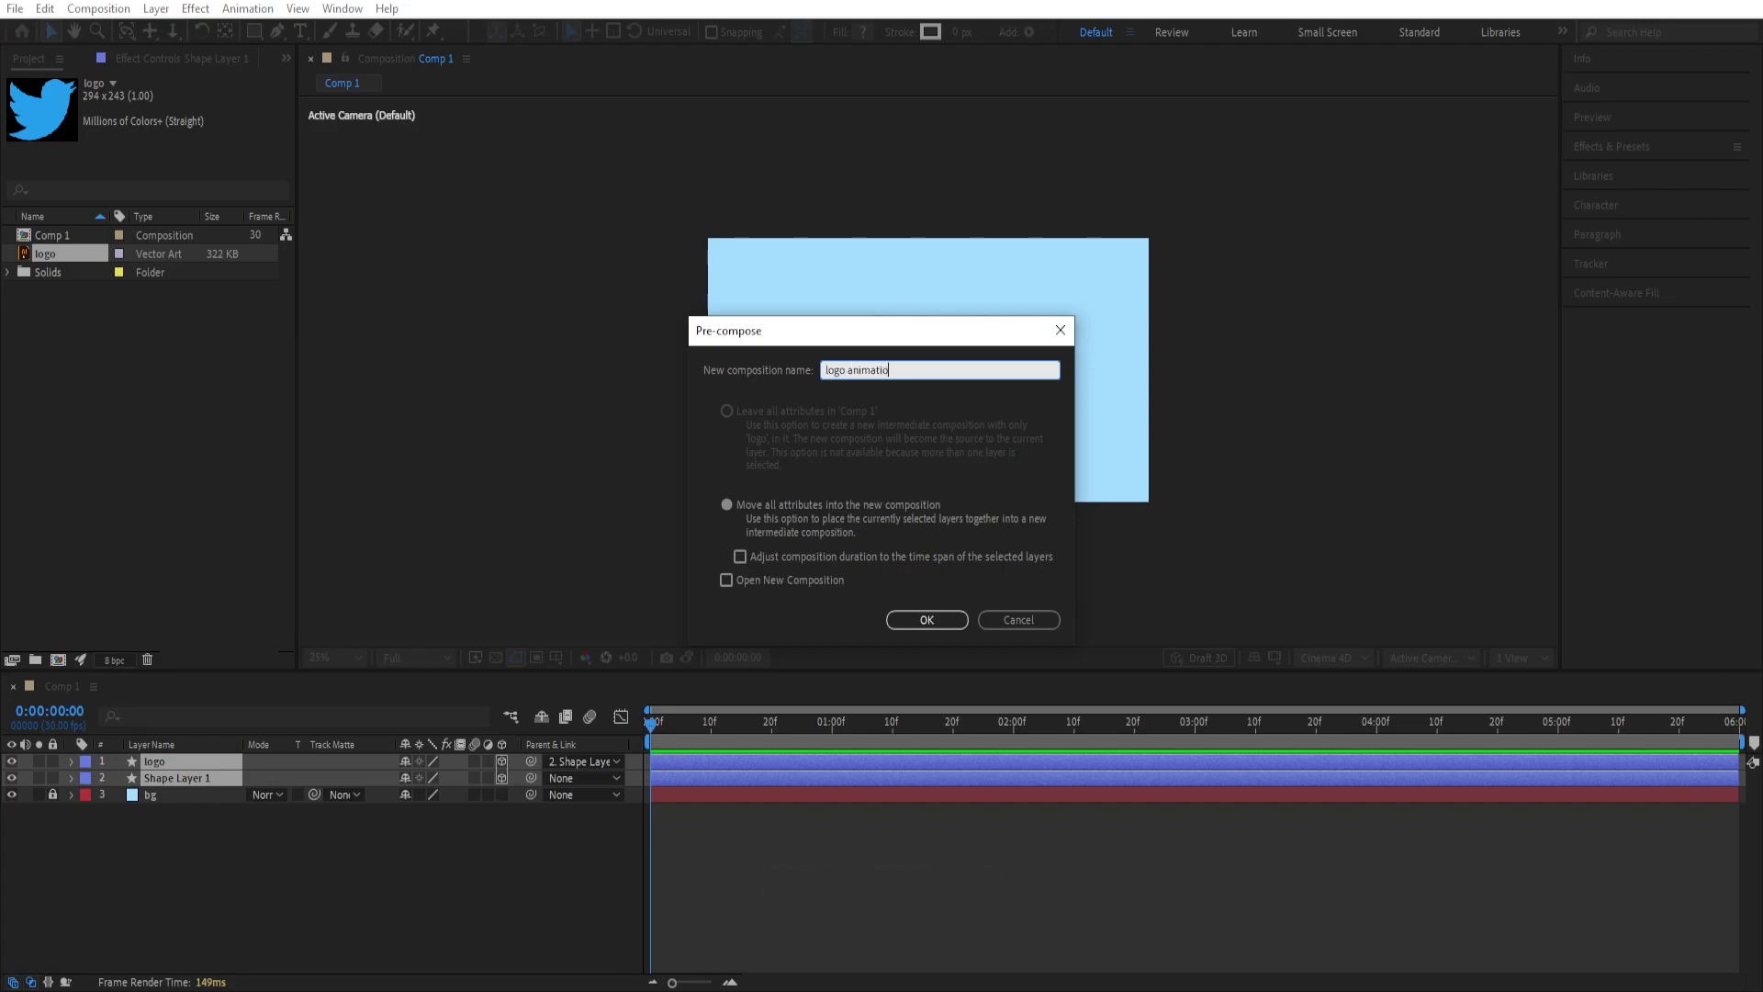
key("Return")
Duplicate the logo animation layer and rename the copy 'shadow'.
key("ctrl+d")
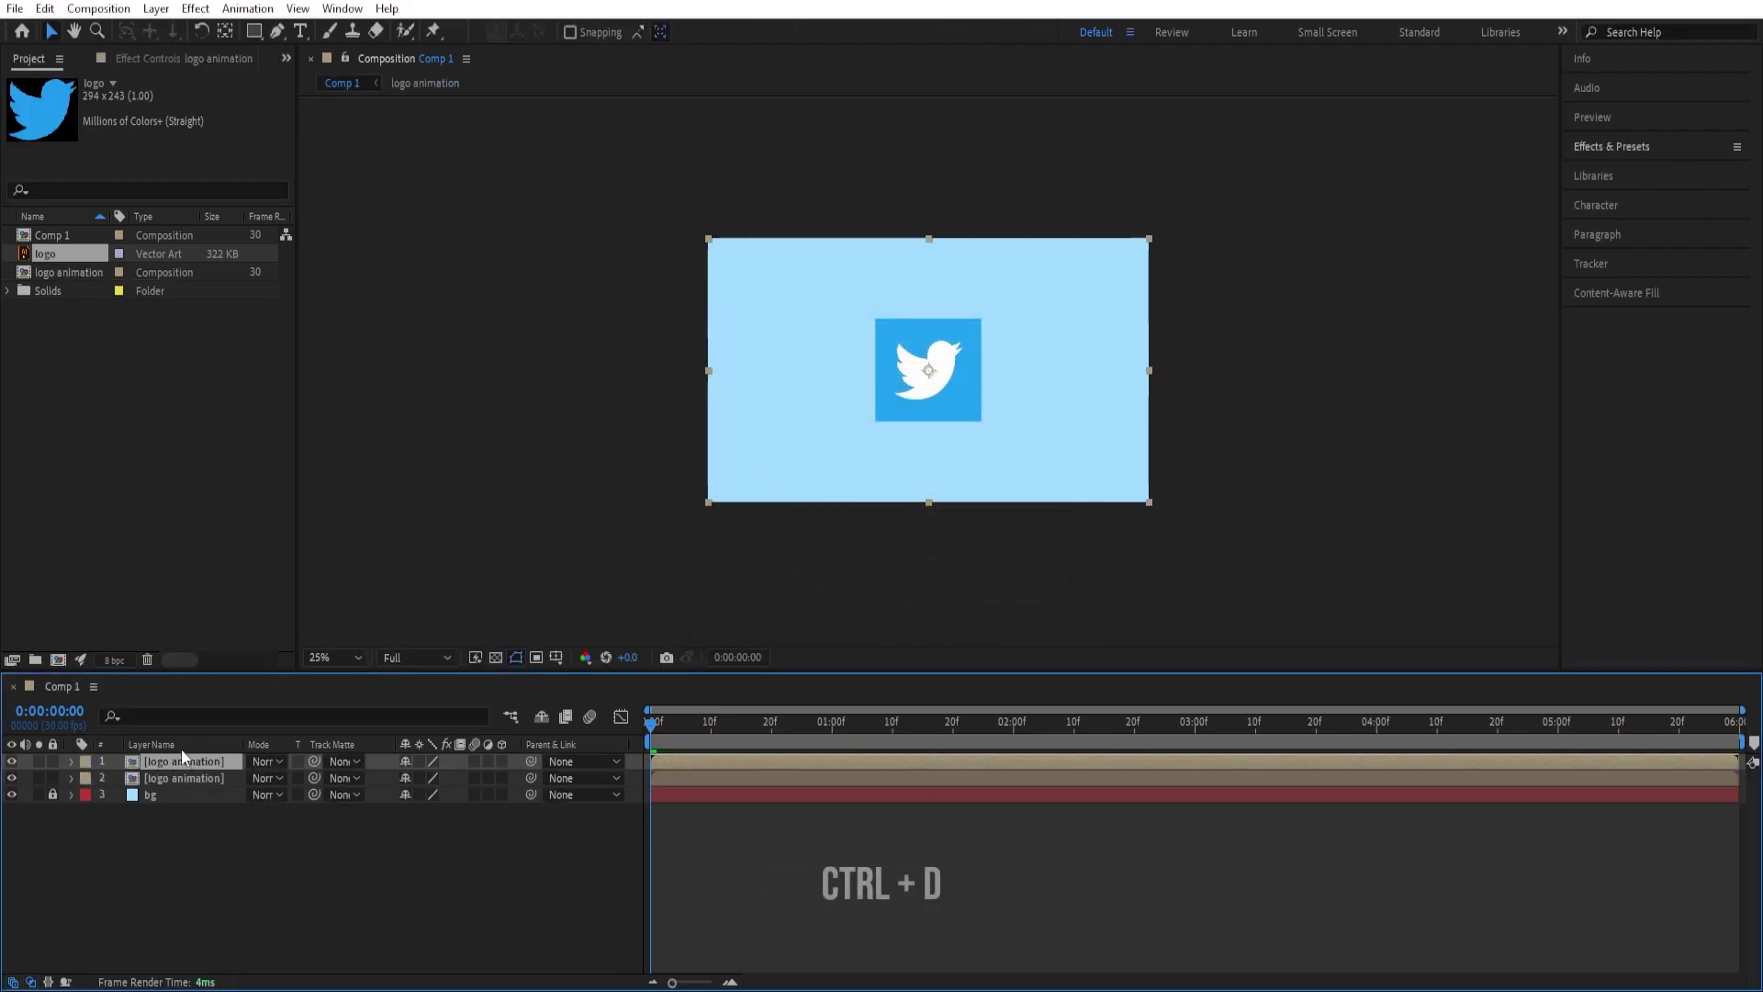
key("Return")
type("shadow")
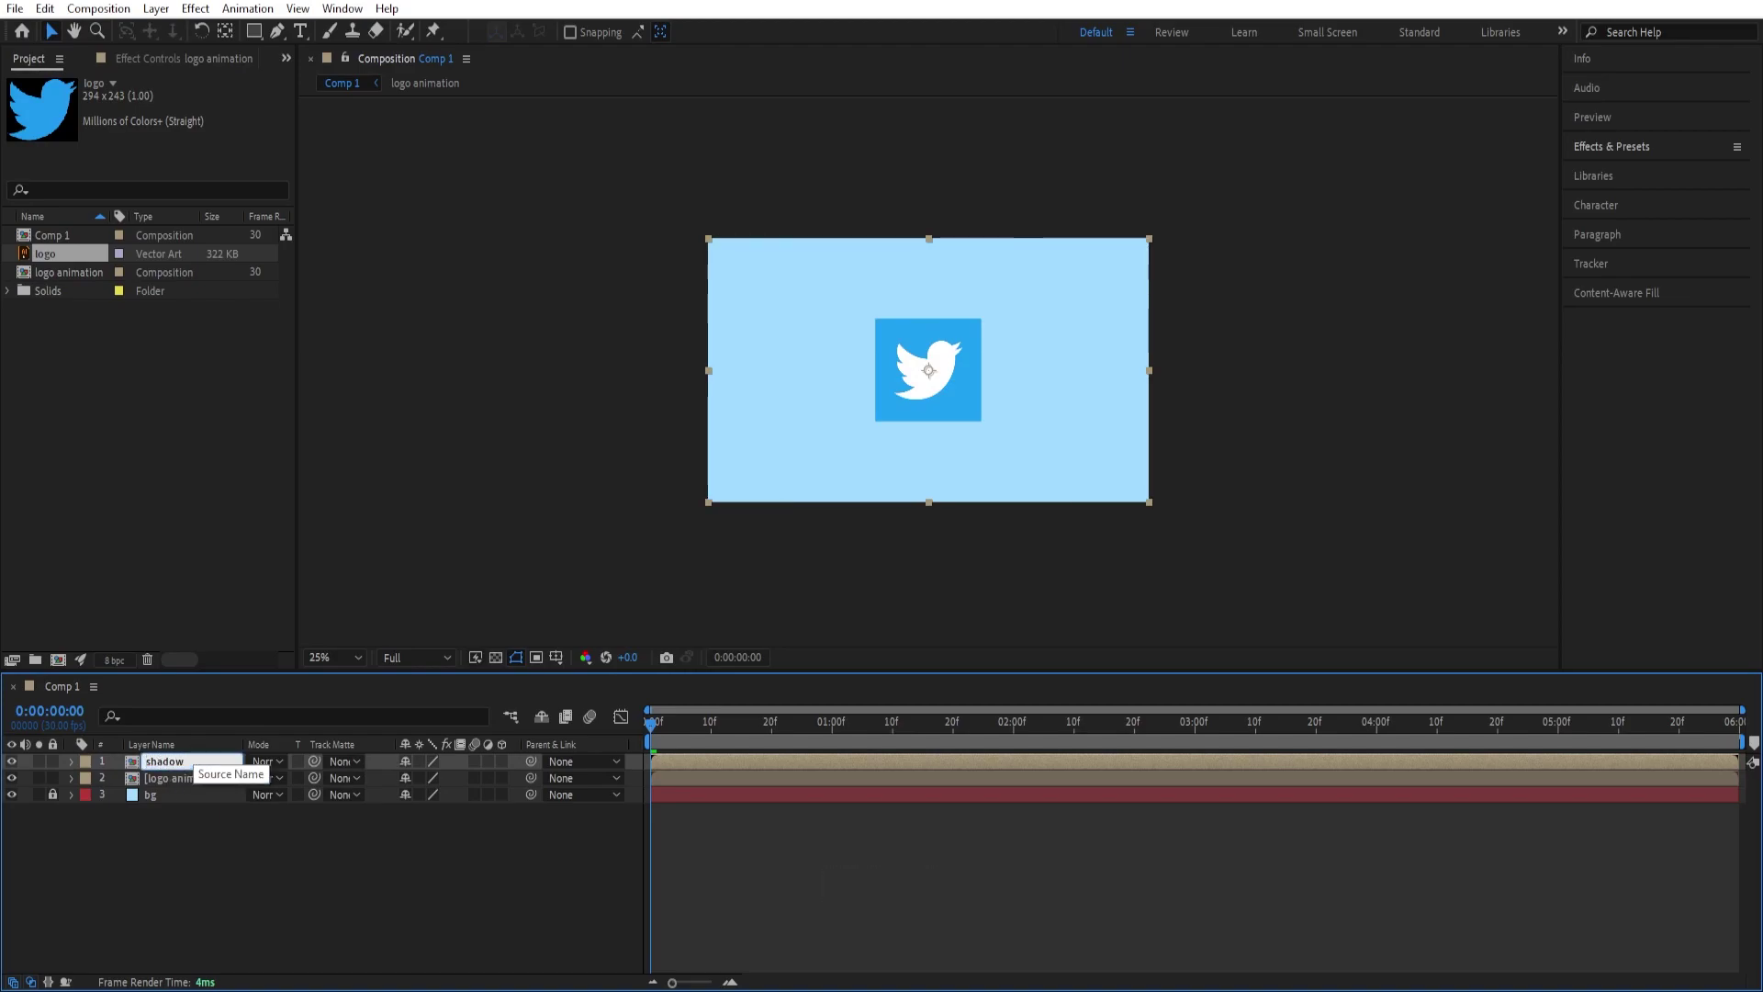
key("Return")
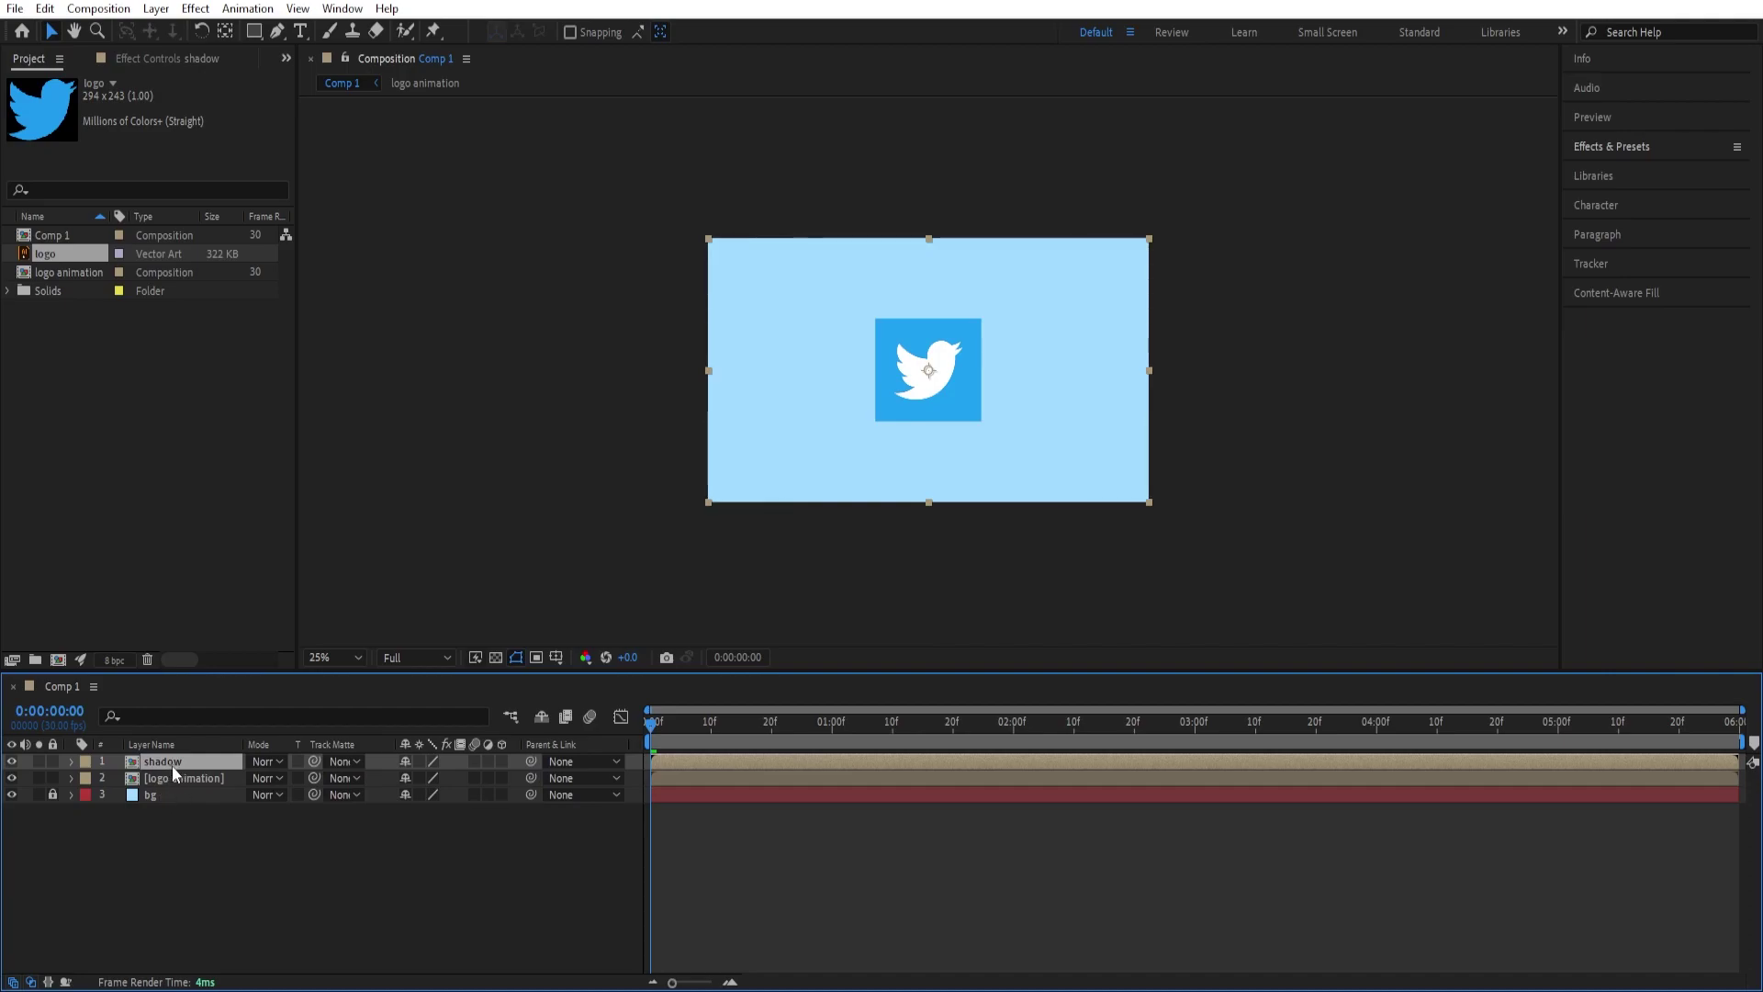
Move the shadow copy below the tile, squash it into a thin strip, and apply Fast Box Blur at radius about 133.
left_click_drag(936, 376, 938, 488)
left_click_drag(929, 352, 930, 471)
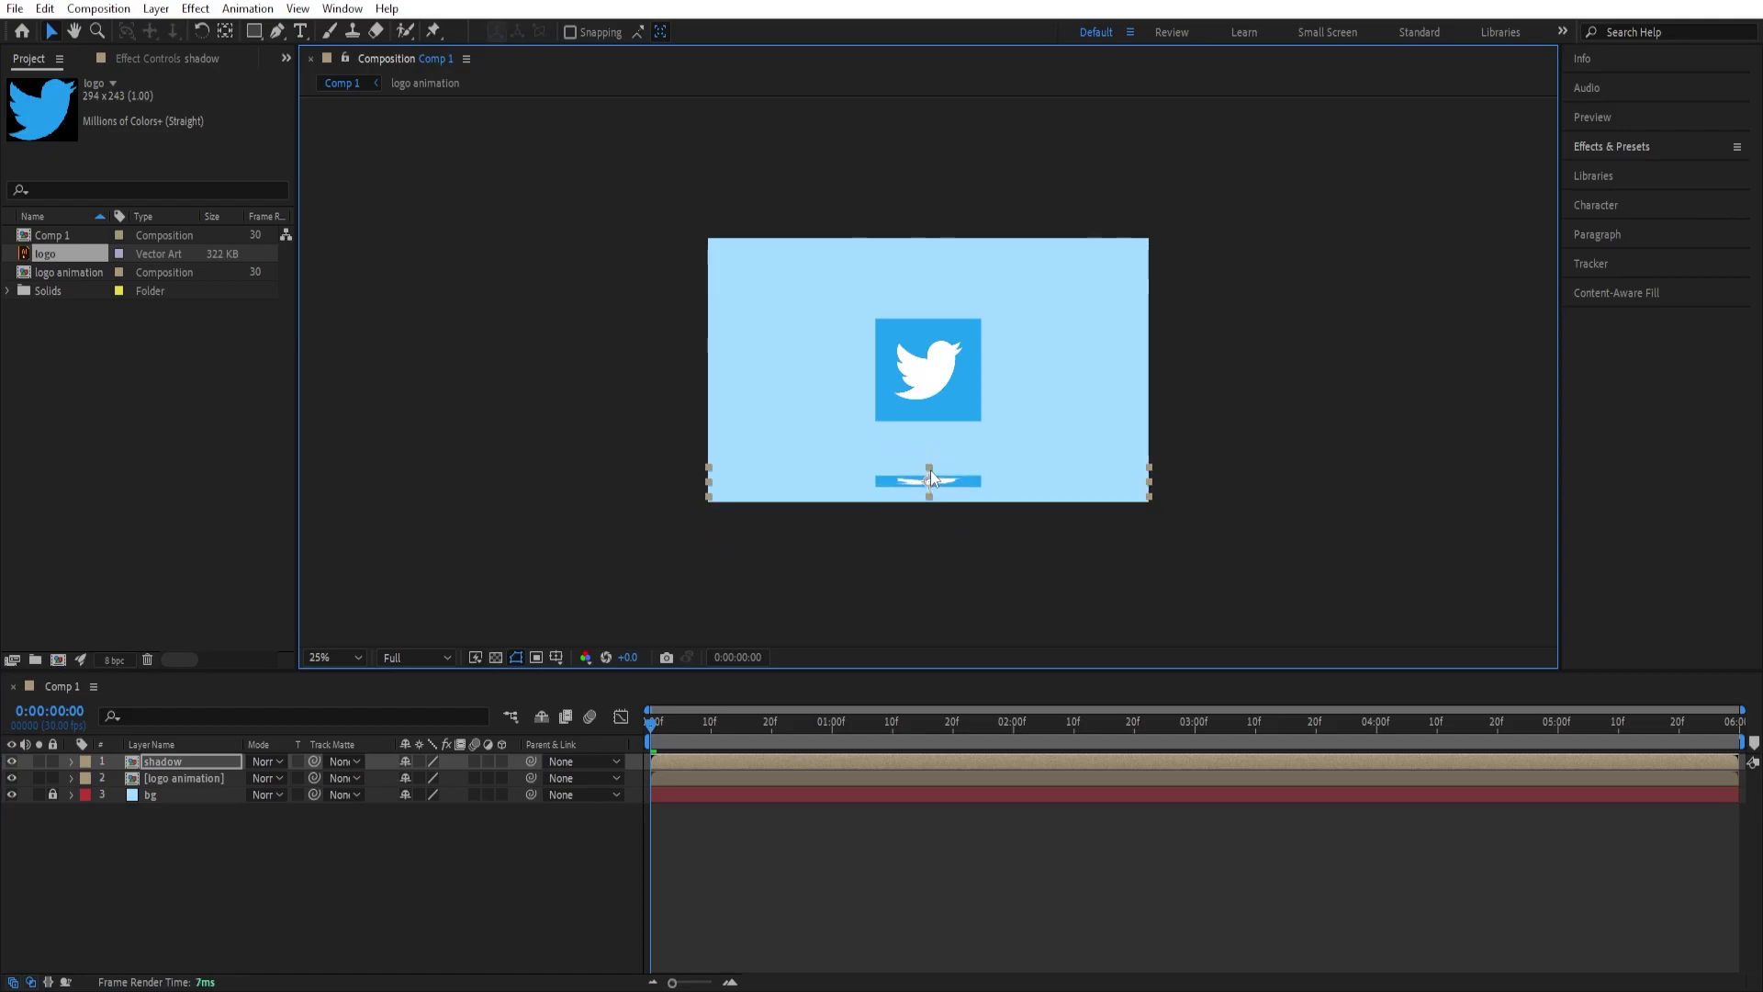
left_click(1624, 148)
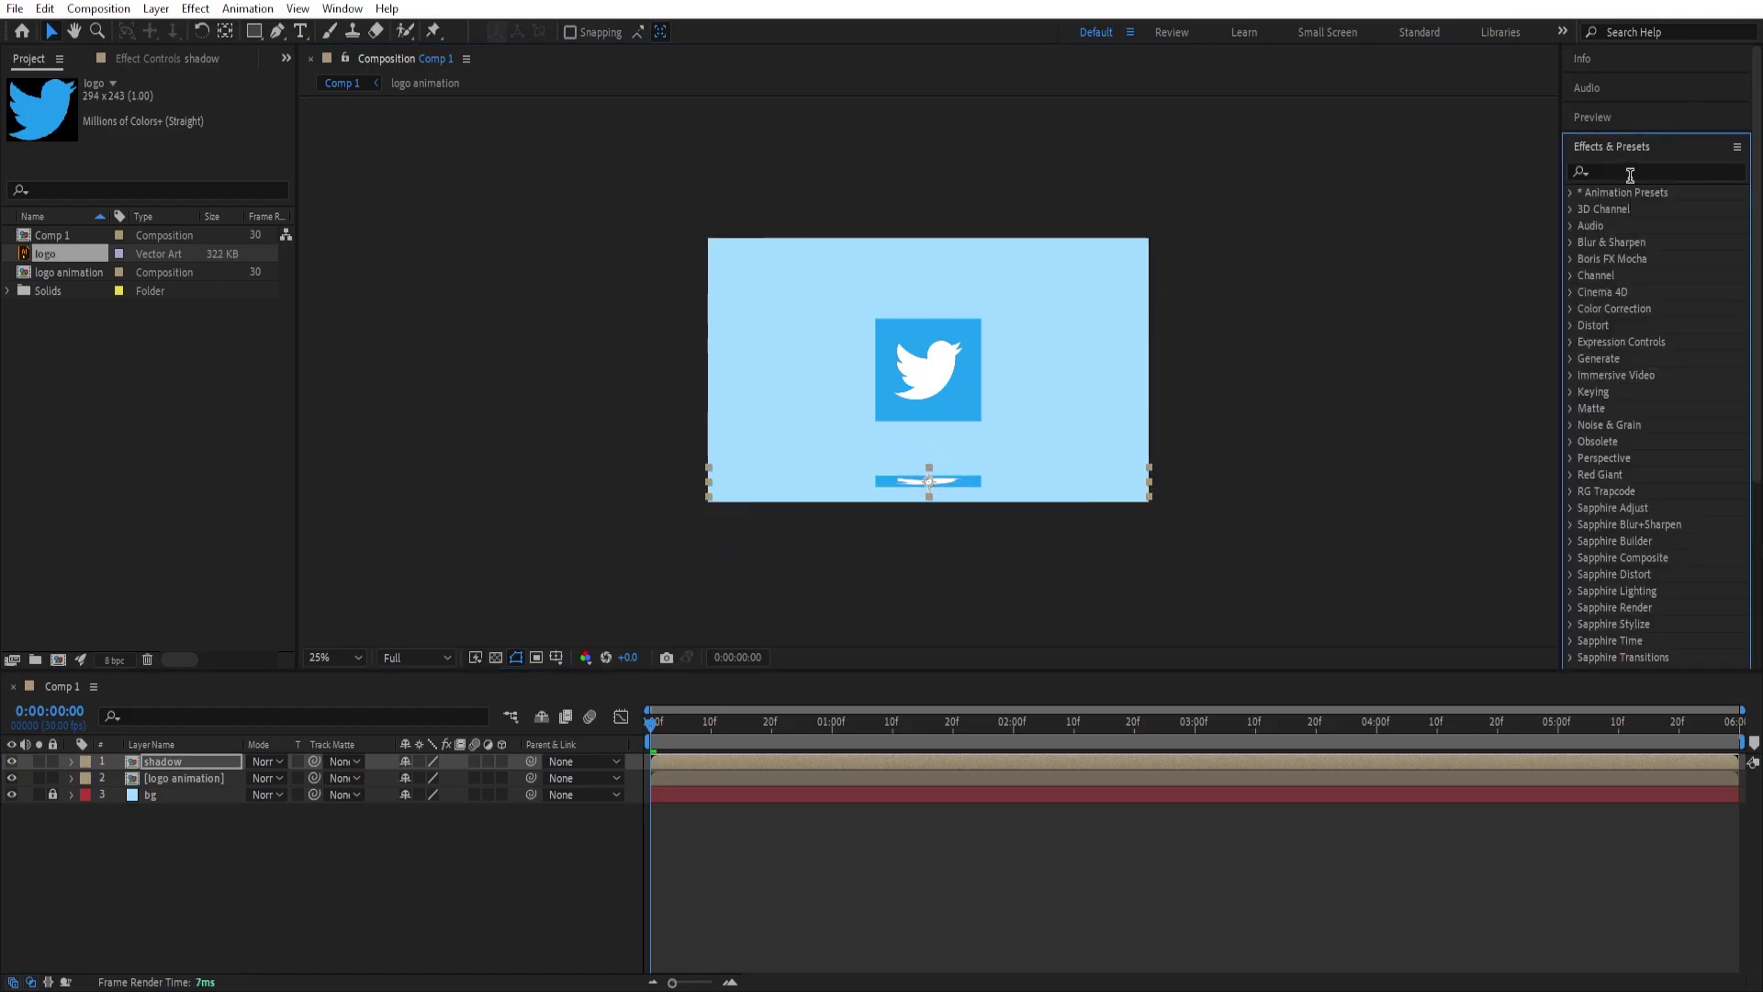
left_click(1630, 174)
type("fast b")
left_click(1659, 225)
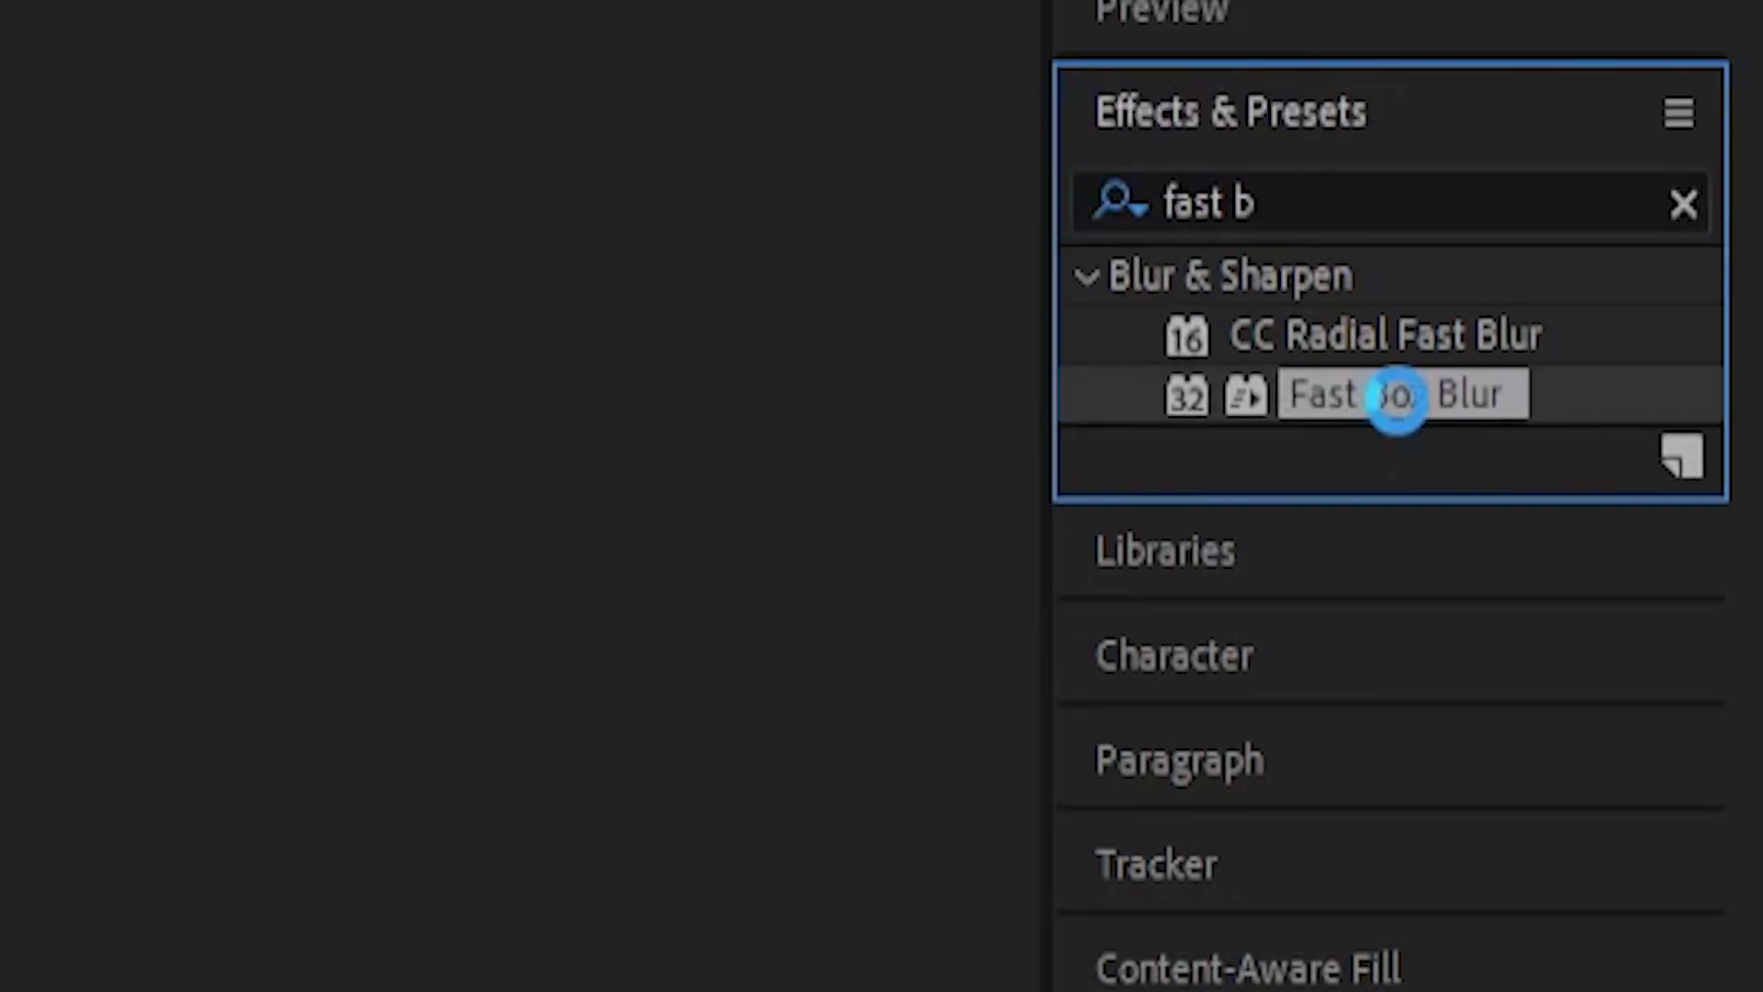
left_click_drag(1397, 399, 4, 440)
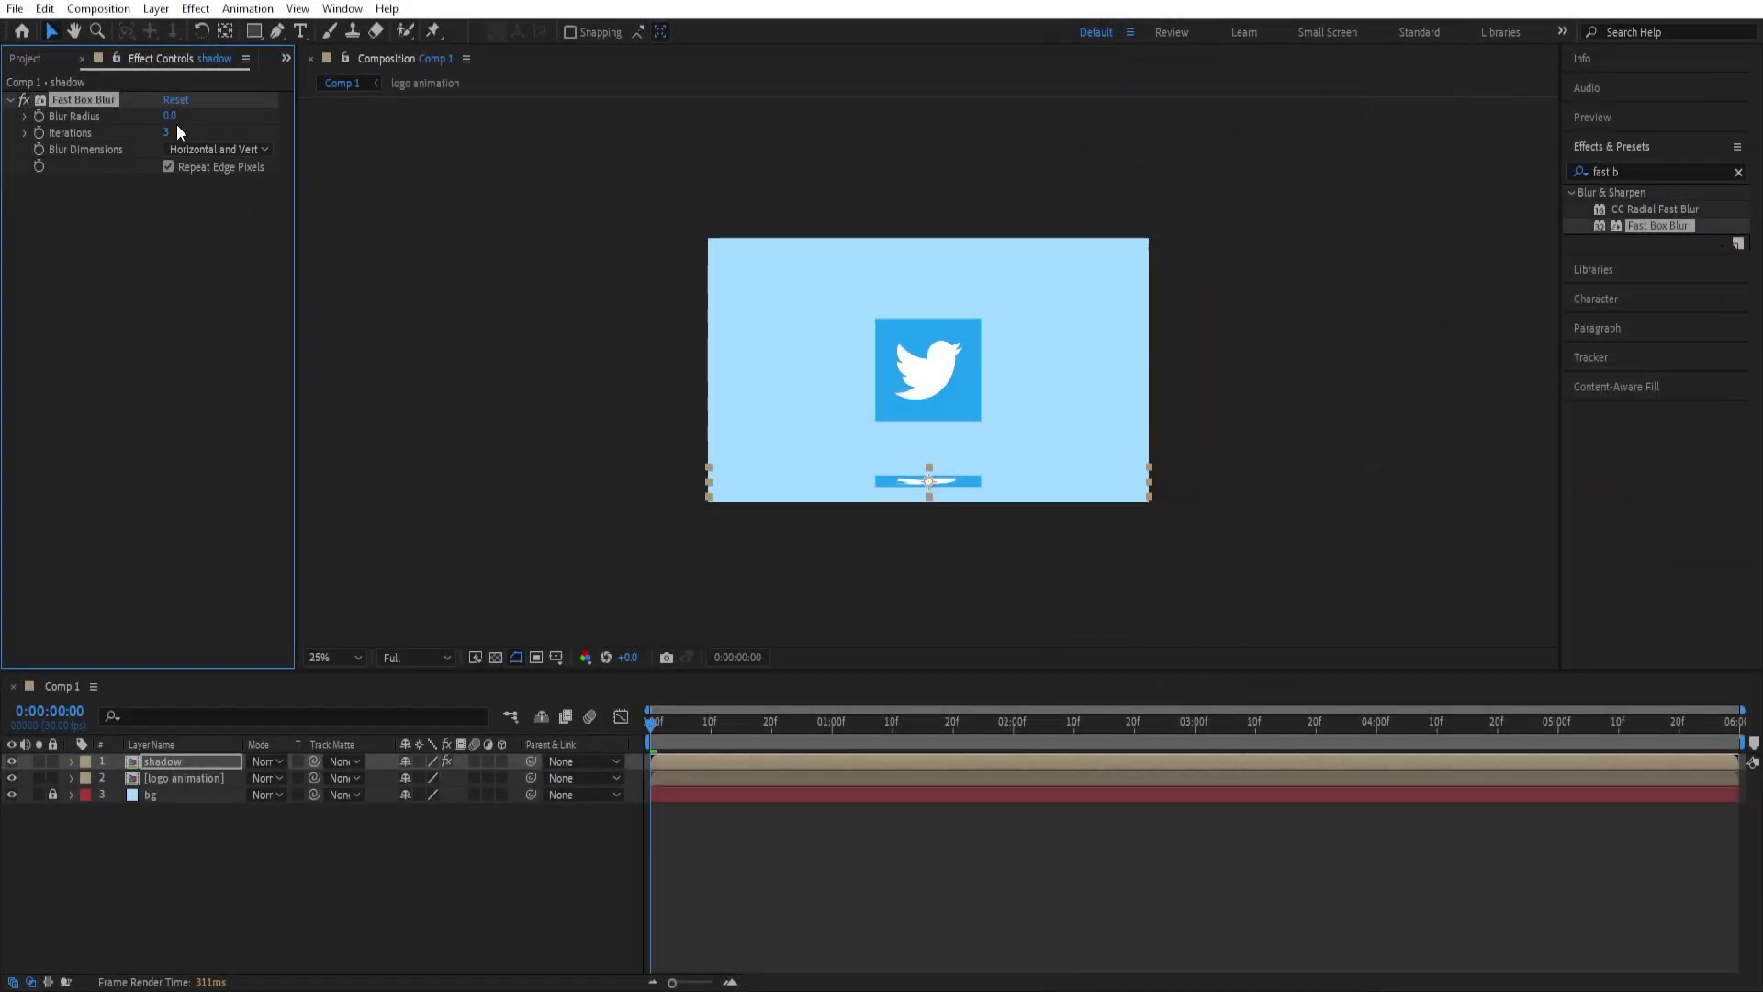
left_click_drag(174, 117, 299, 127)
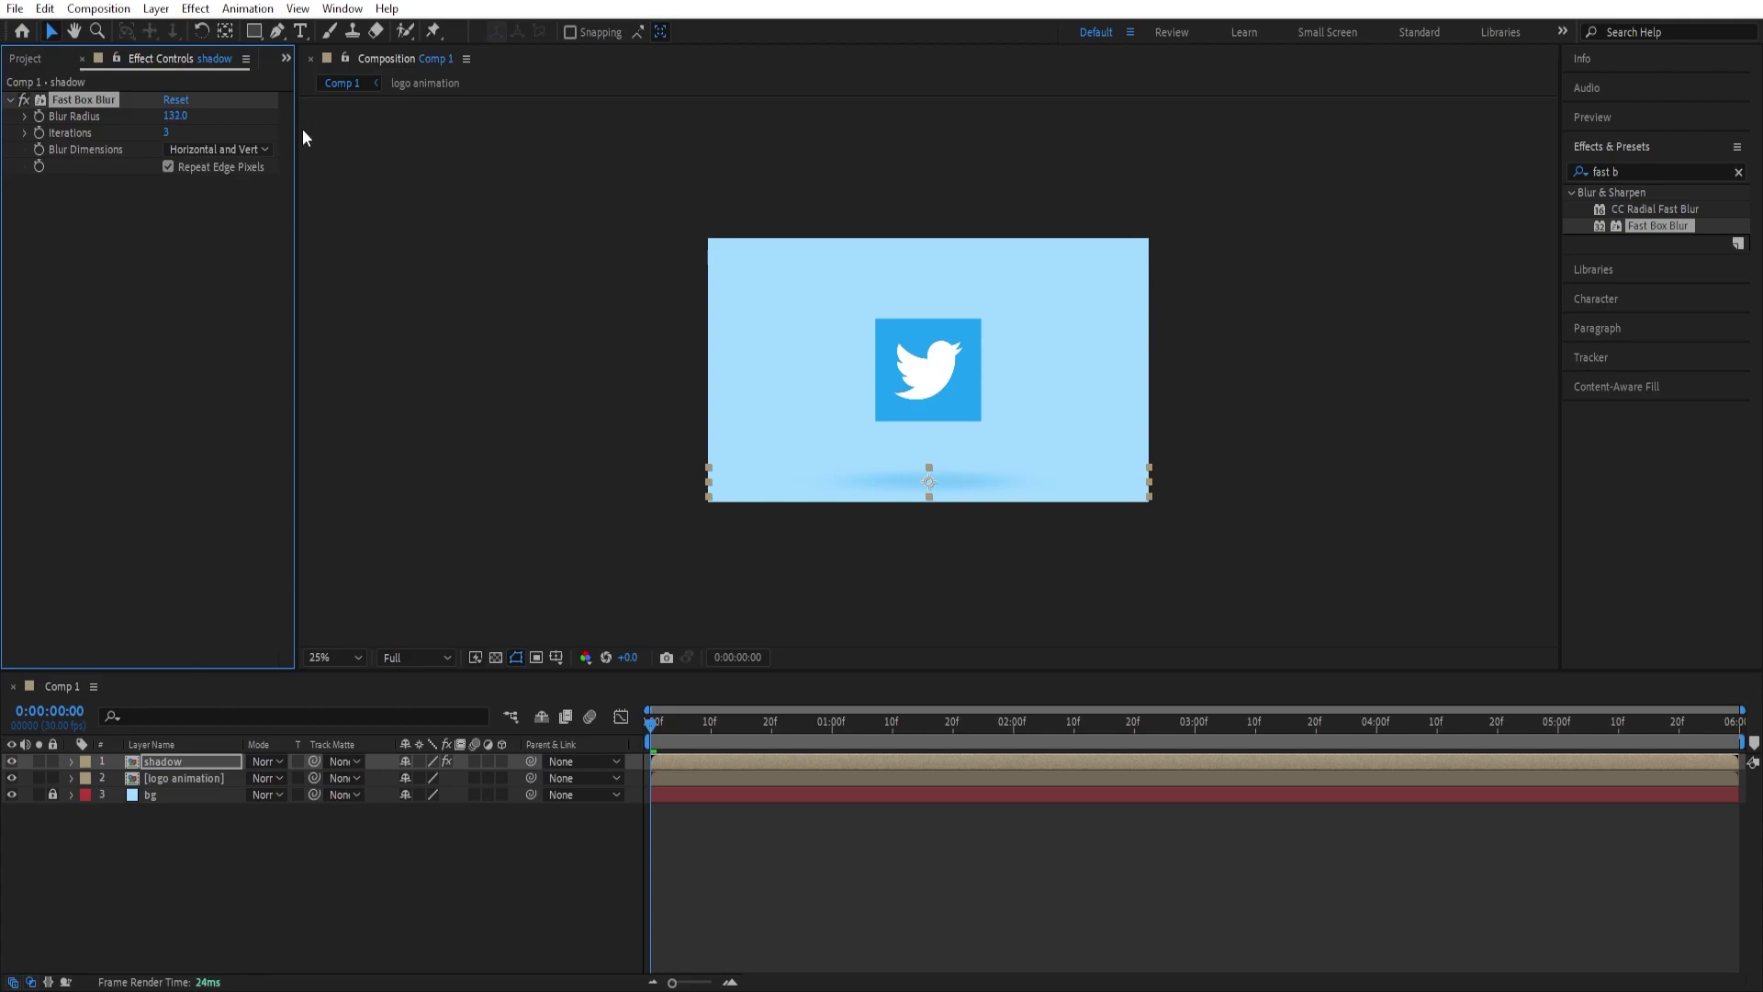
triple_click(1636, 167)
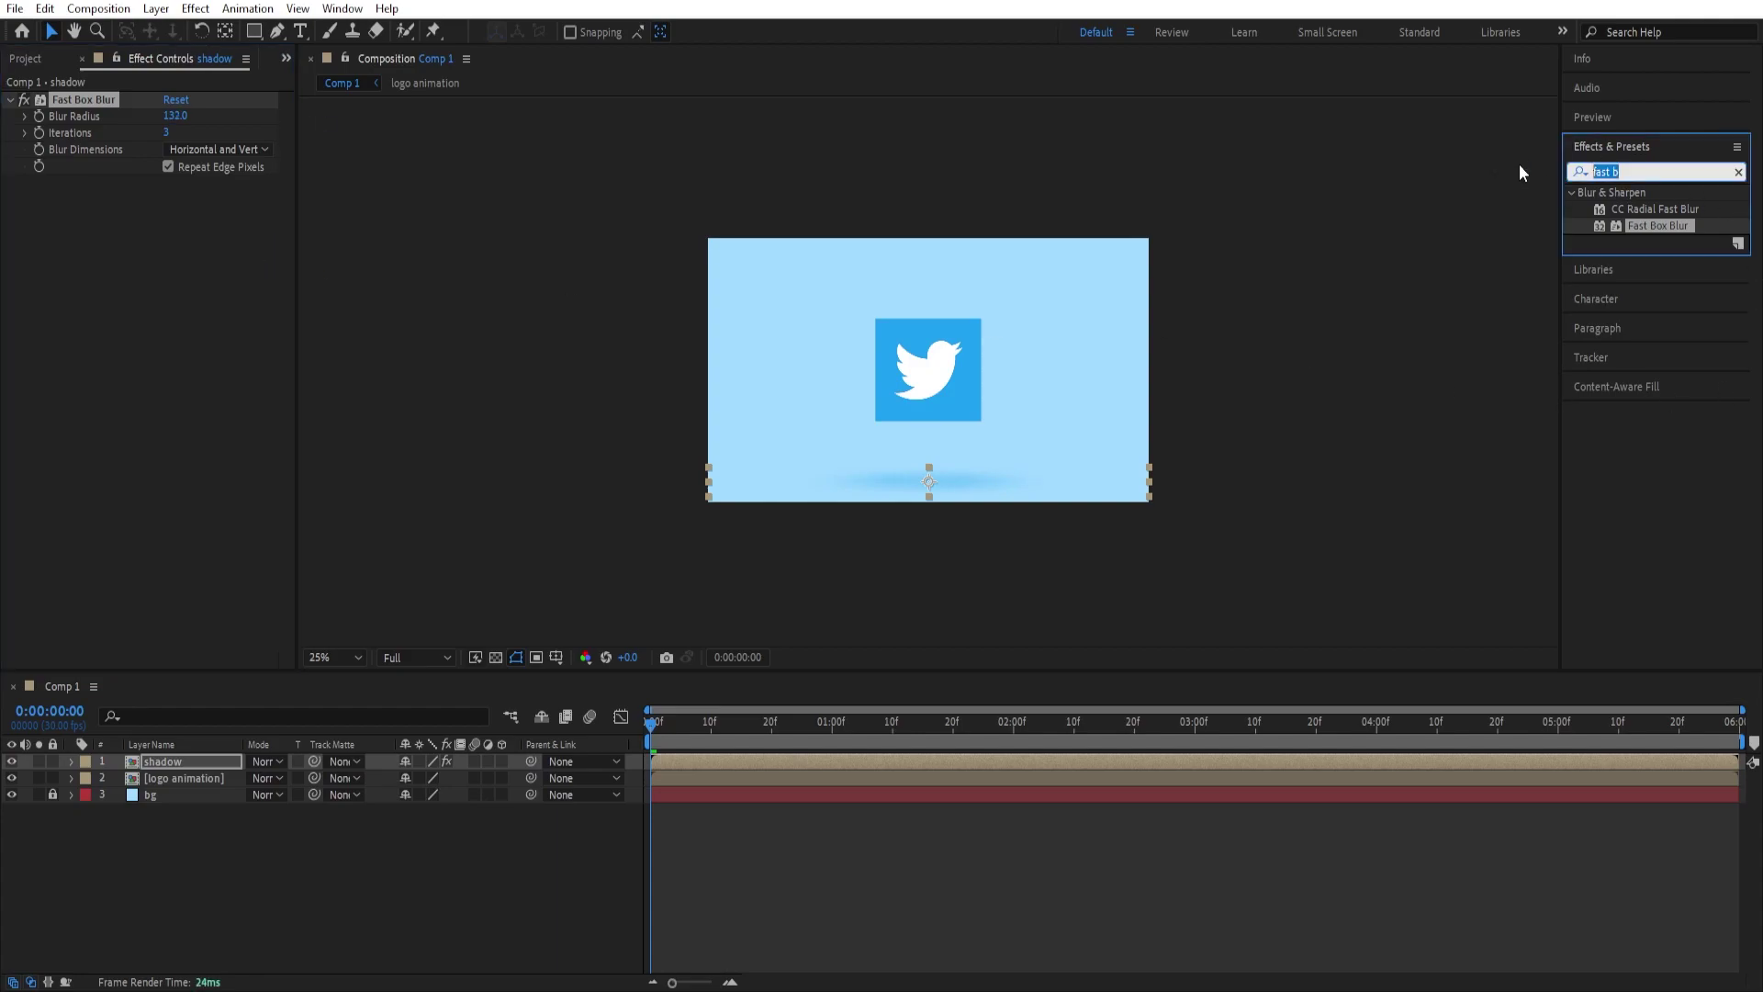
Apply a Fill effect to the shadow in dark navy #051C2A.
type("fill")
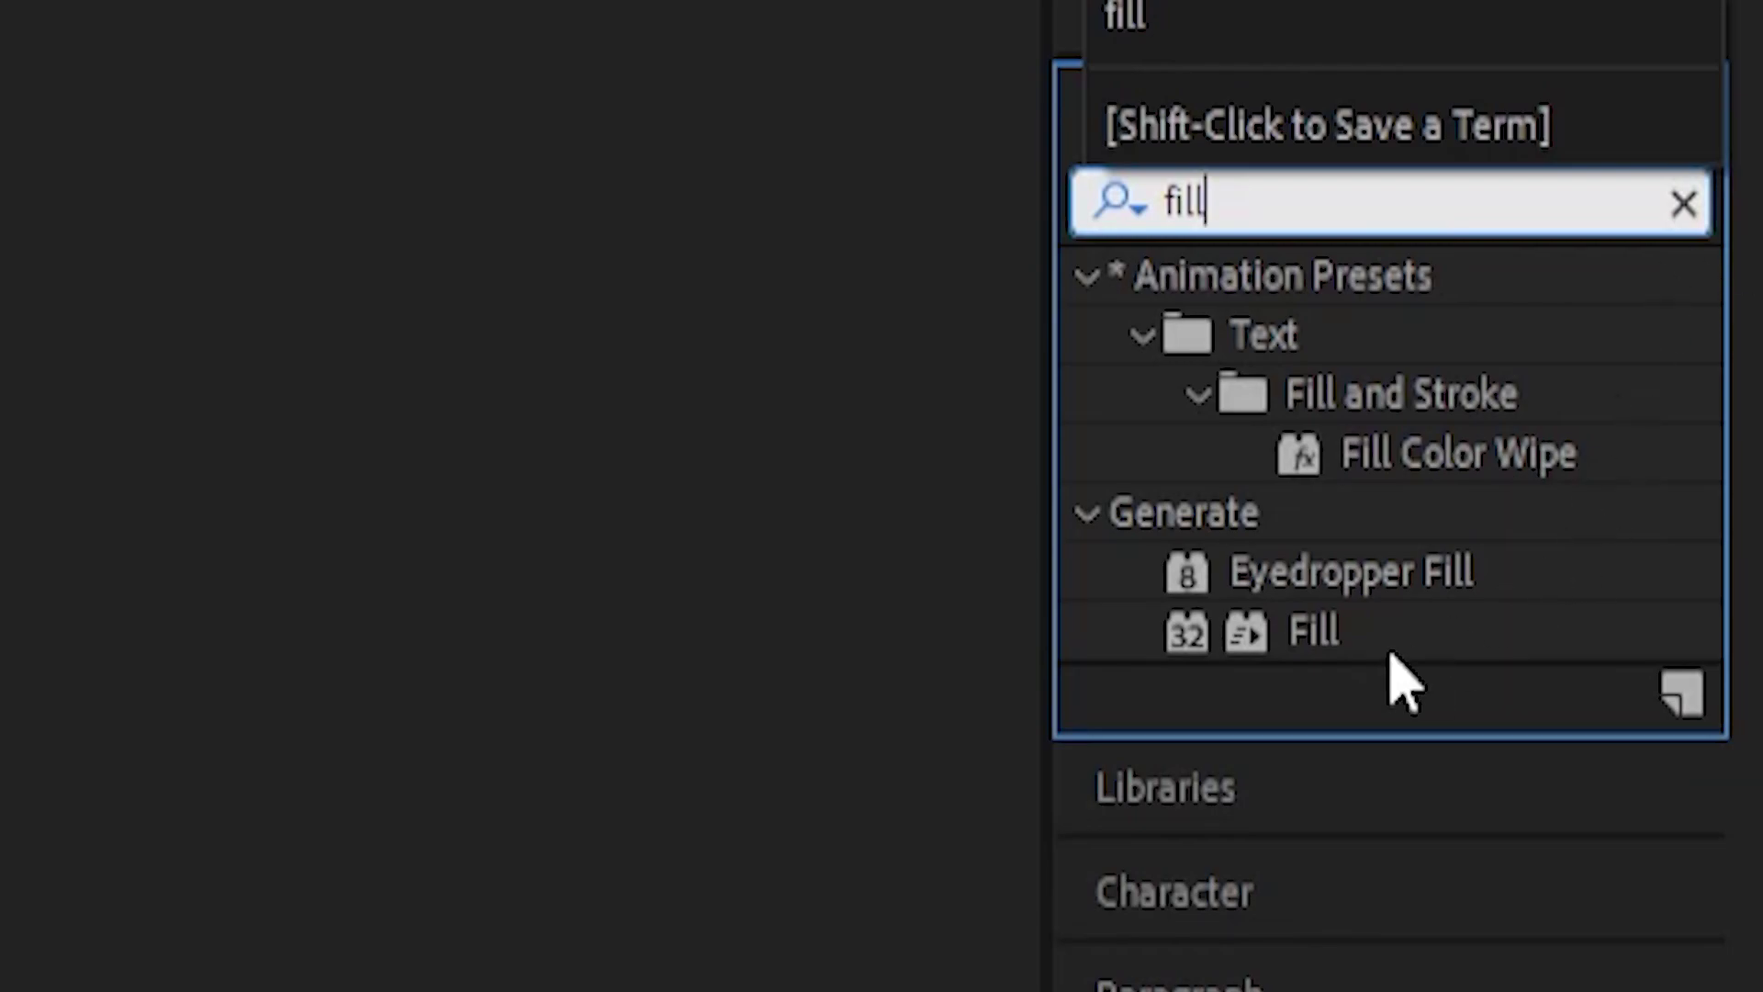
double_click(1331, 632)
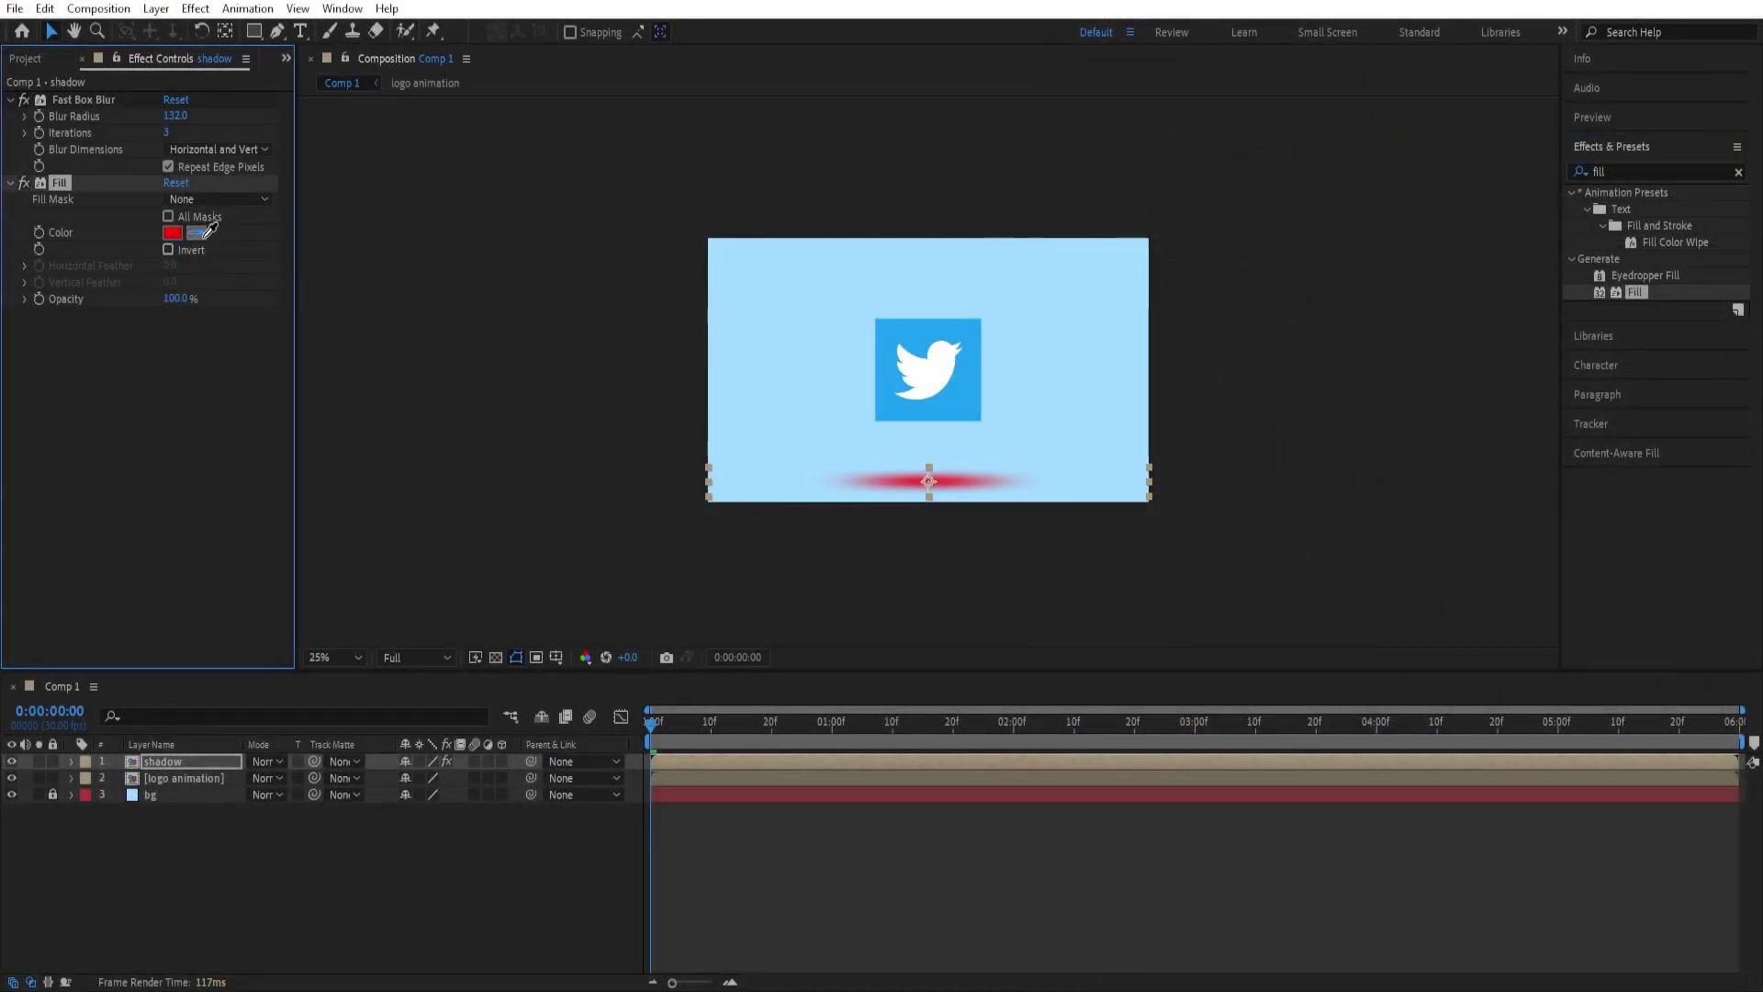
left_click(911, 324)
left_click(172, 233)
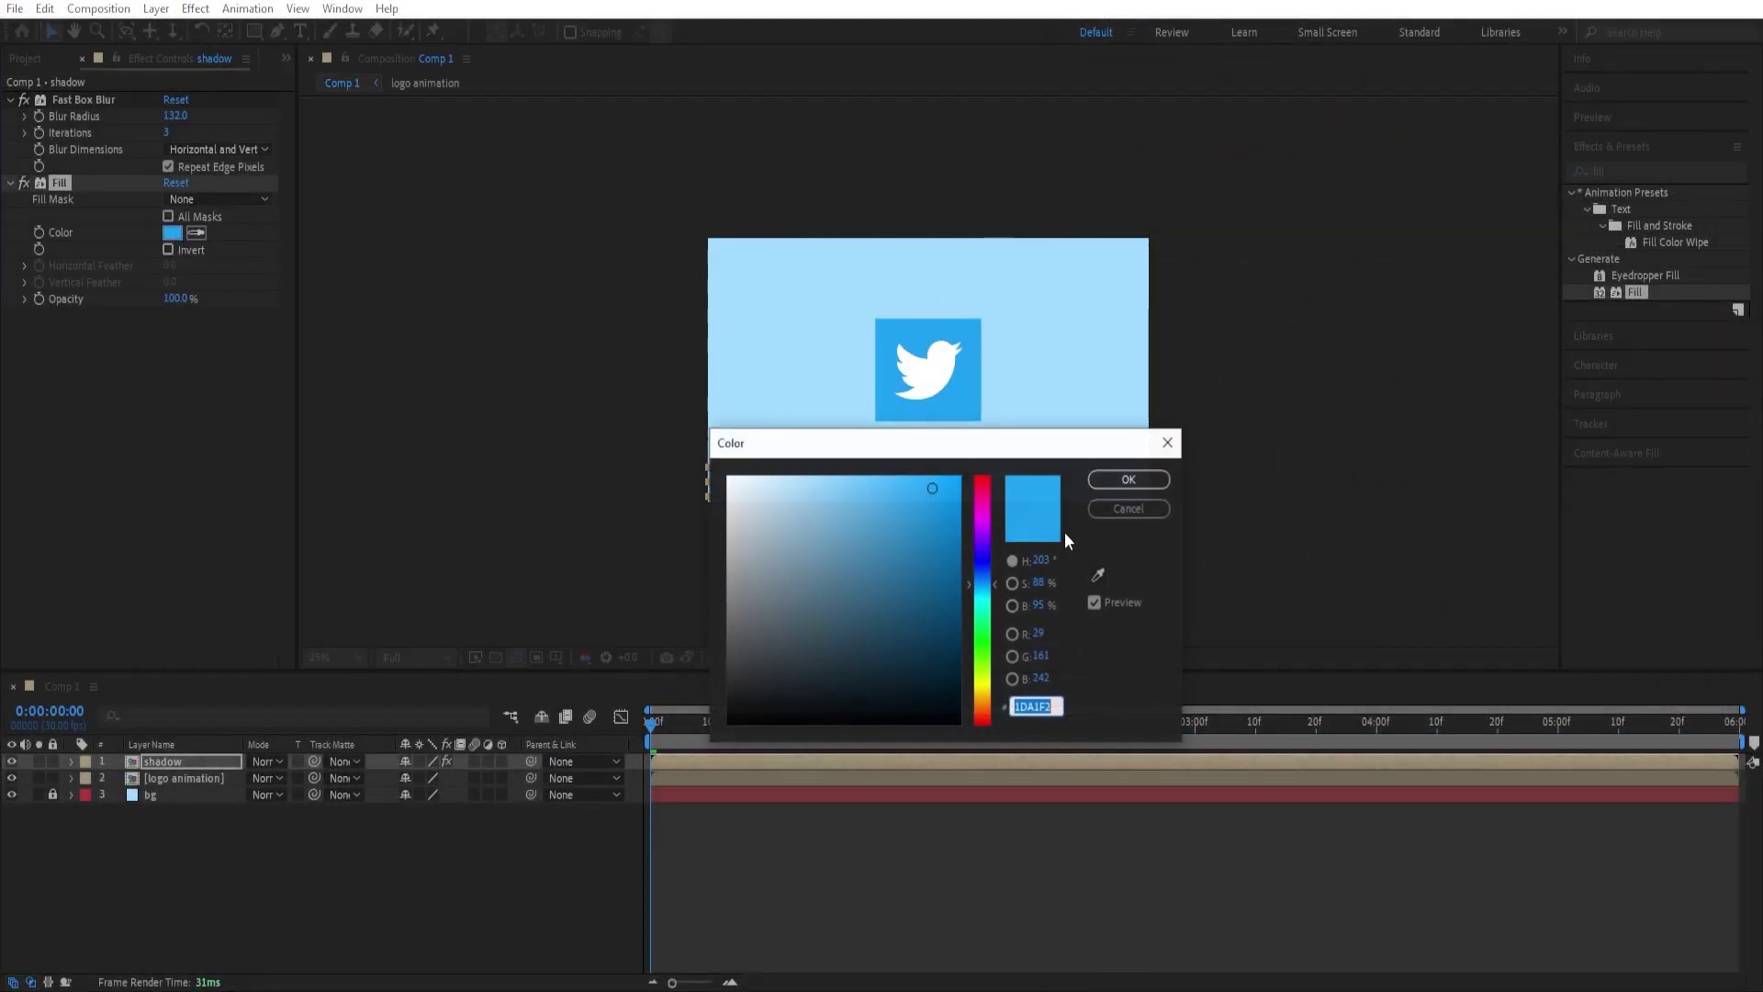
left_click(928, 675)
left_click_drag(928, 677, 931, 682)
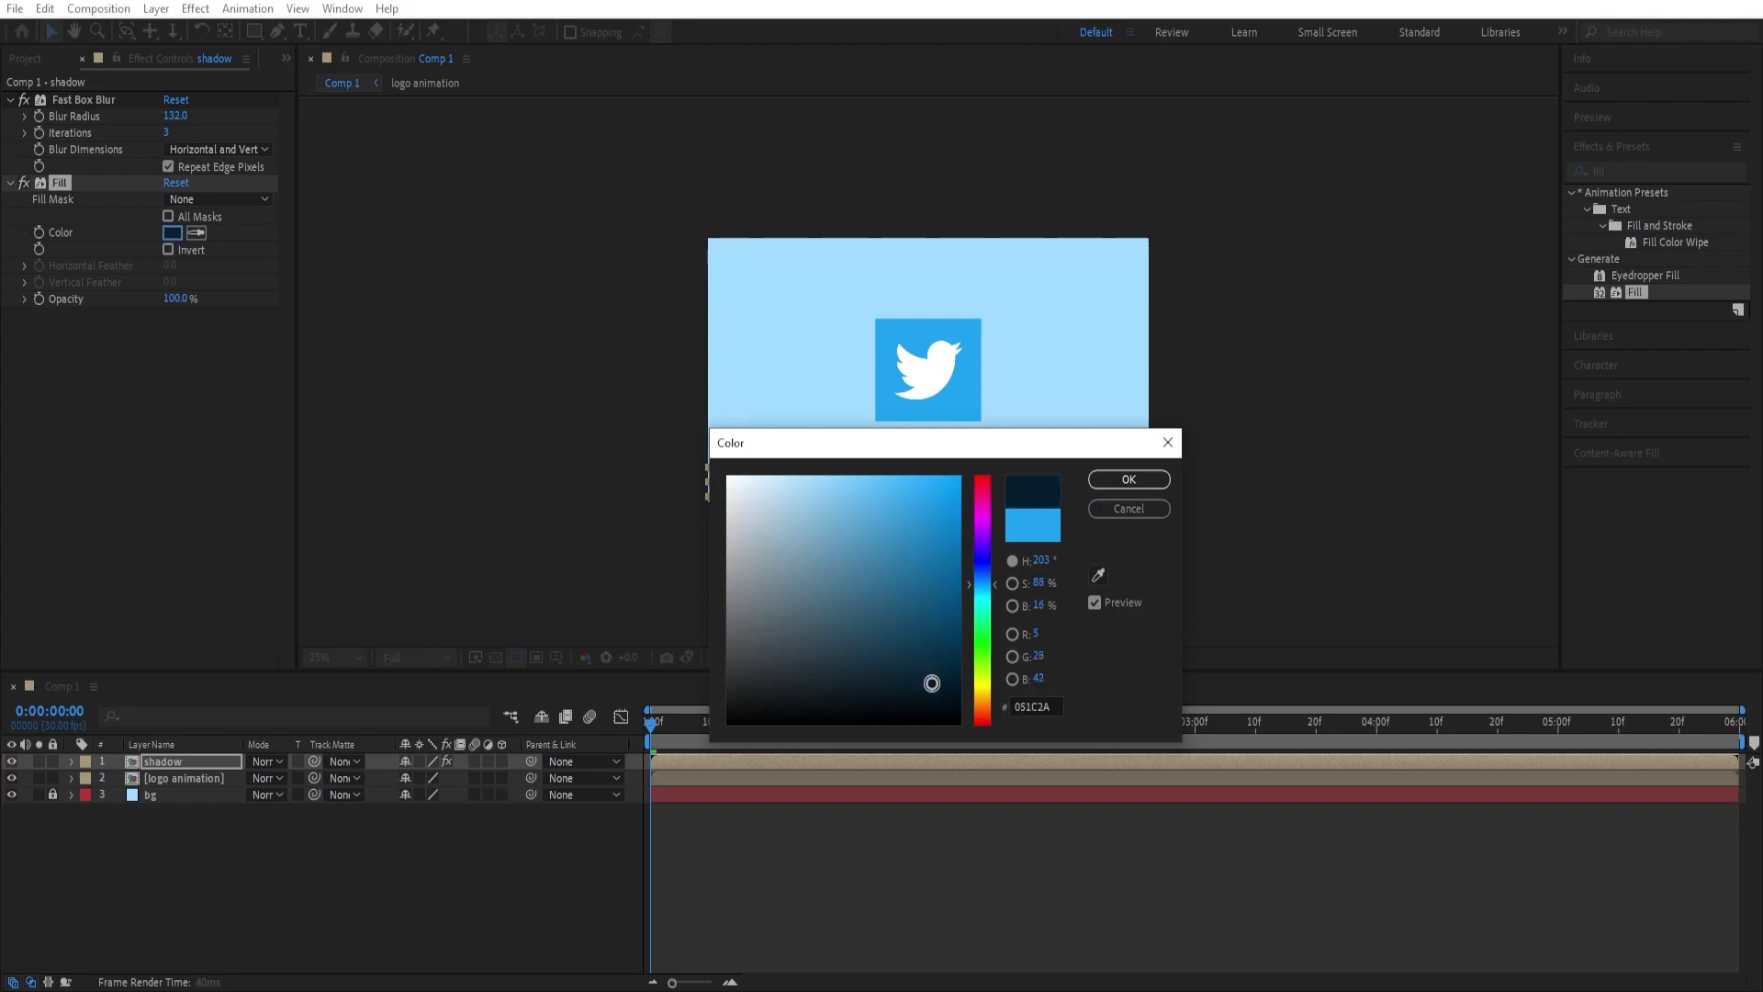
left_click(1128, 478)
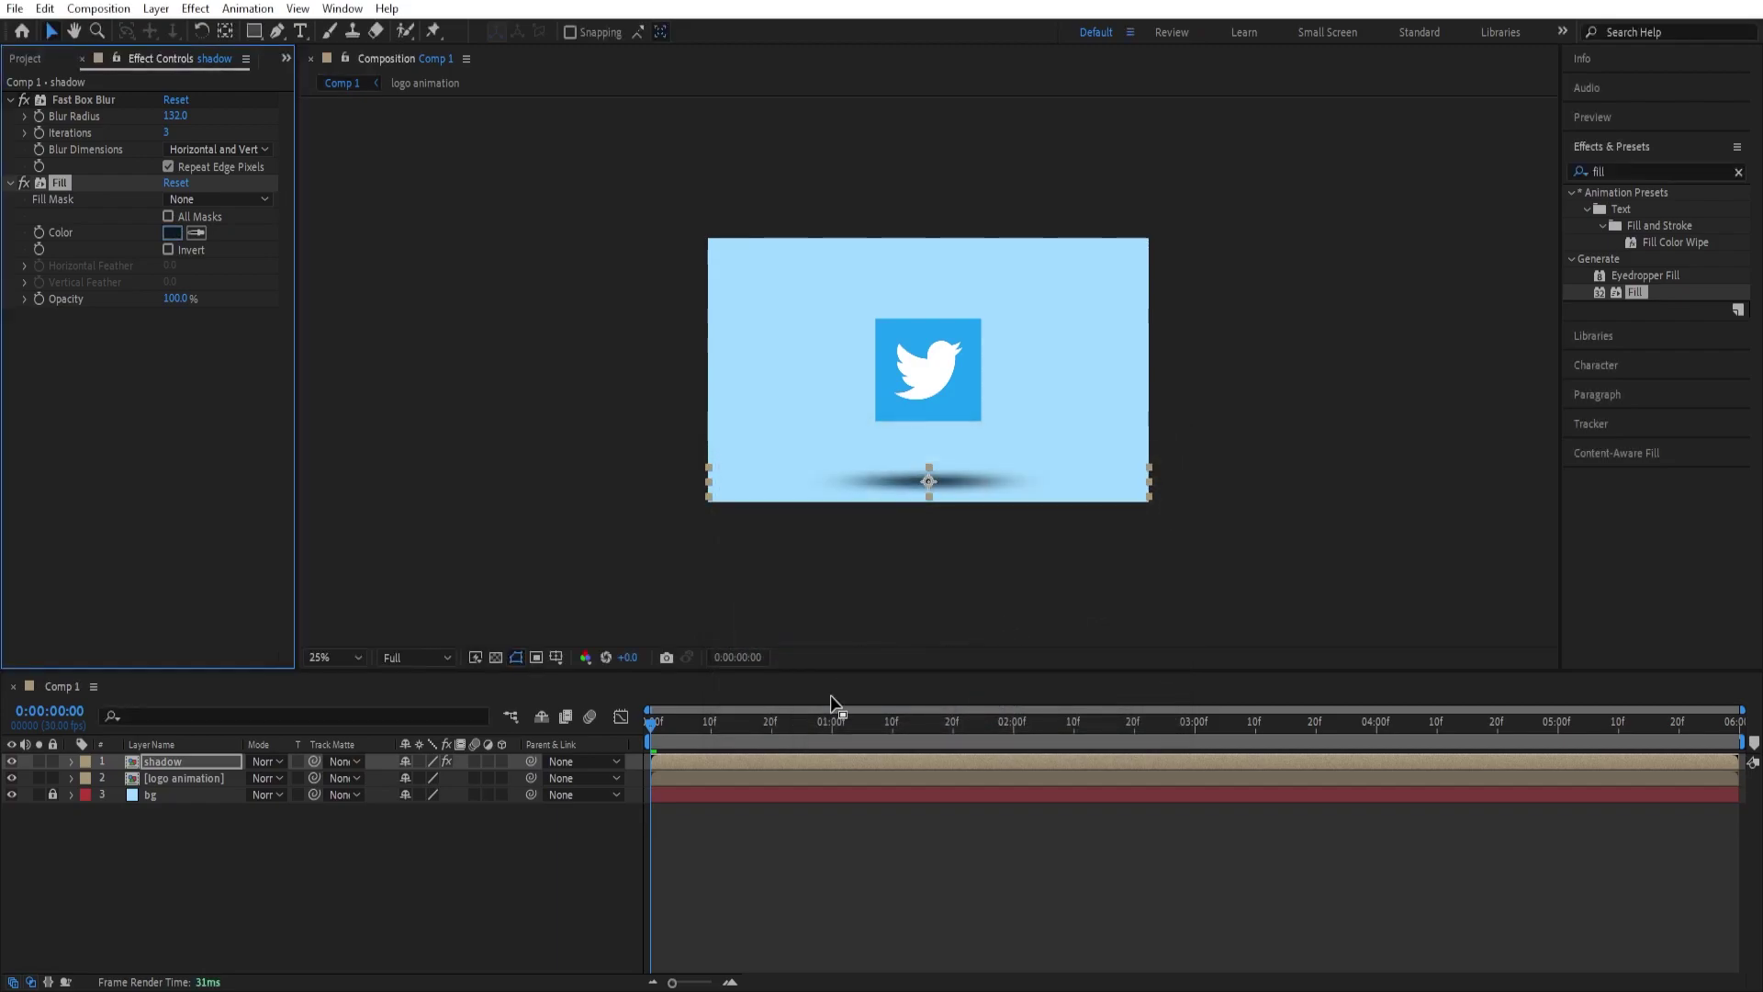
Set the shadow layer's opacity to 50%.
left_click(196, 763)
key("t")
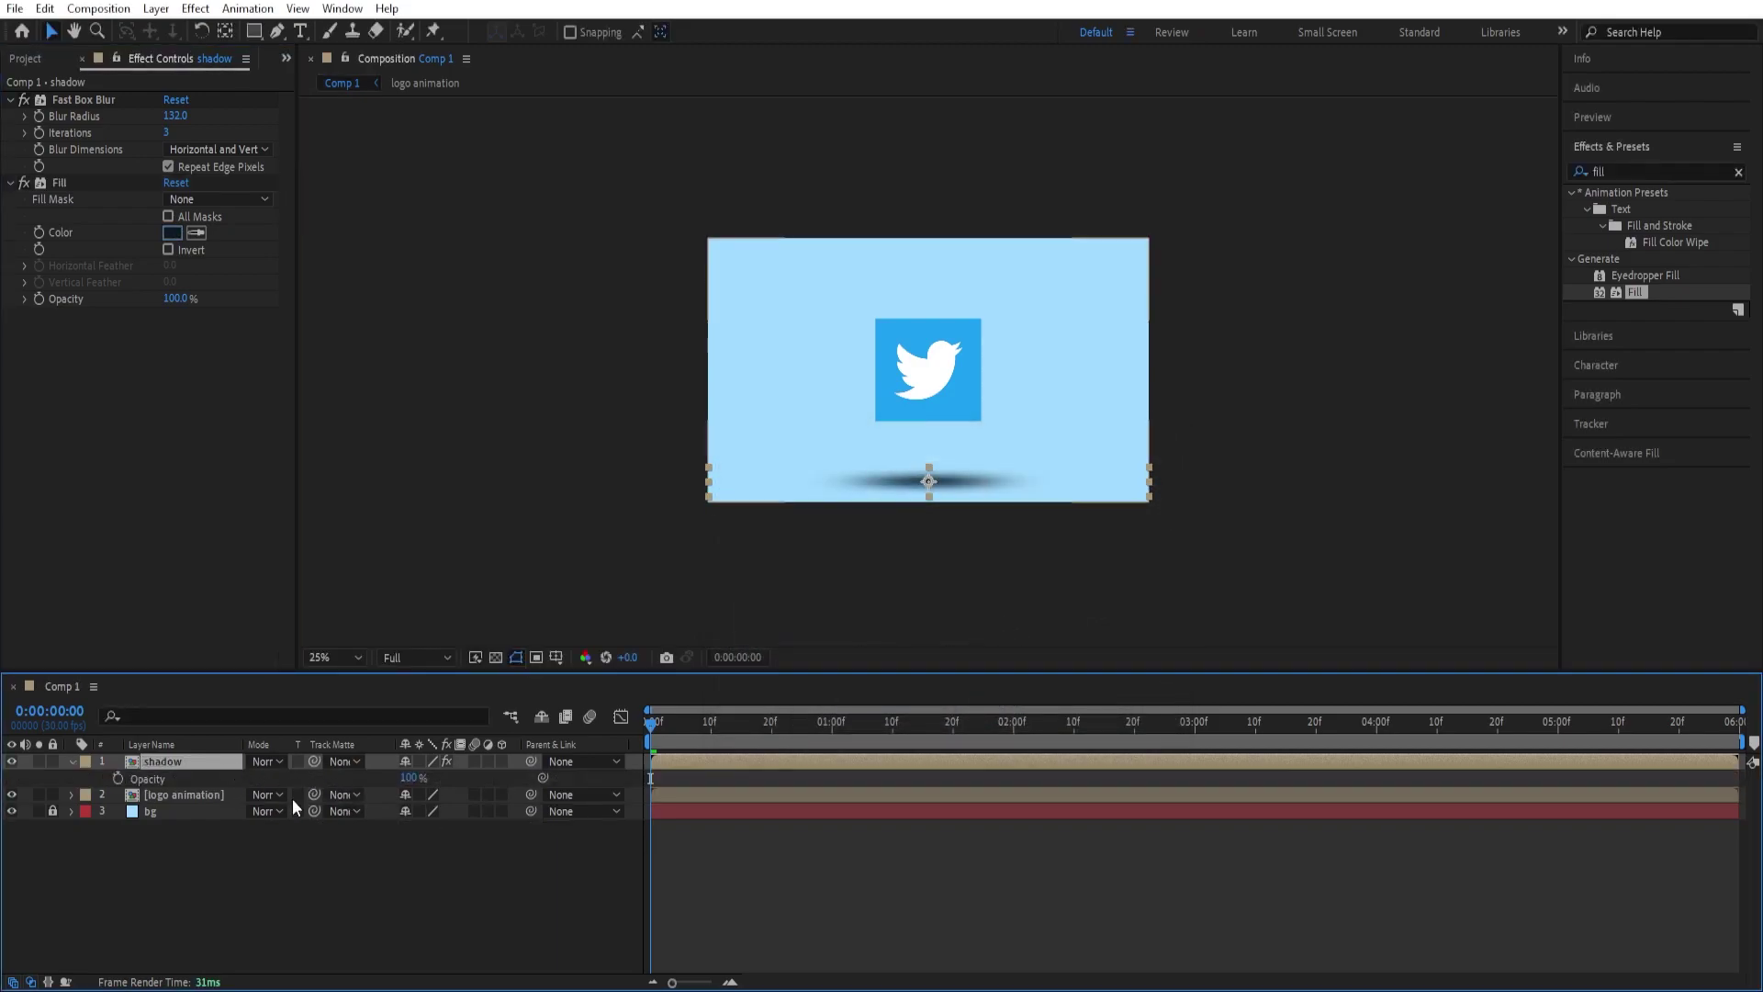
left_click(415, 778)
type("50")
key("Return")
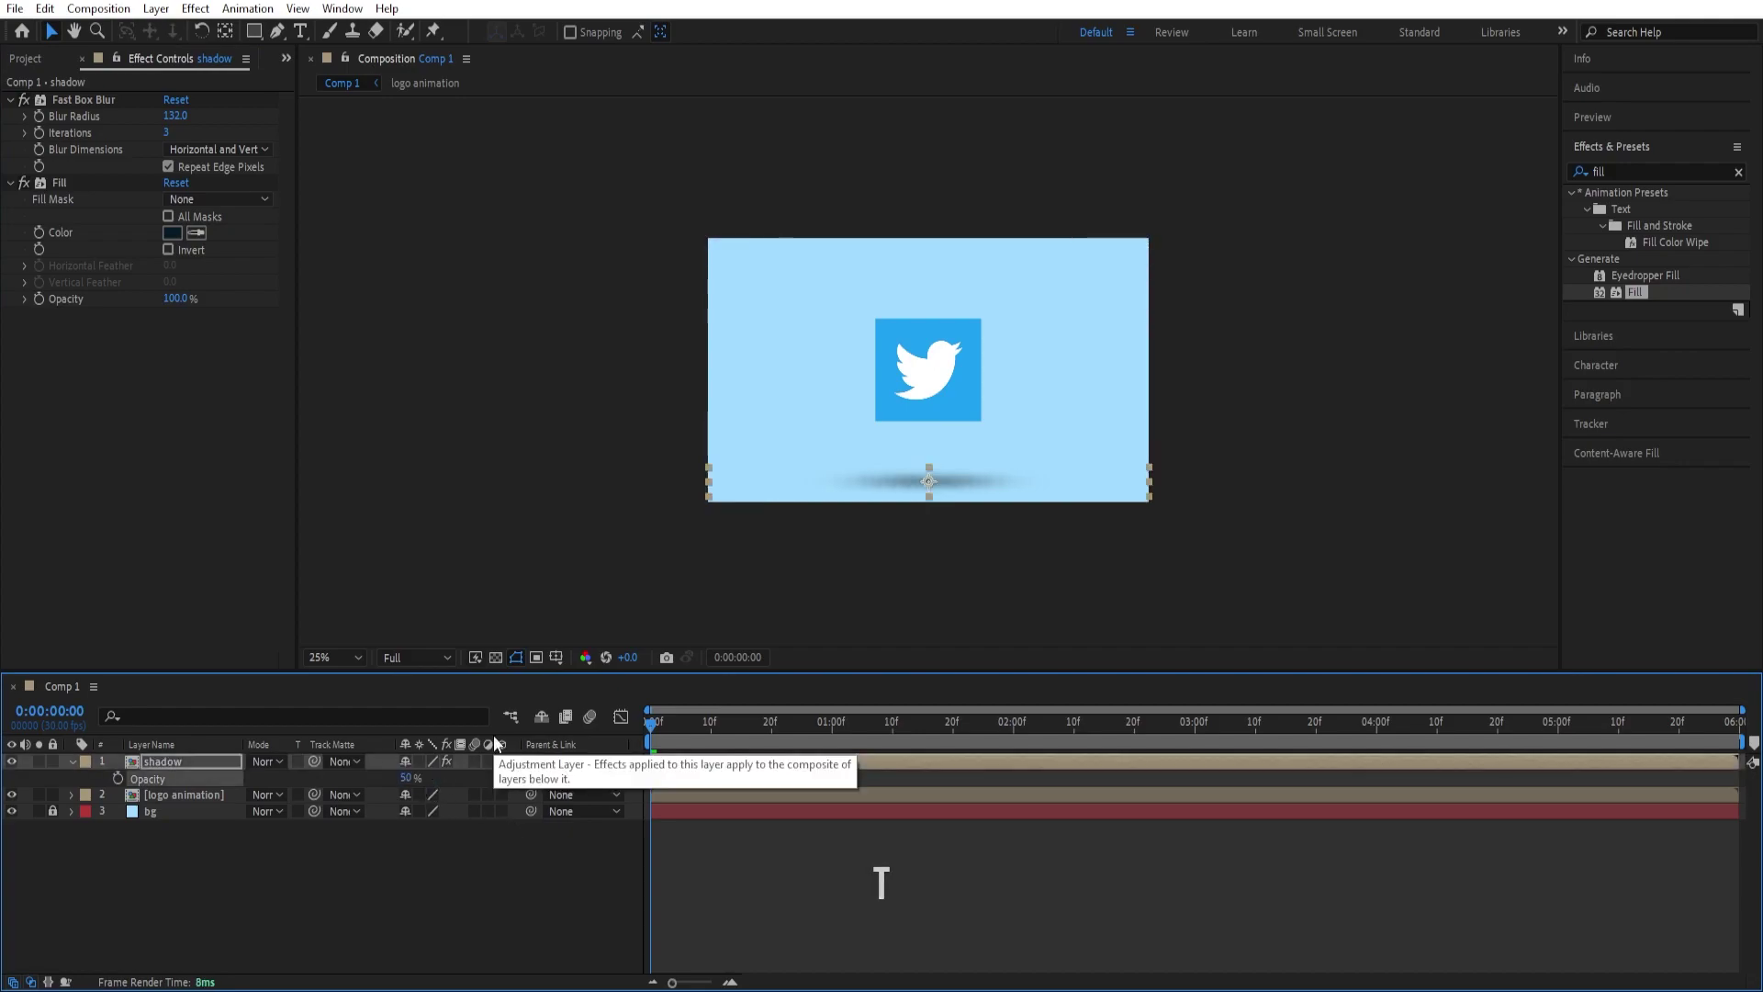